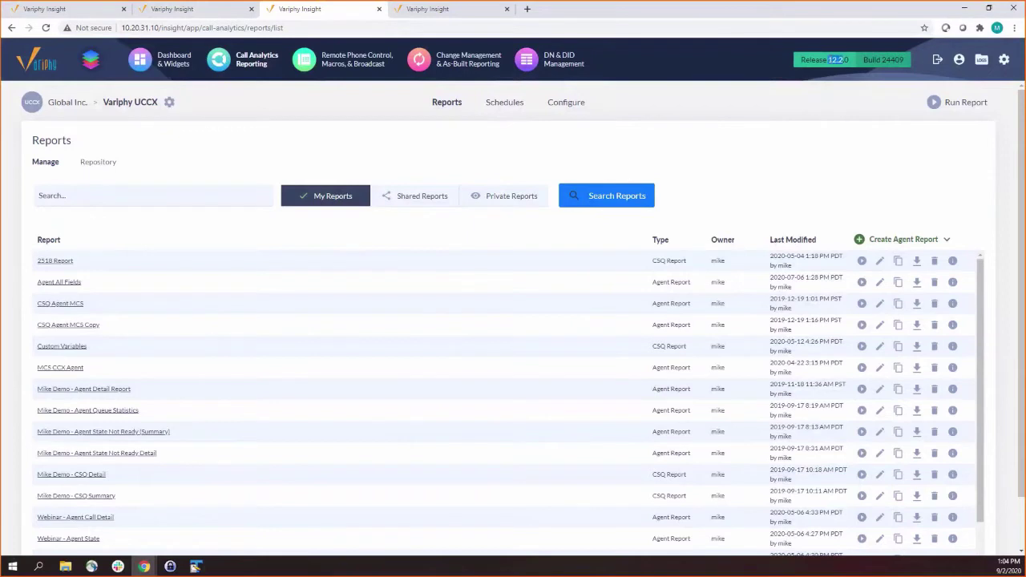
Start a new agent report and name it with the owner's first name followed by "Agent Report"
left_click(808, 148)
left_click(864, 239)
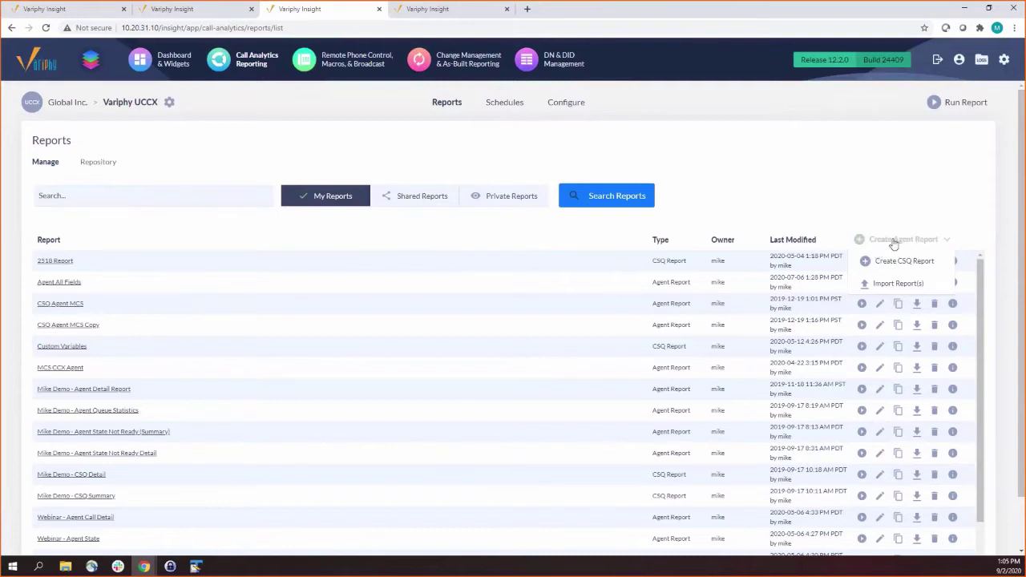
left_click(893, 241)
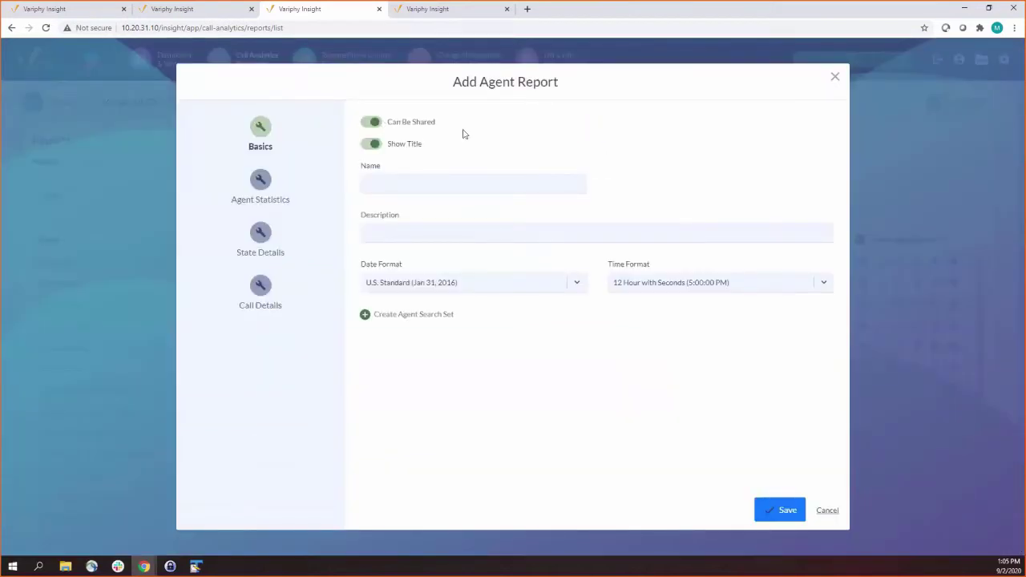
left_click(453, 181)
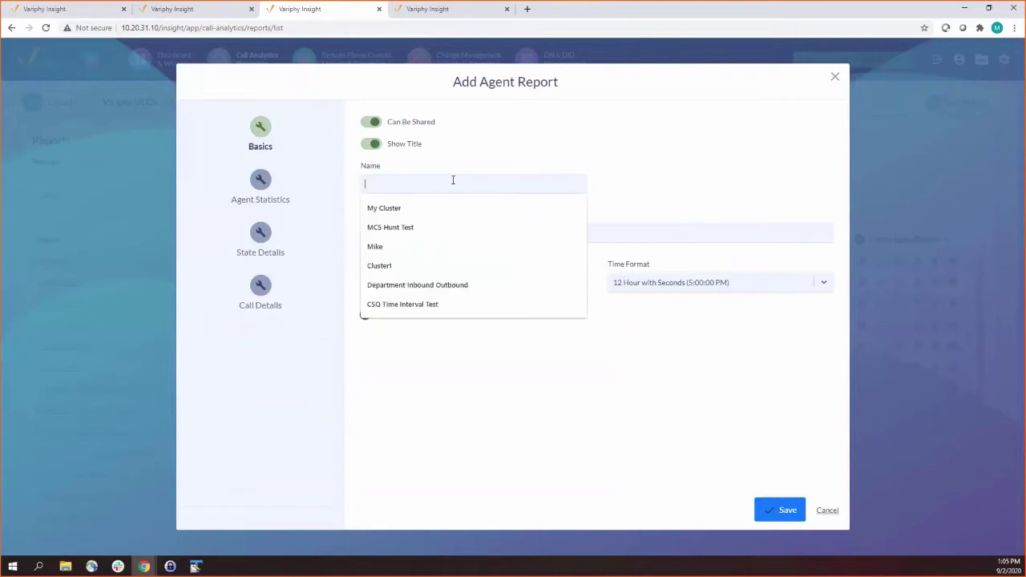
type("Mike Agent Report")
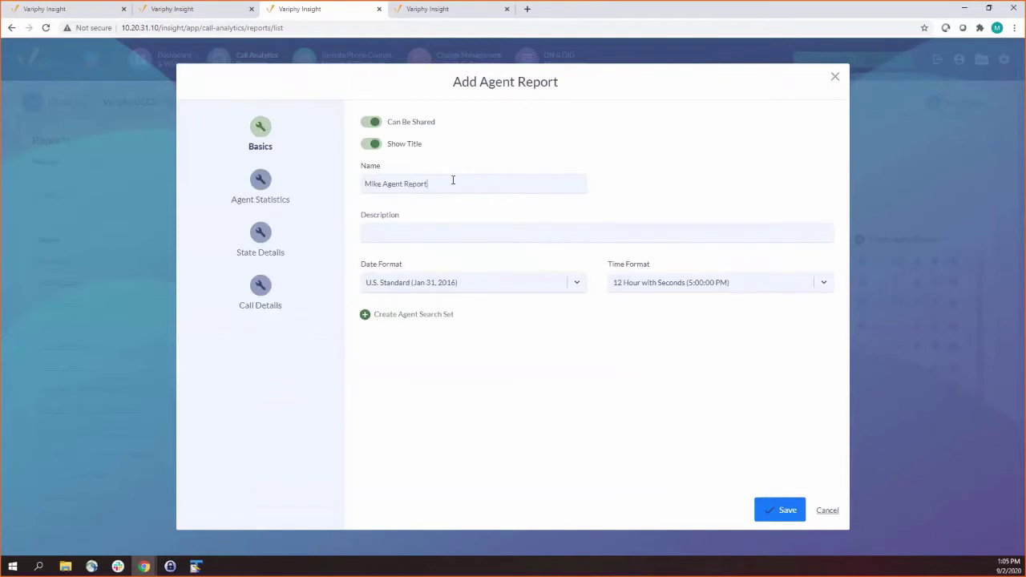
Fill in the report's description with the previously used sentence stating who built the report
left_click(463, 233)
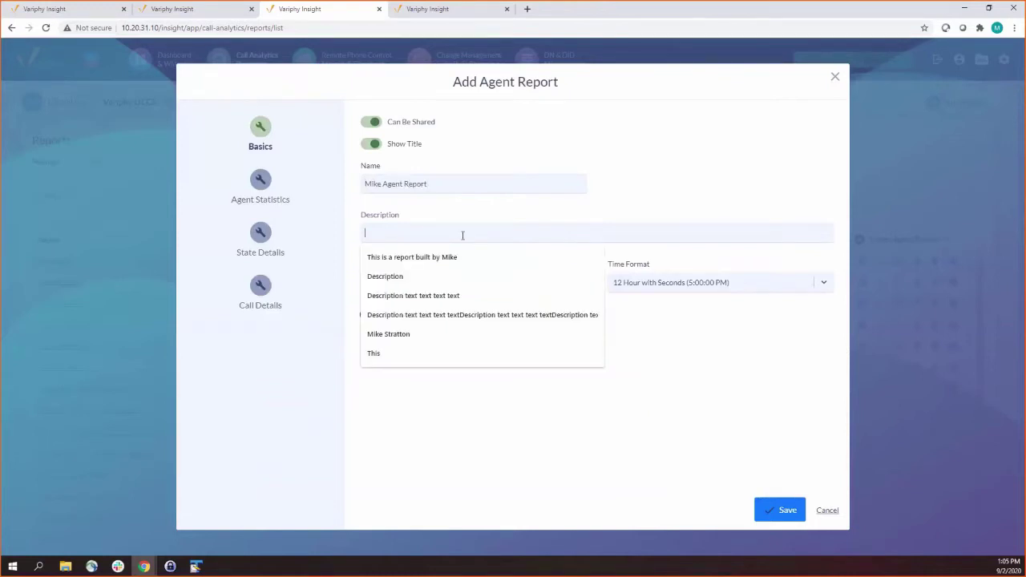
left_click(648, 187)
left_click(573, 232)
left_click(492, 257)
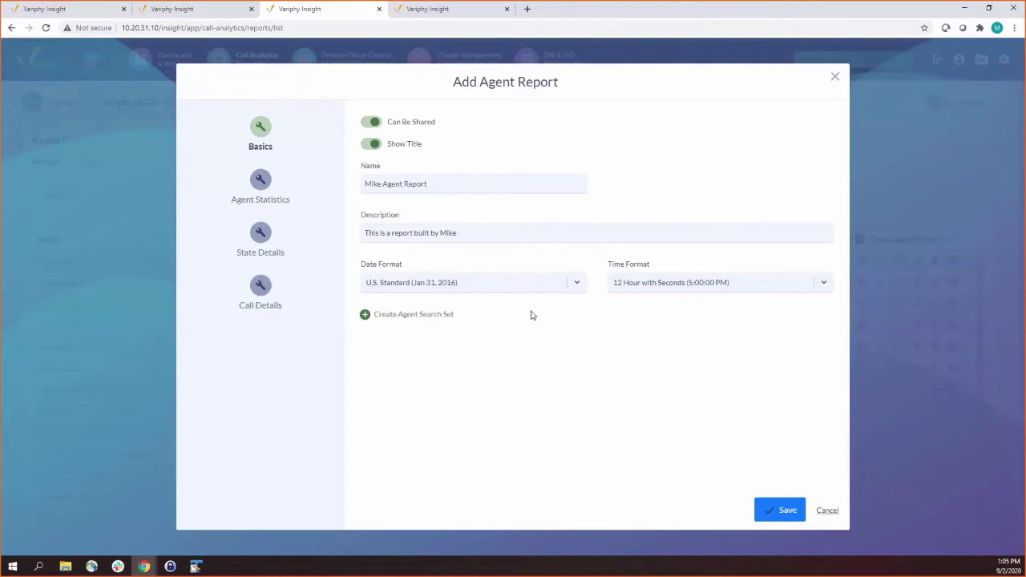
Create an agent search set in the report's basic settings and name it Agents
left_click(428, 313)
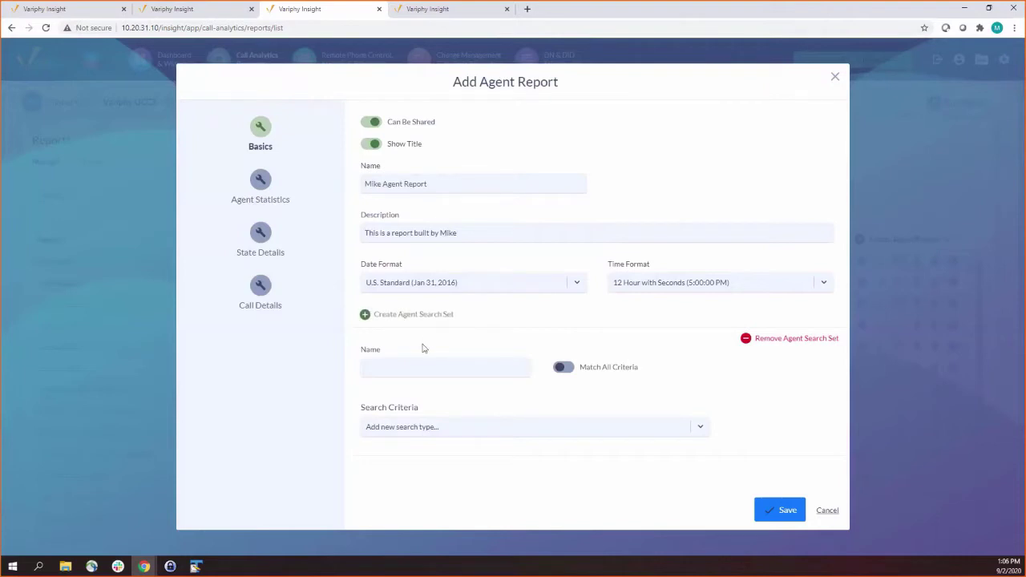
left_click(744, 338)
left_click(397, 315)
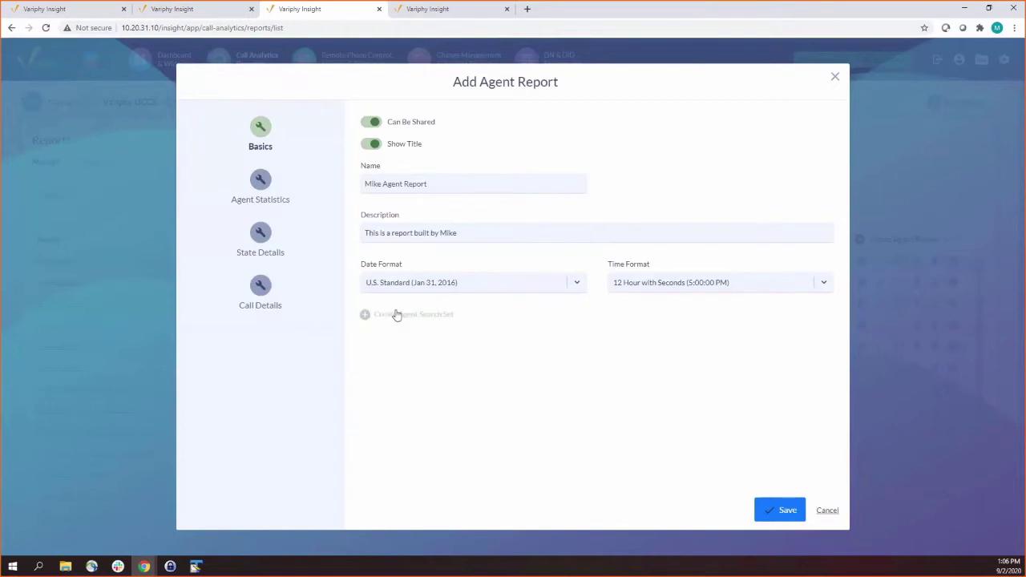
left_click(460, 364)
type("Ag")
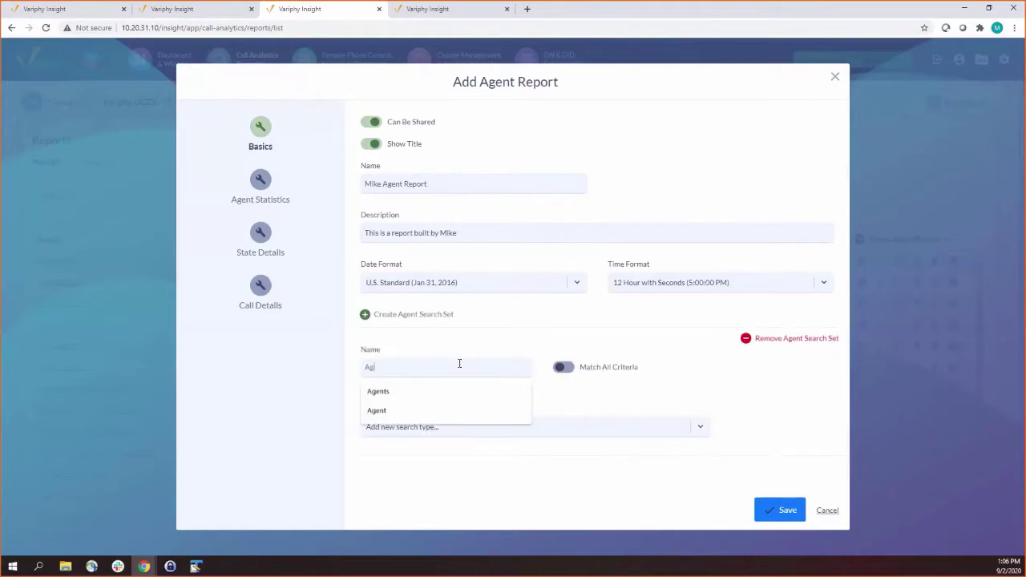
type("ents")
key("Tab")
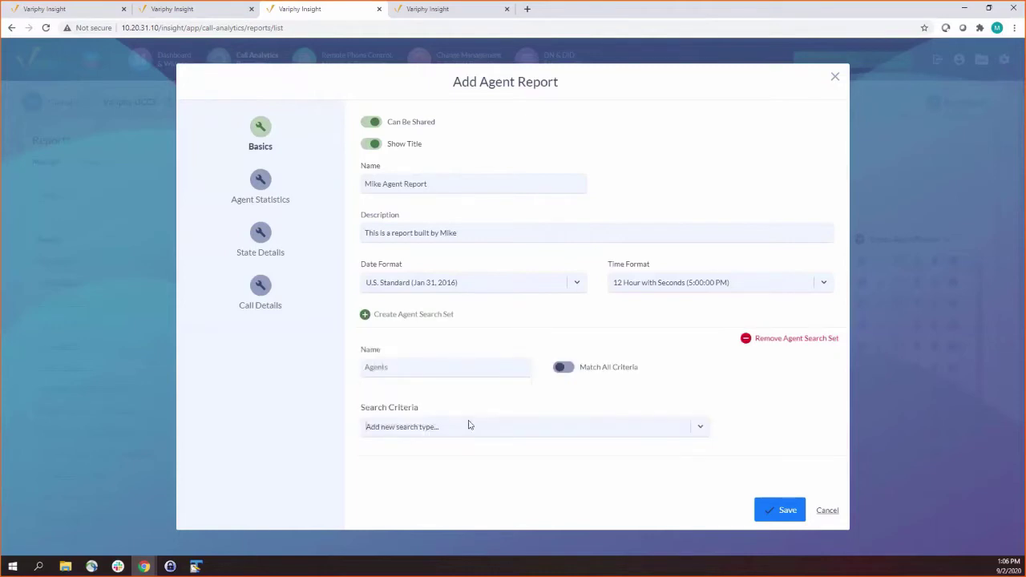
Add Agent as a search criterion to the Agents search set
type("Alec")
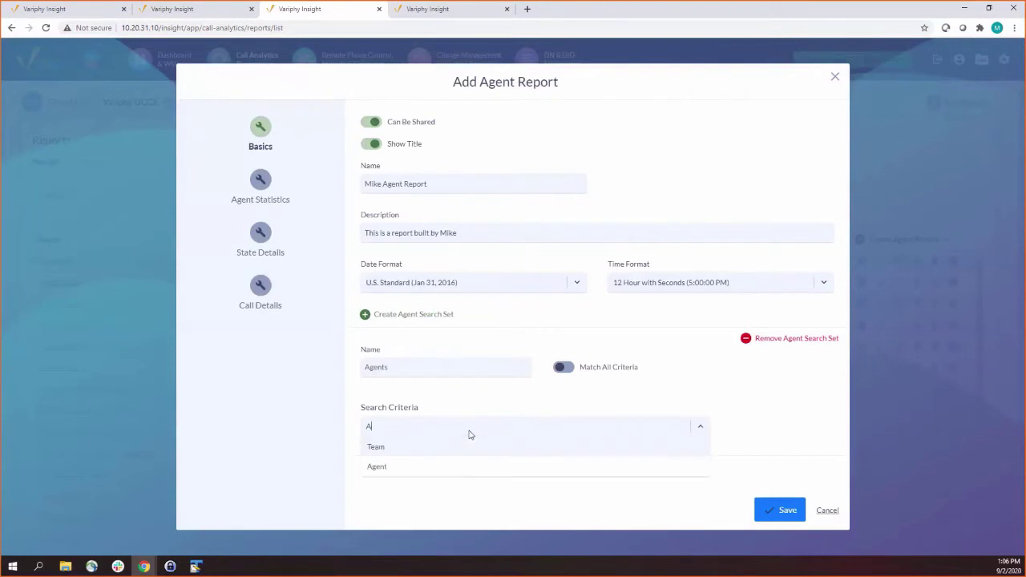
key("BackSpace")
key("BackSpace")
key("BackSpace")
key("BackSpace")
left_click(442, 487)
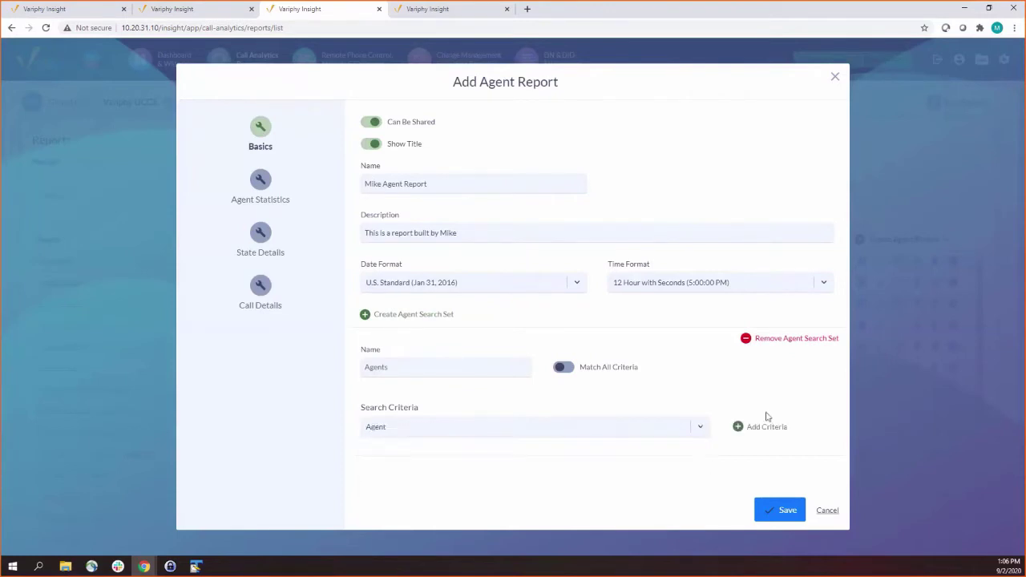
Select the three wanted agents by name, one after another, in the Agent criterion of the Agents search set
scroll(394, 458, "down", 1)
left_click(438, 445)
type("Alec")
left_click(431, 462)
left_click(541, 440)
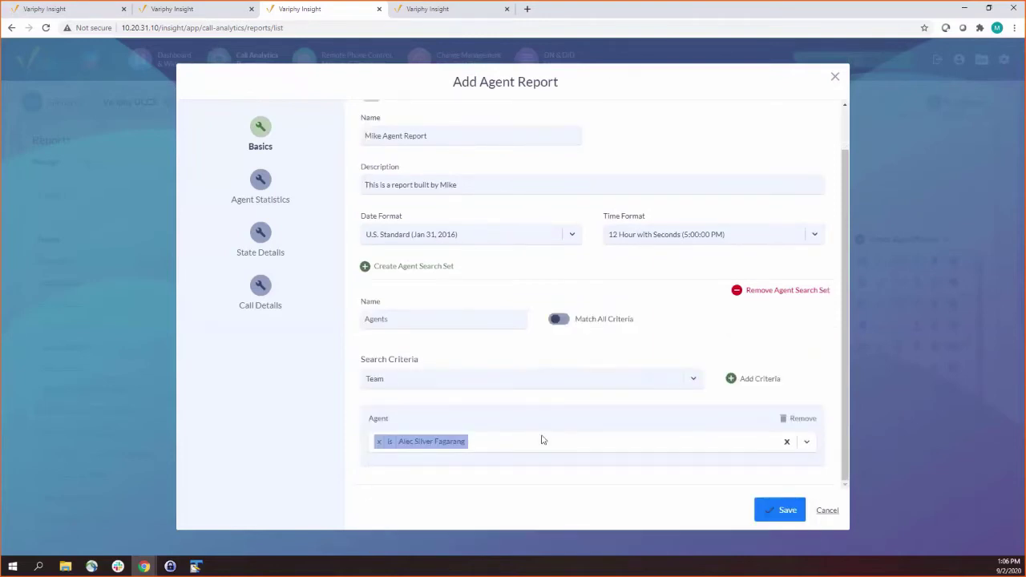
left_click(541, 441)
type("Angel")
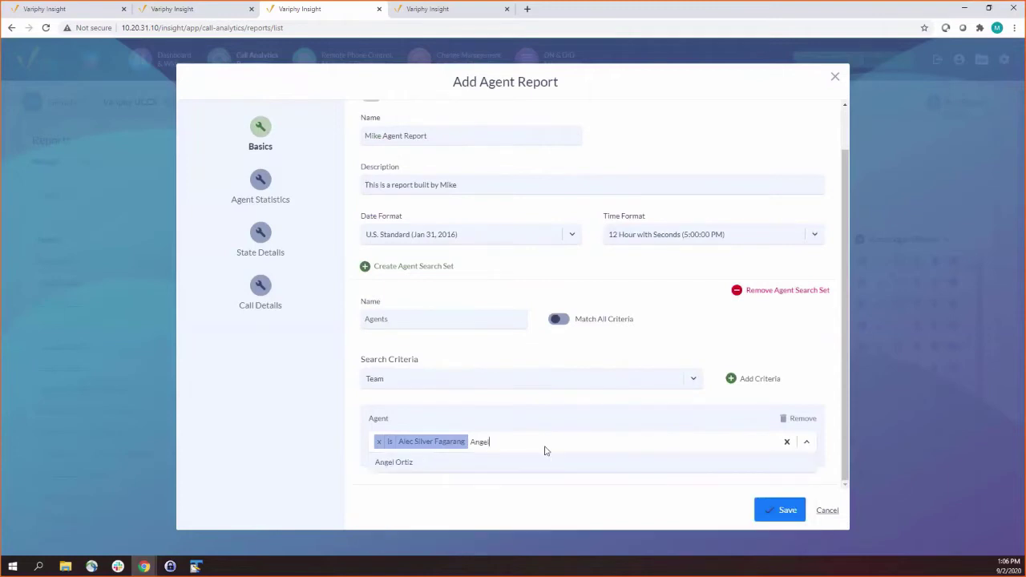
left_click(529, 463)
left_click(565, 441)
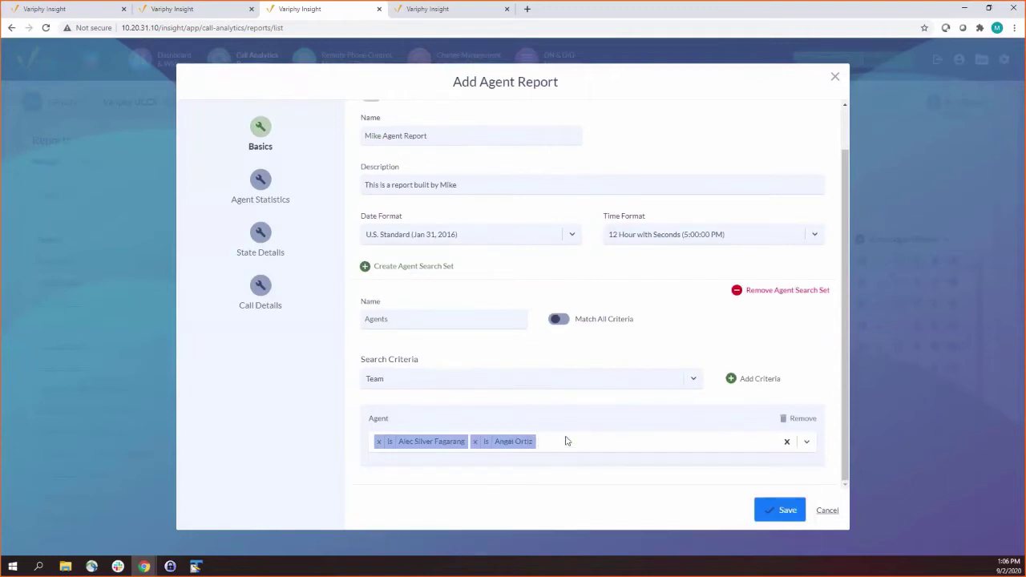
left_click(566, 440)
type("Holly")
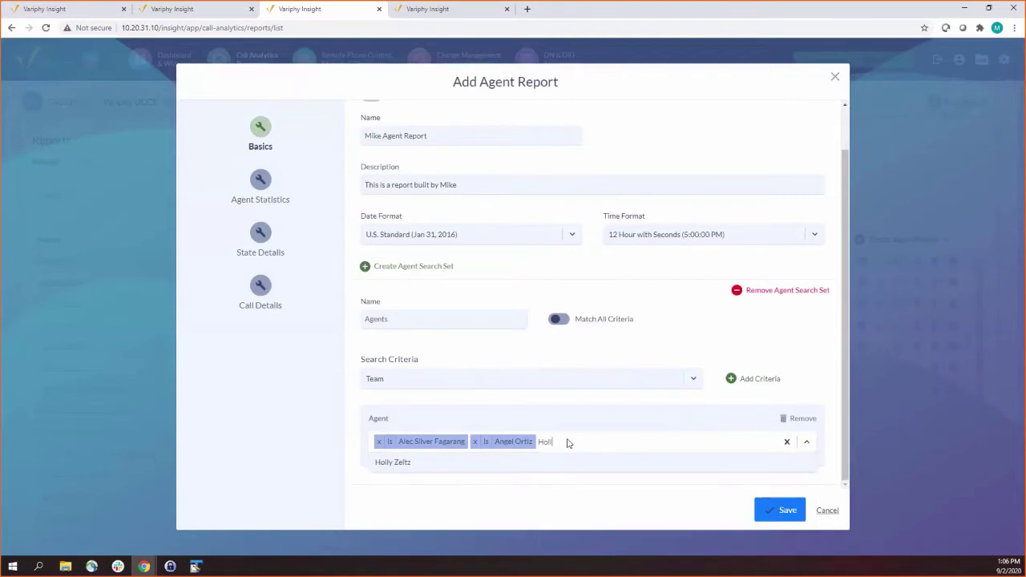
left_click(569, 468)
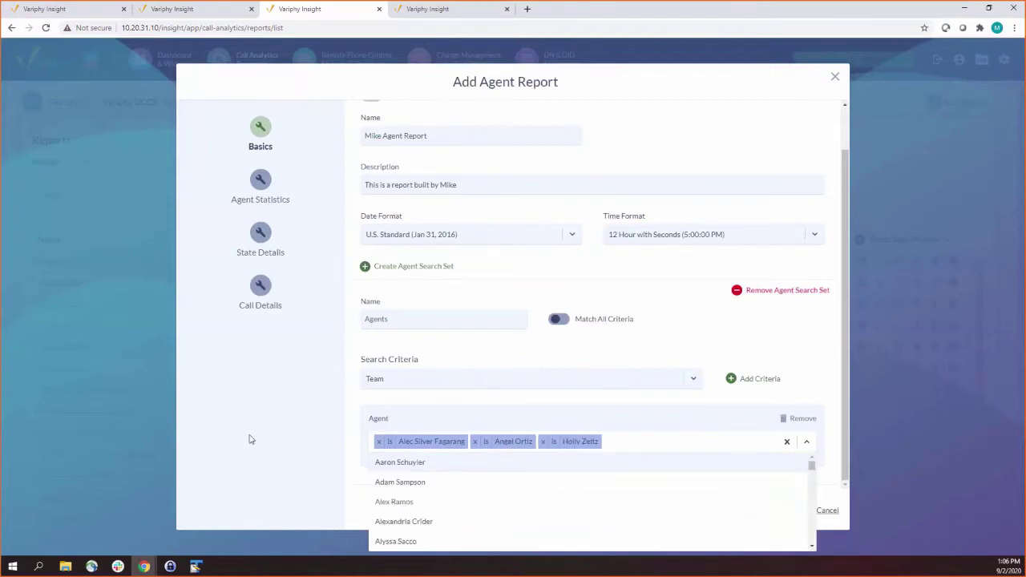
left_click(365, 413)
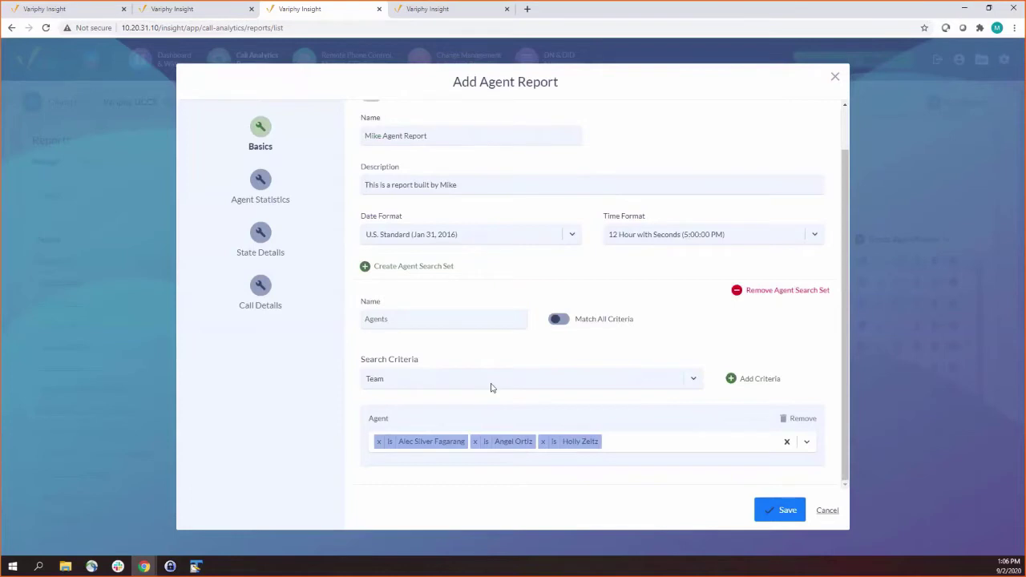
Add a statistic content entry to the report's Agent Statistics section
left_click(251, 190)
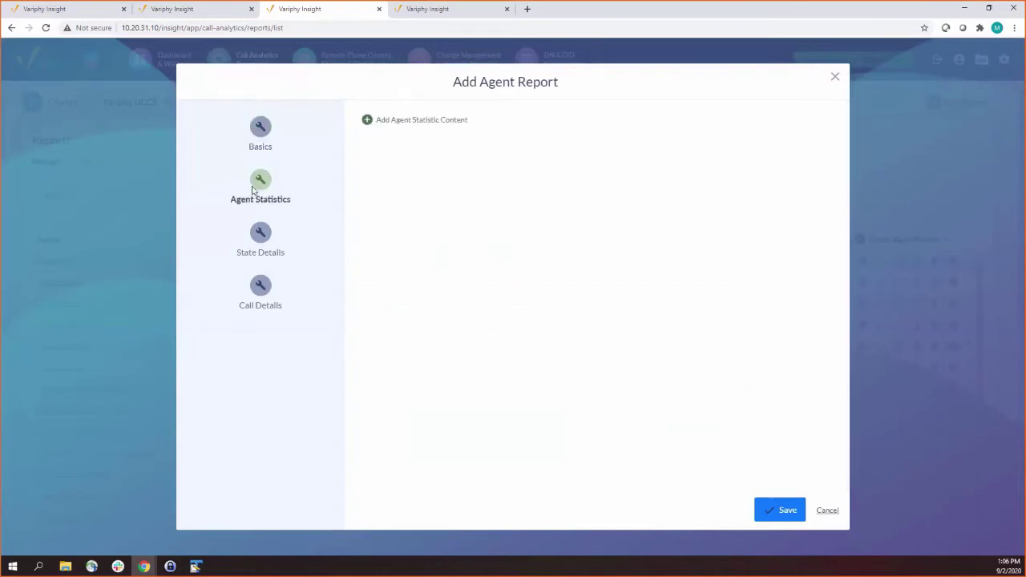
left_click(385, 125)
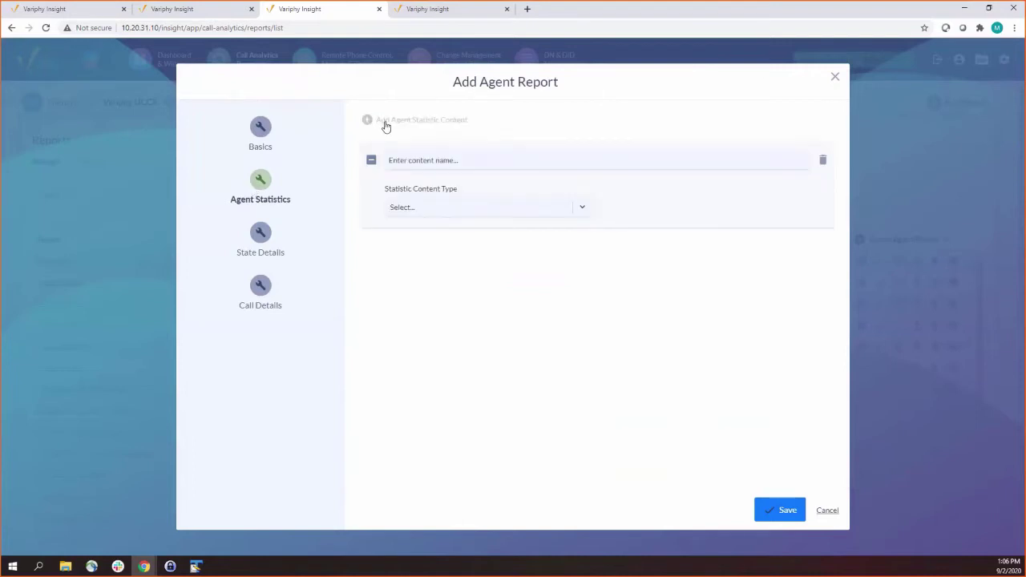
In the Variphy tab running release 12.1.7, start a new agent report and look through its Data Grouping statistic options
left_click(407, 13)
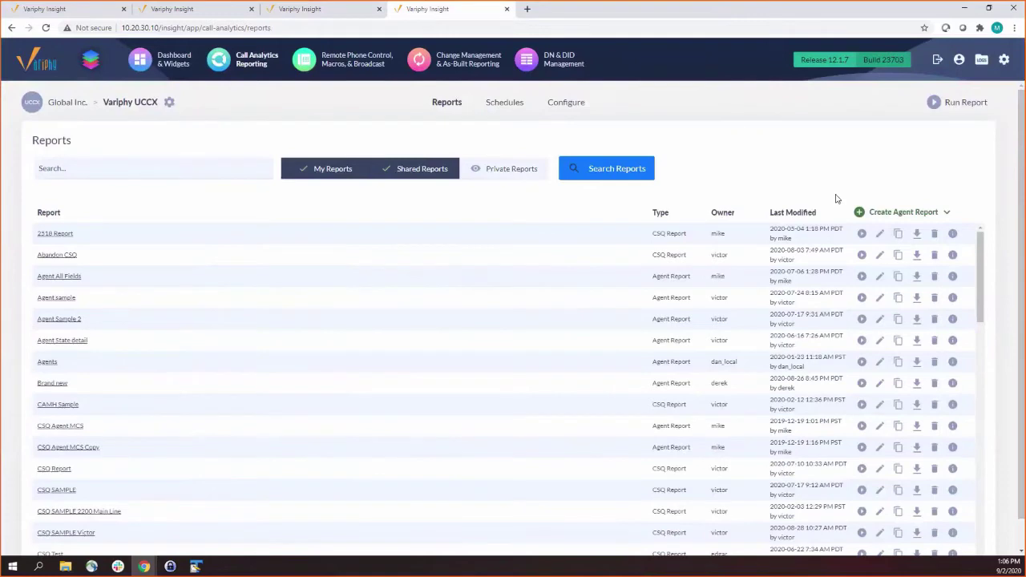
left_click(885, 212)
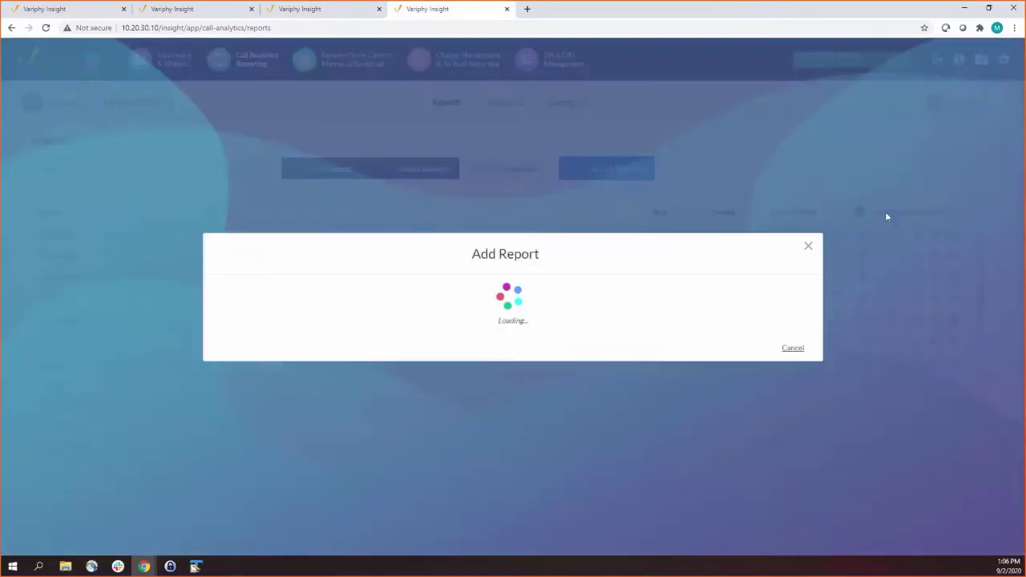
left_click(261, 272)
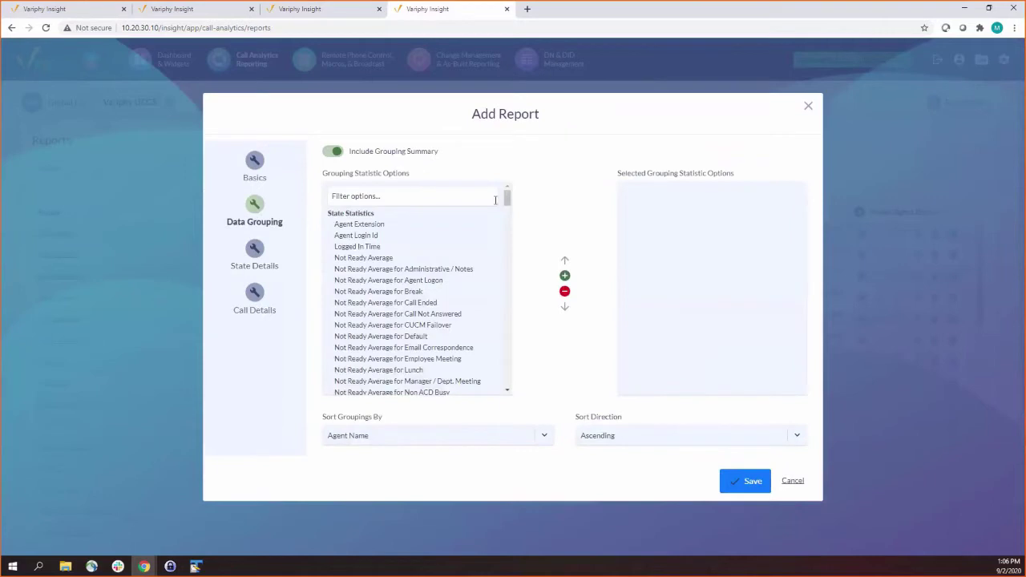
left_click_drag(507, 200, 506, 234)
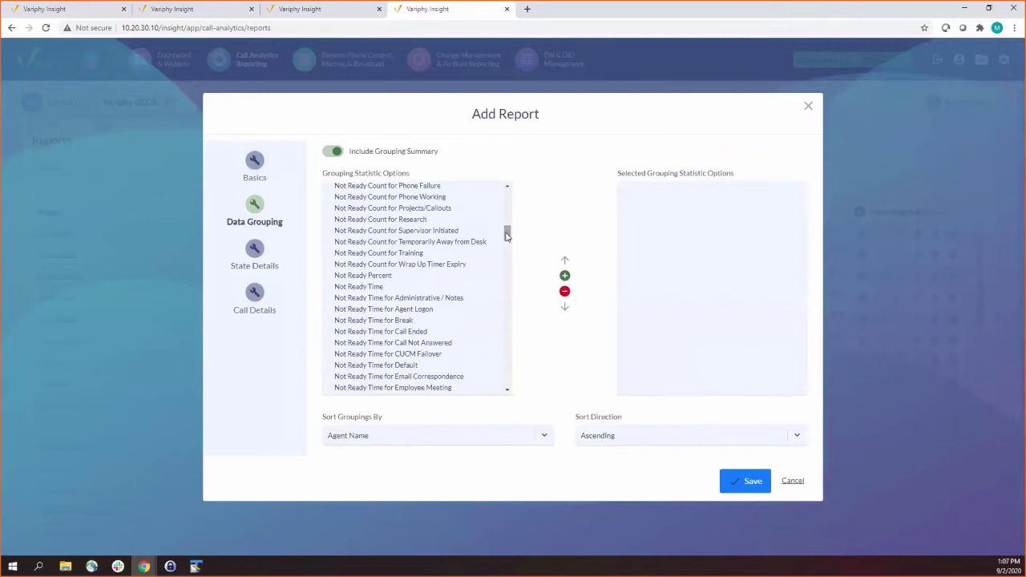
scroll(506, 235, "up", 1)
left_click_drag(508, 229, 492, 202)
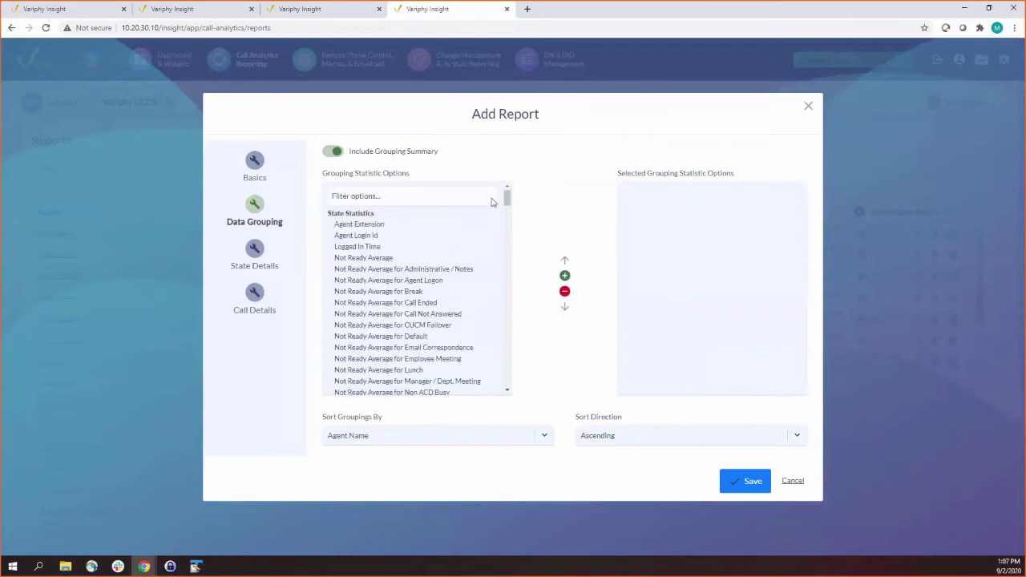
Filter the grouping statistic options by "Total" and examine the matching call statistics
left_click(455, 203)
type("Total")
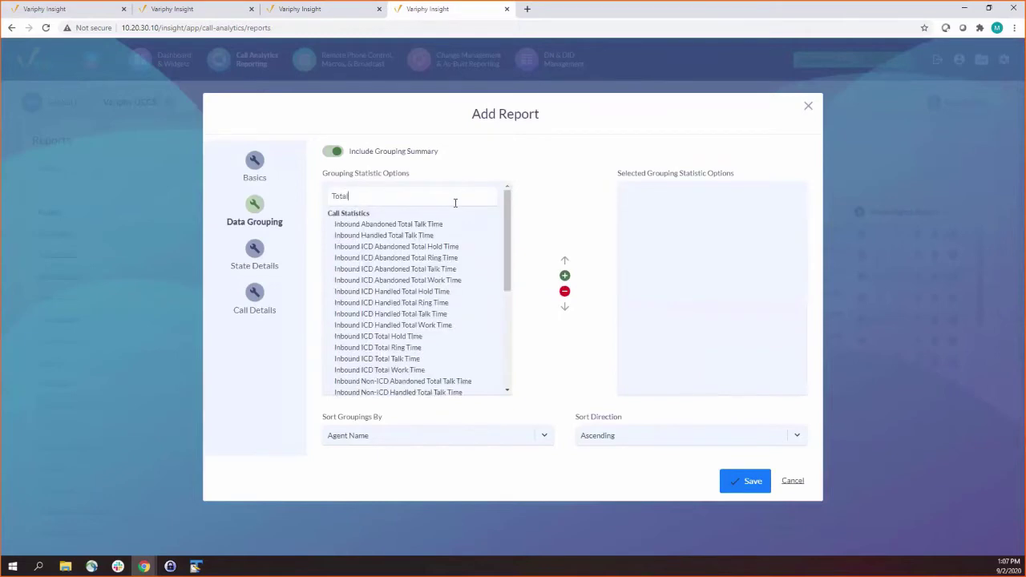
left_click_drag(507, 267, 505, 289)
scroll(470, 348, "down", 3)
scroll(458, 208, "up", 5)
Filter the grouping statistic options by "Count" and add Inbound ICD Count to the selected grouping statistics
double_click(439, 198)
type("Count")
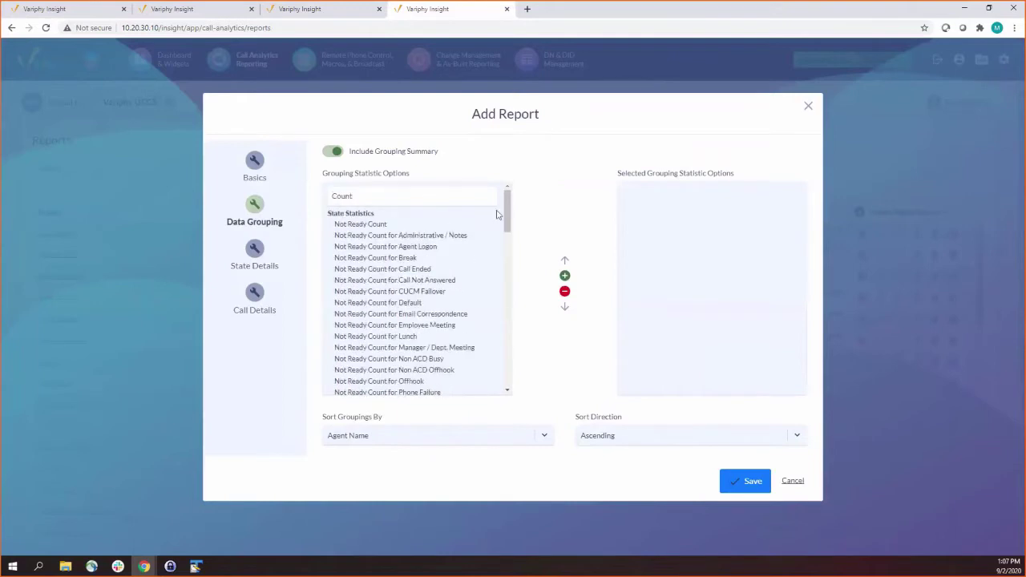
scroll(497, 215, "down", 10)
scroll(491, 337, "up", 2)
scroll(497, 286, "up", 4)
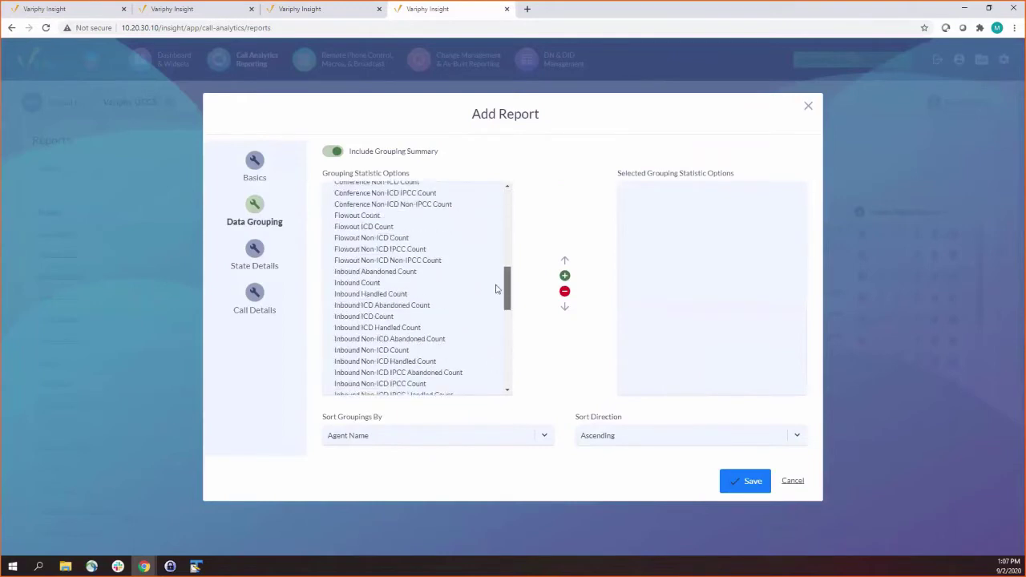
scroll(504, 268, "down", 2)
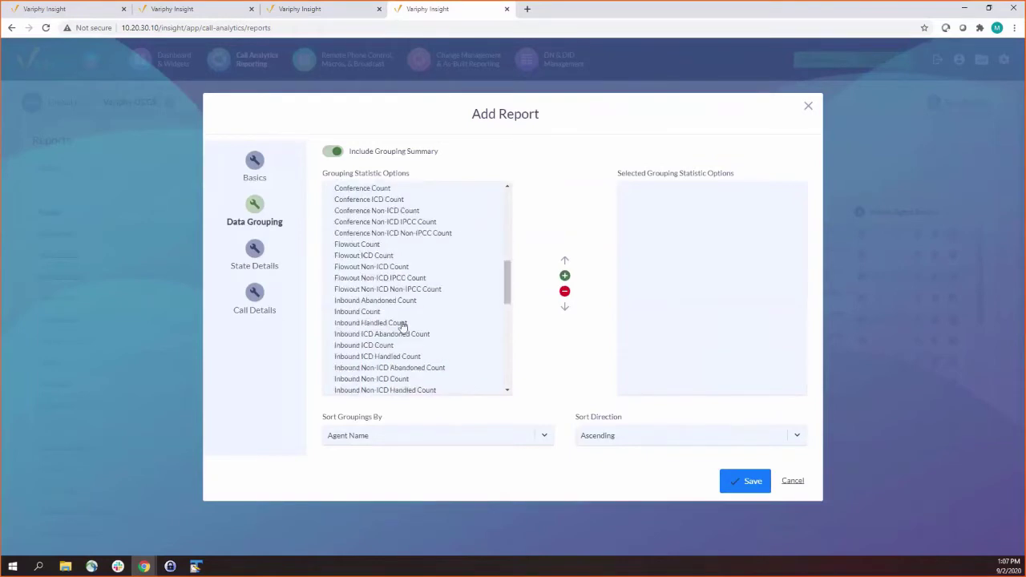
double_click(389, 346)
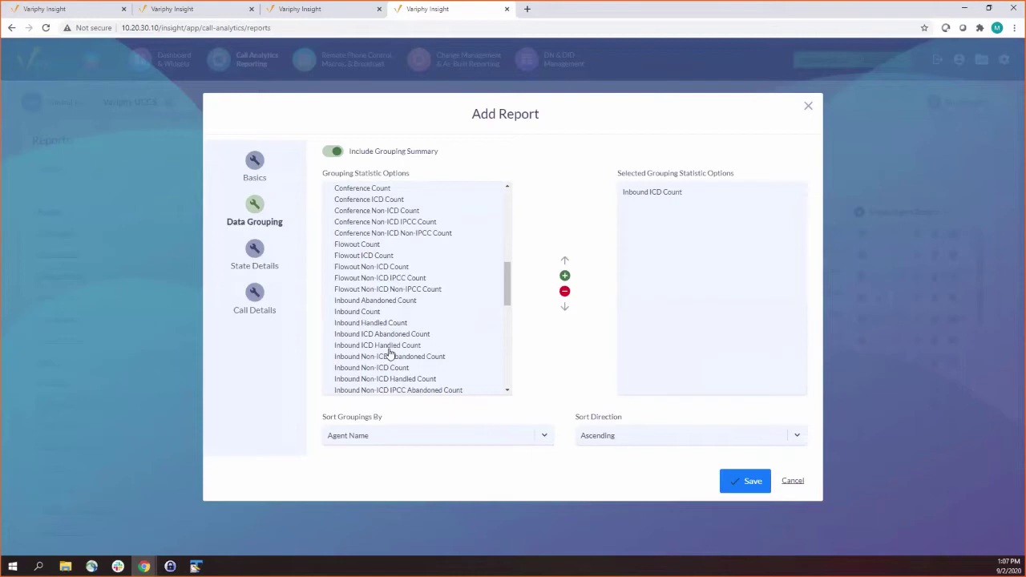
Return to the release 12.2.0 agent report, set the content type to Summary Statistics Table and name the content "Summary Stats Table"
left_click(294, 11)
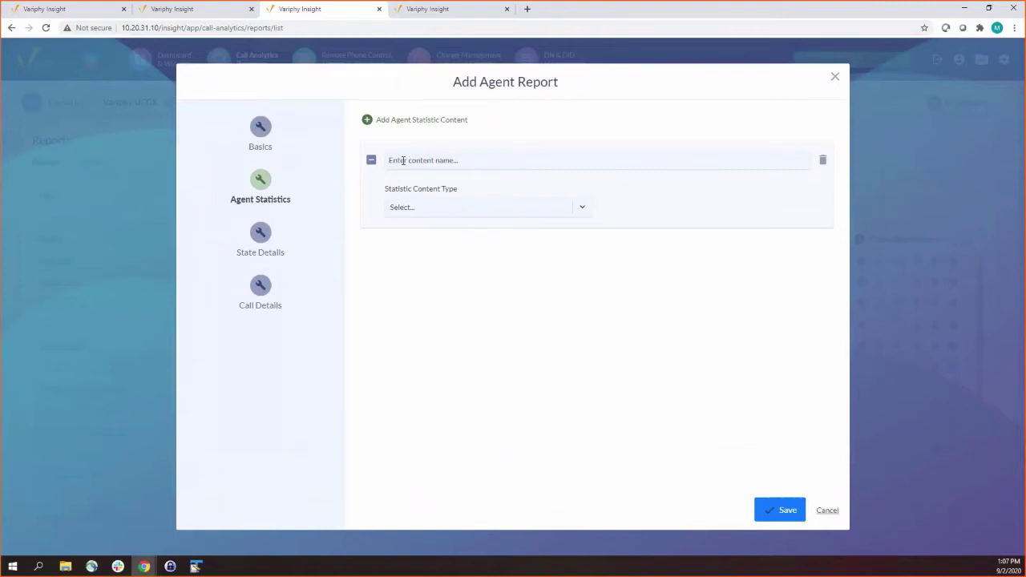
left_click(414, 209)
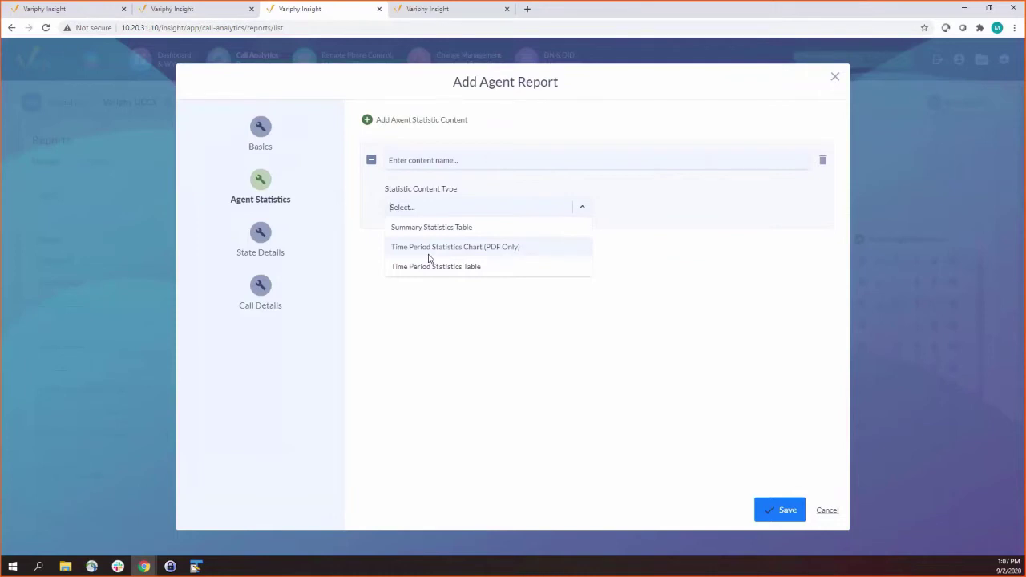
left_click(458, 228)
left_click(457, 160)
type("Summary Stats Table")
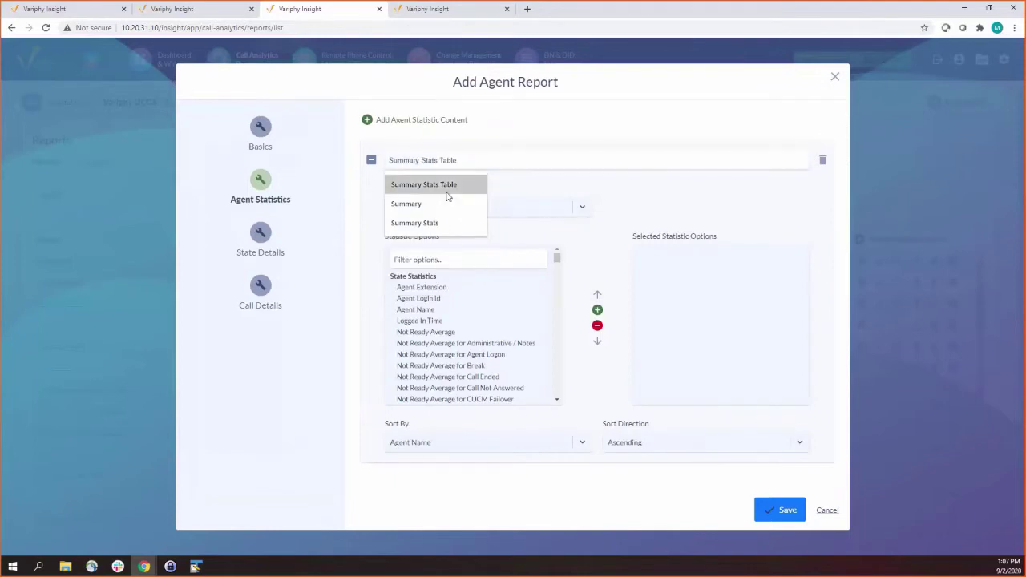
left_click(440, 185)
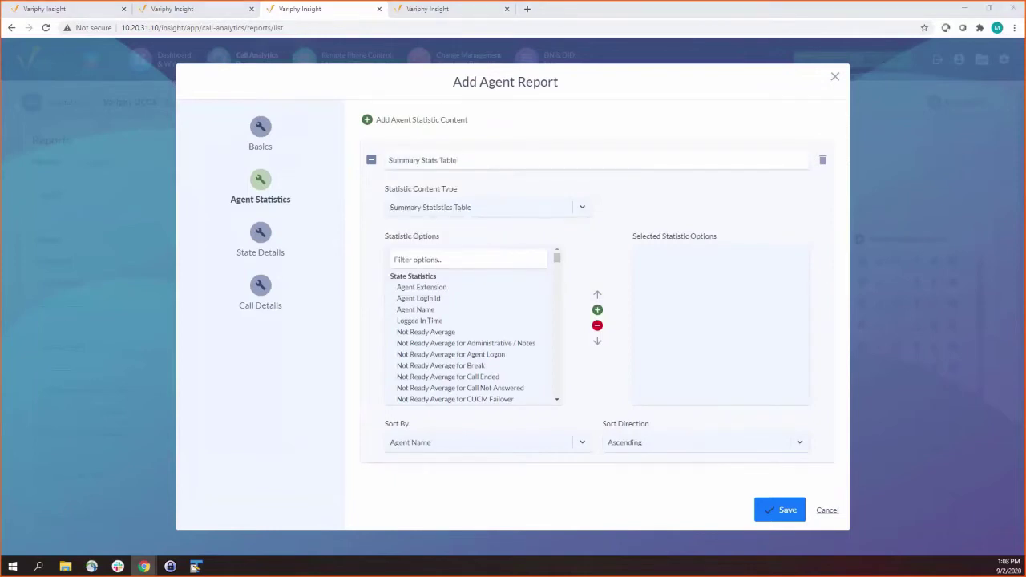
Filter the statistic options by "Count" and add Inbound Count, Inbound ICD Count, Inbound ICD Handled Count and Inbound ICD Abandoned Count to the Summary Stats Table
left_click(471, 258)
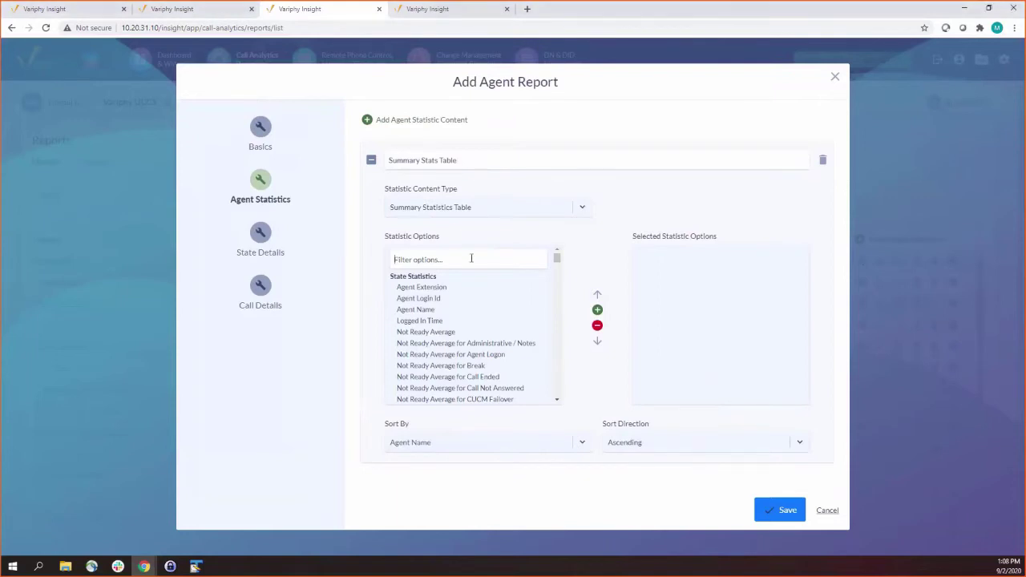
type("Count")
scroll(555, 285, "down", 1)
left_click_drag(555, 284, 555, 317)
double_click(415, 372)
scroll(440, 348, "down", 1)
double_click(453, 340)
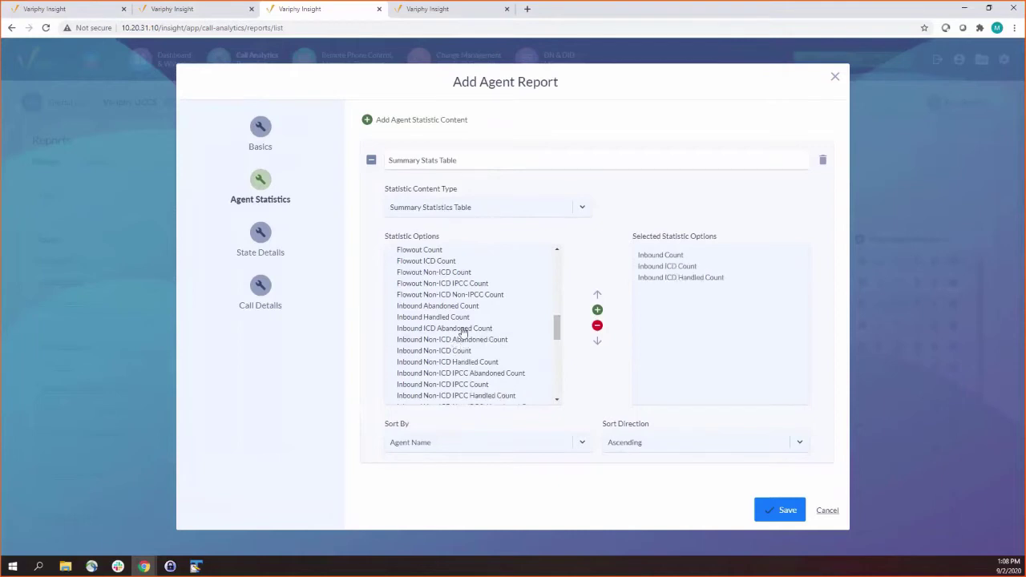
double_click(463, 329)
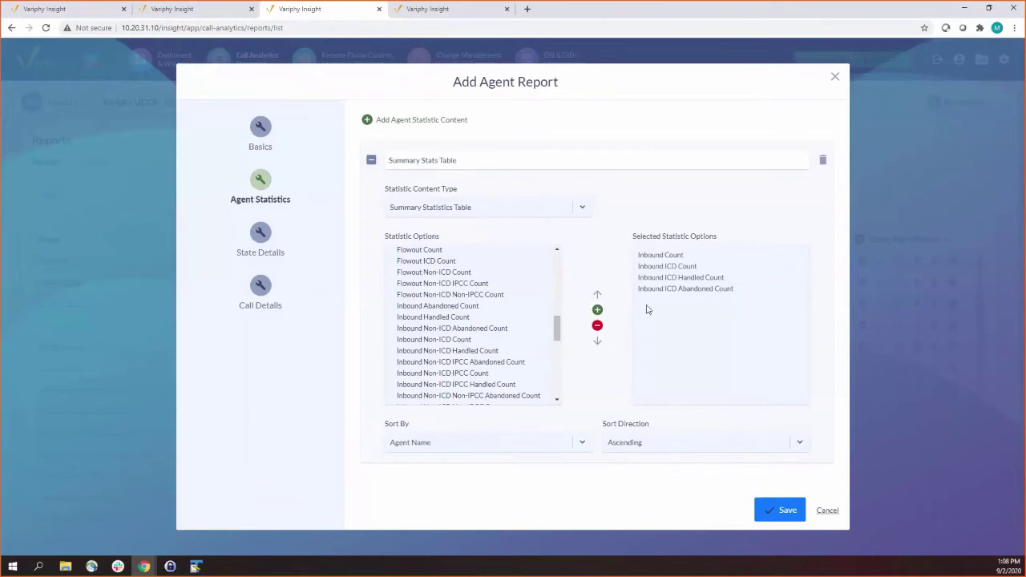
left_click(688, 313)
Add a second agent statistic content below the Summary Stats Table and set its type to Time Period Statistics Table
left_click(371, 161)
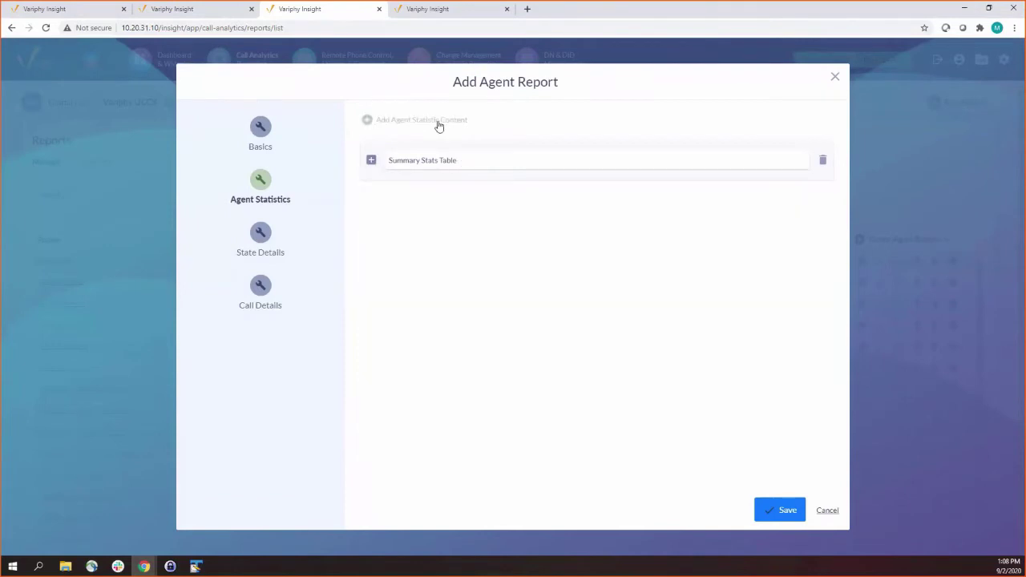
left_click(438, 122)
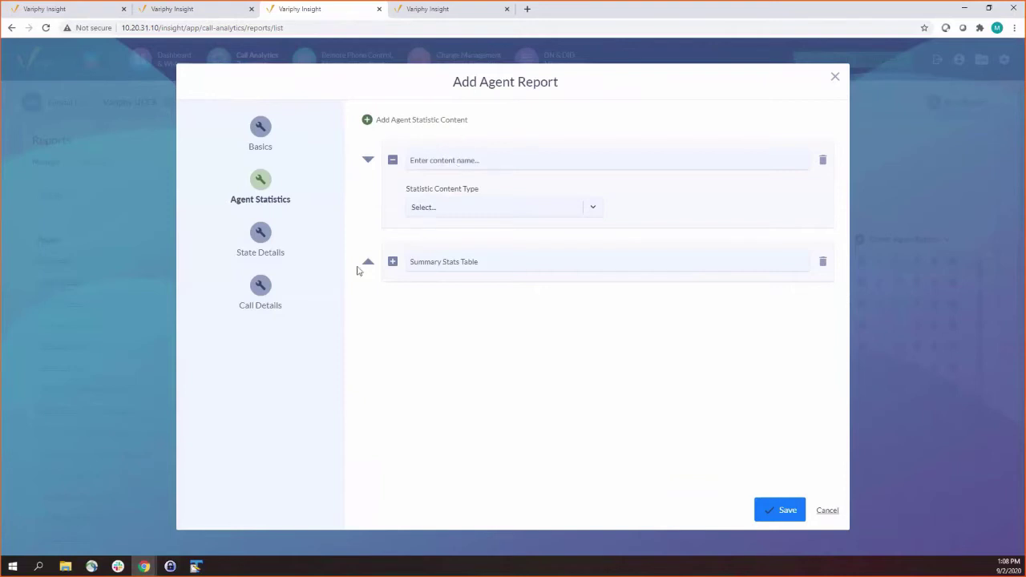
left_click(371, 265)
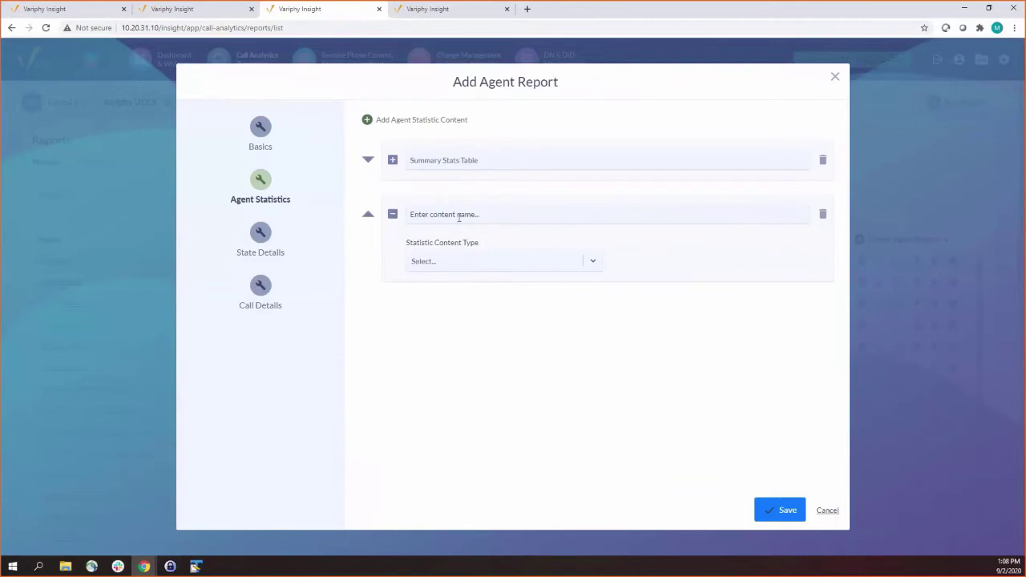
left_click(477, 249)
left_click(473, 261)
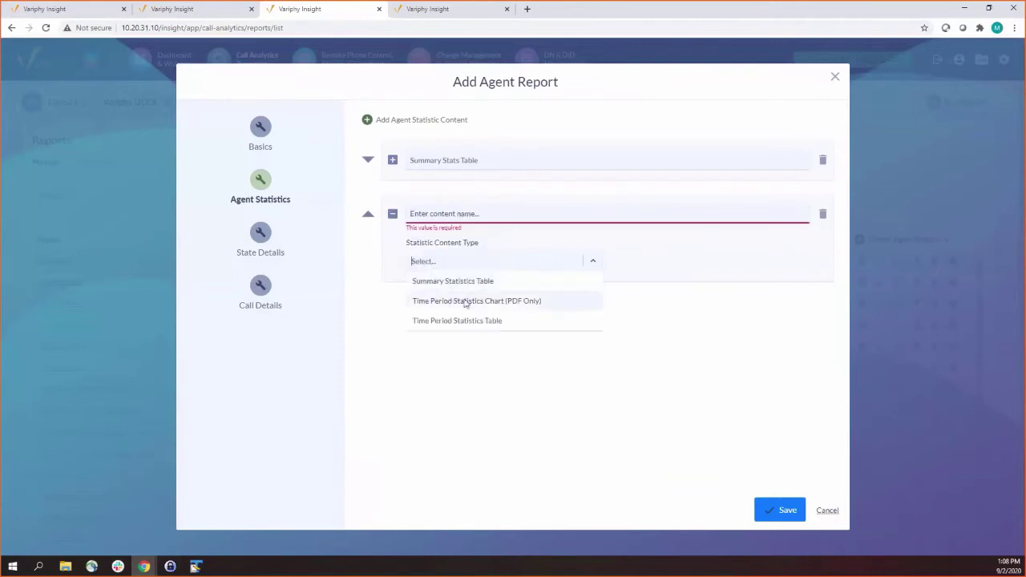
left_click(466, 320)
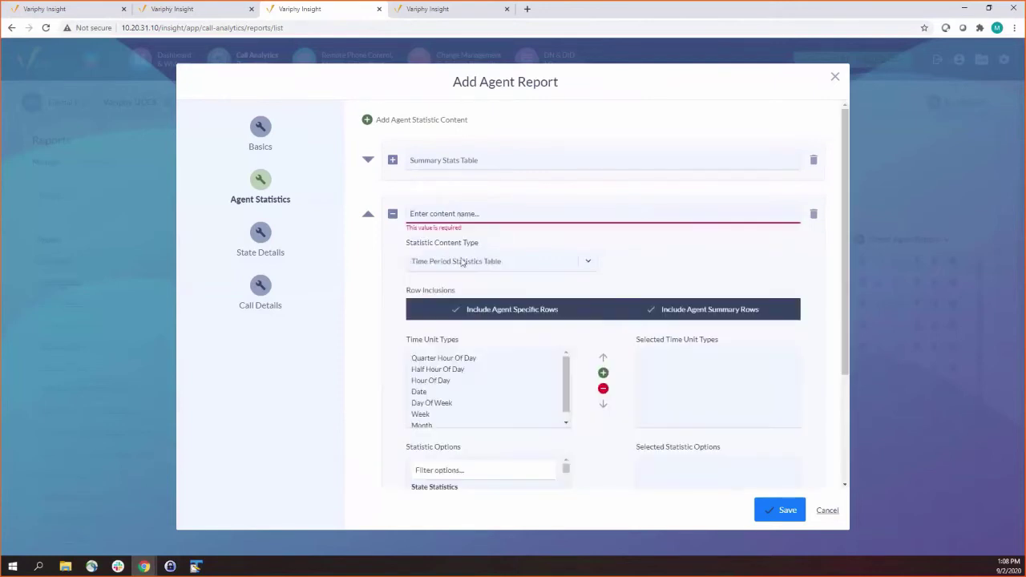
Name the second content "Time Period Stats Table" and add Hour Of Day as its time unit
left_click(467, 214)
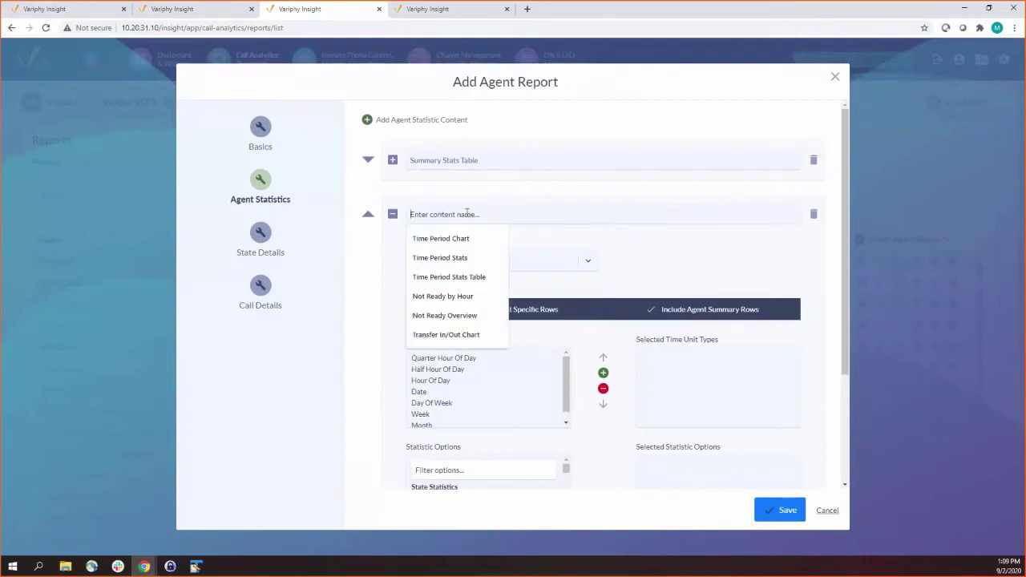
type("Time")
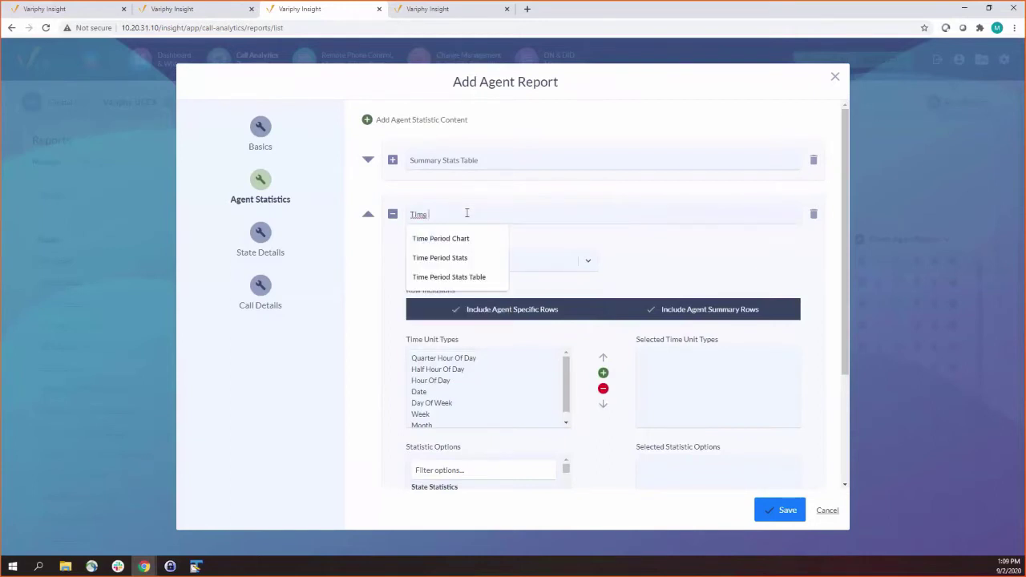
key("BackSpace")
key("BackSpace")
key("BackSpace")
type("ime Period")
key("Down")
key("Down")
key("Down")
key("Return")
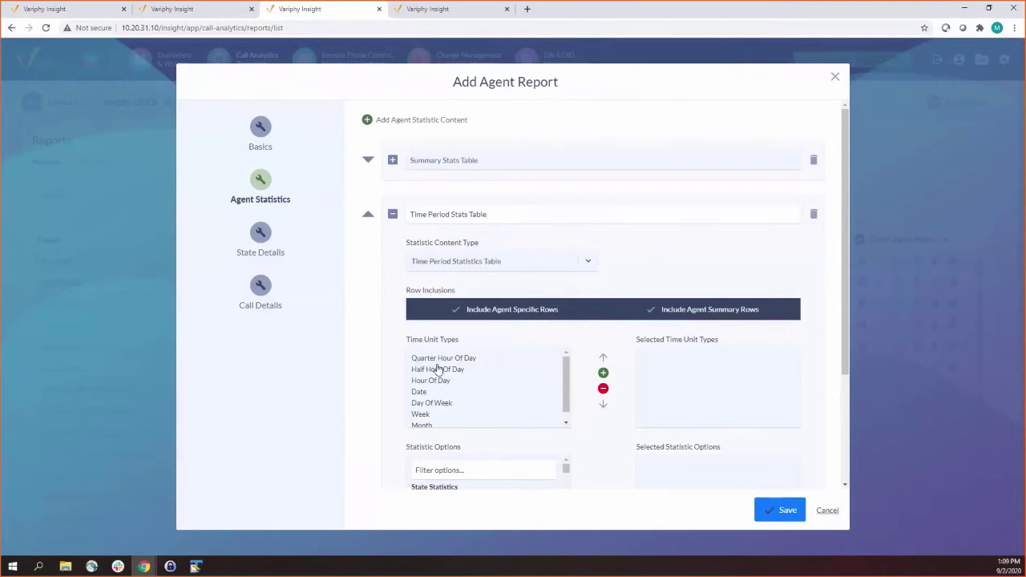
left_click_drag(565, 406, 562, 416)
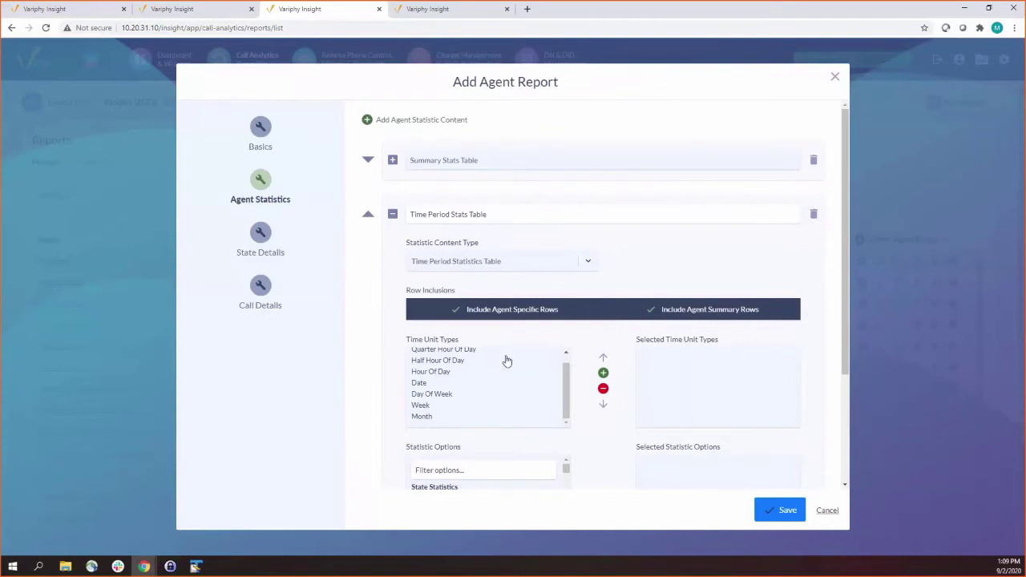
double_click(423, 373)
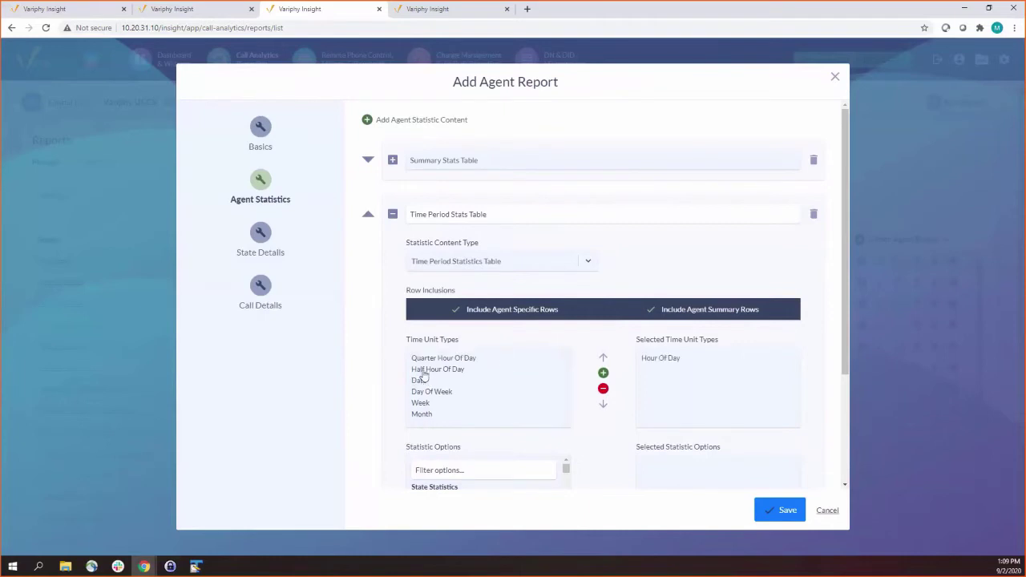
Filter its statistic options by "Count" and select Inbound Count, Inbound ICD Count, Inbound ICD Handled Count and Inbound ICD Abandoned Count
left_click_drag(845, 372, 846, 379)
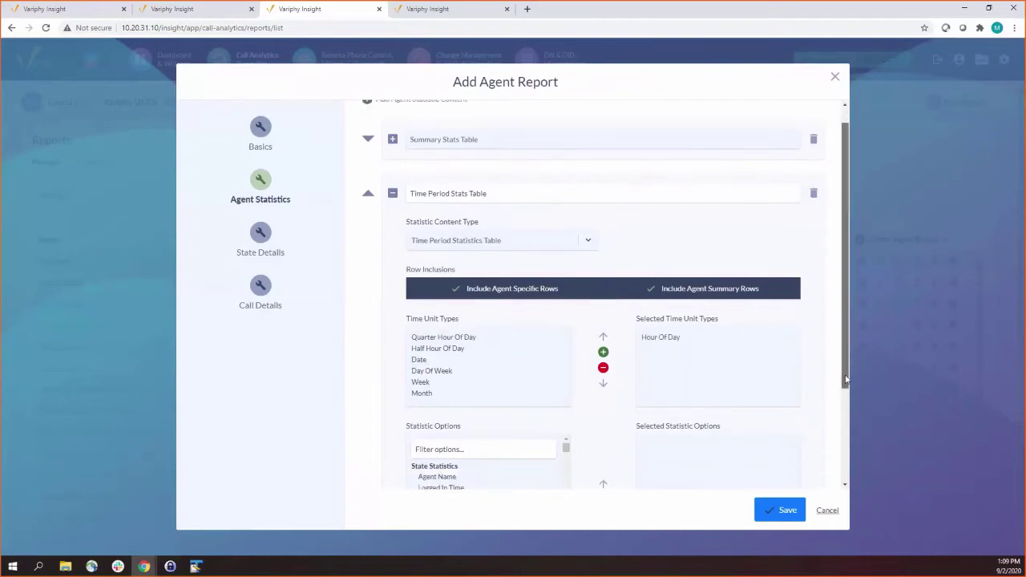
scroll(846, 379, "down", 2)
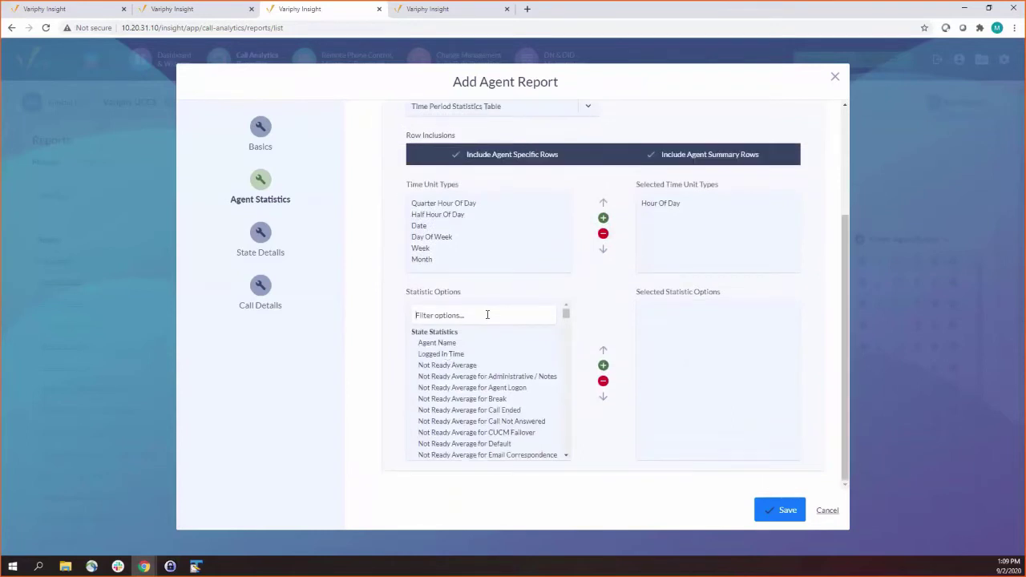
left_click(487, 315)
type("Count")
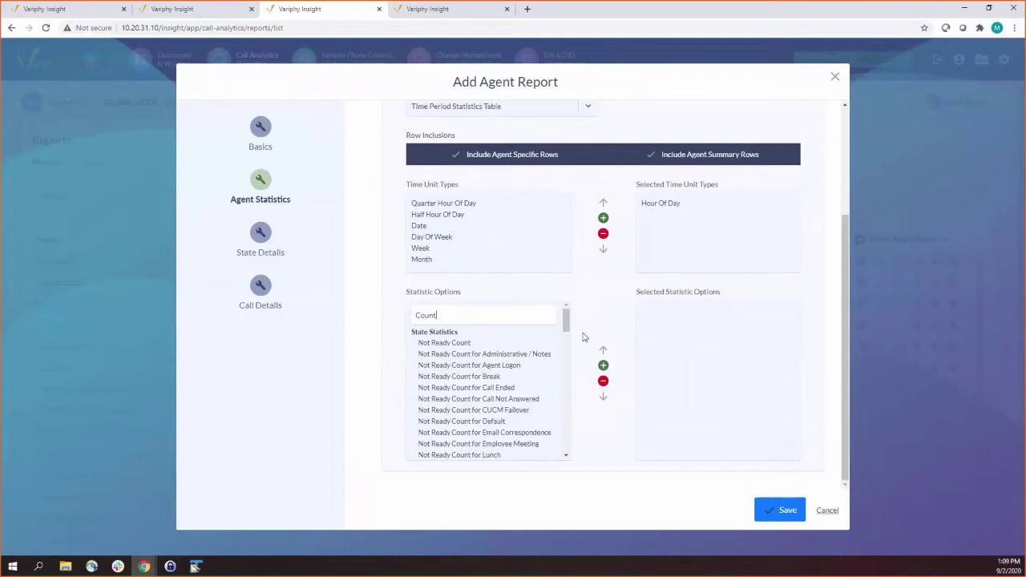
left_click_drag(567, 325, 581, 392)
double_click(454, 349)
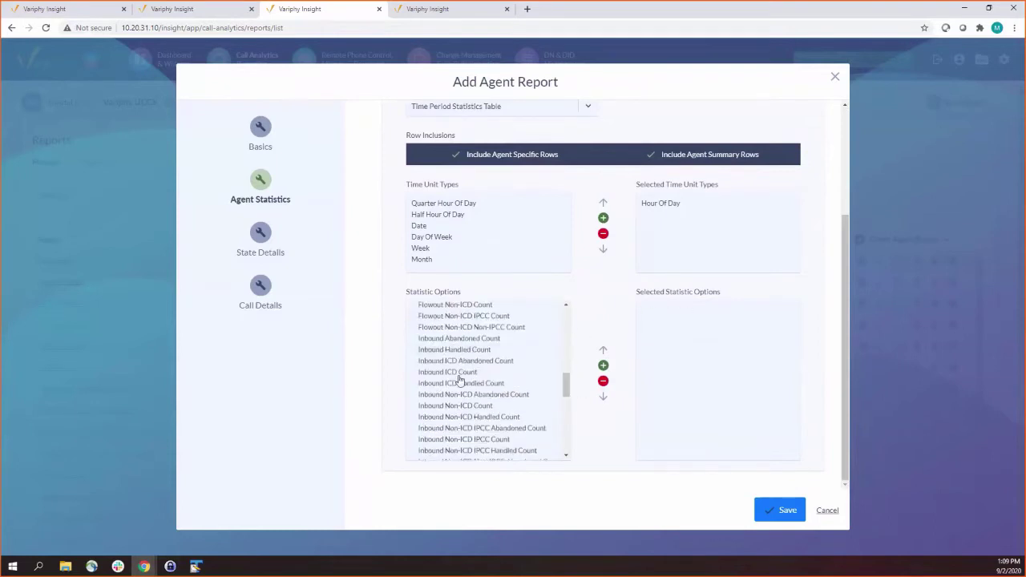
double_click(461, 374)
double_click(467, 372)
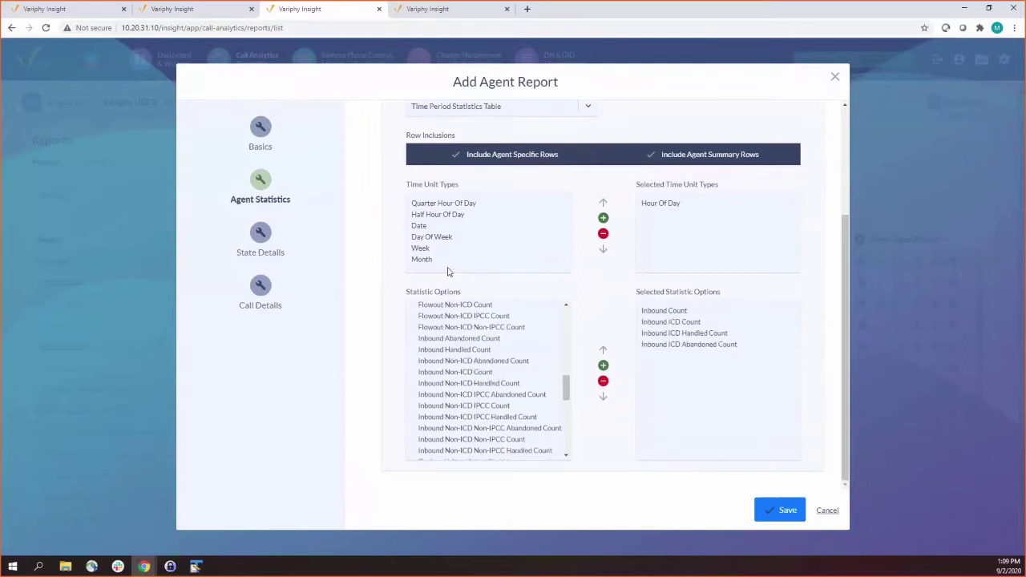
Limit the Time Period Stats Table's row inclusions to agent specific rows by excluding the agent summary rows
scroll(446, 270, "up", 2)
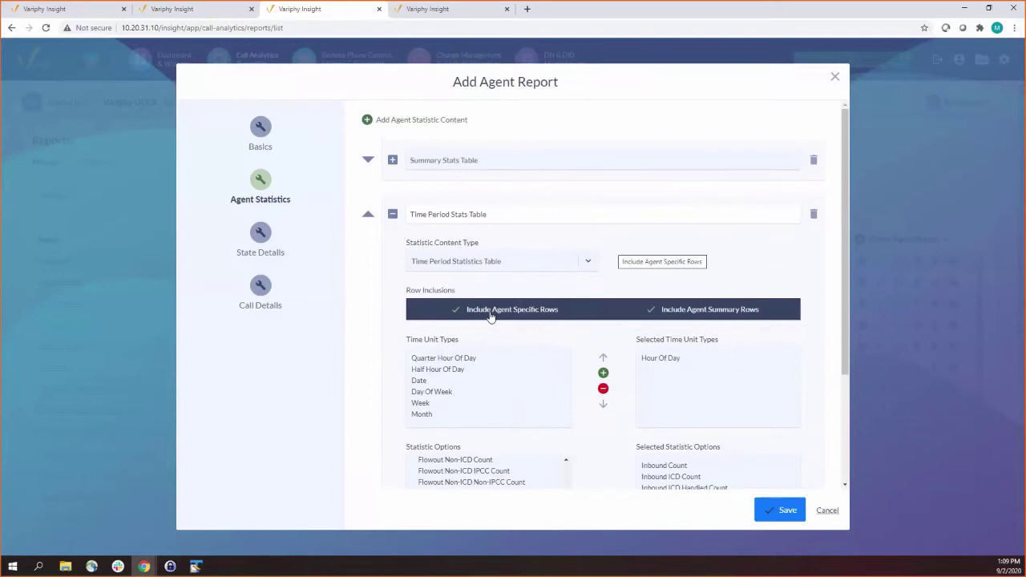
scroll(545, 350, "down", 3)
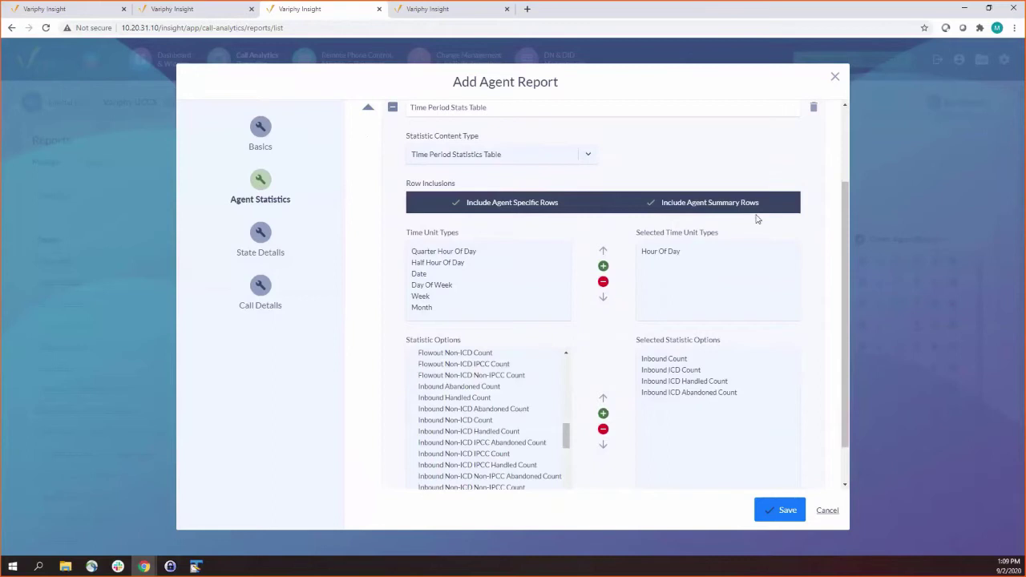
scroll(756, 218, "up", 1)
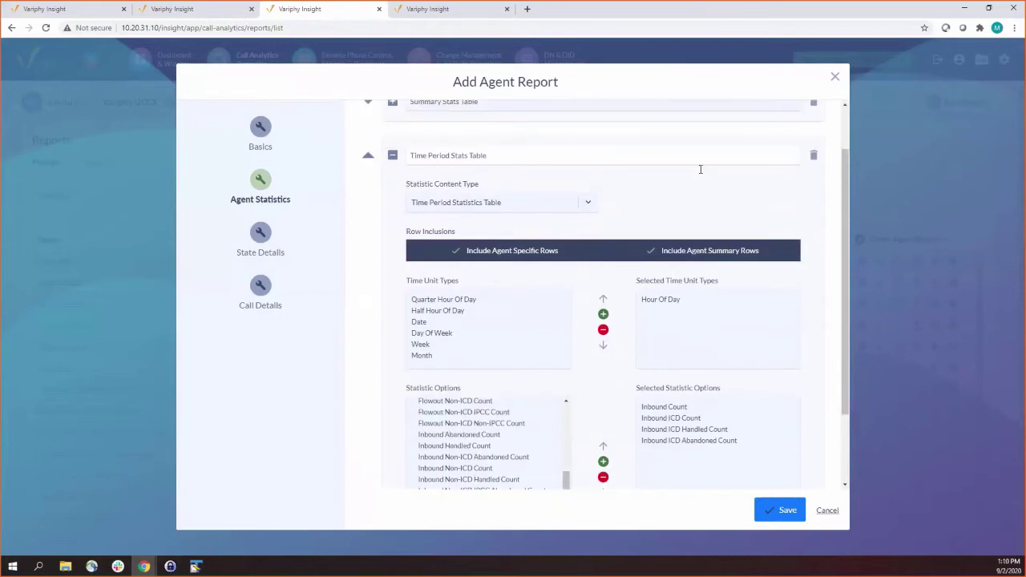
left_click(598, 257)
left_click(633, 256)
left_click(584, 263)
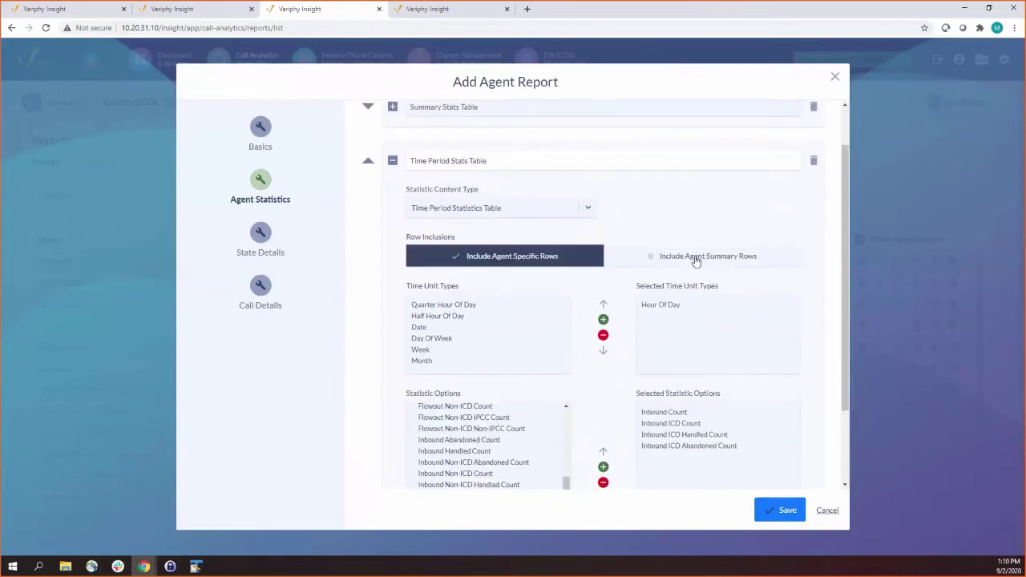
left_click(674, 263)
left_click(584, 263)
left_click(673, 263)
left_click(581, 263)
Add a third statistic content of type Time Period Statistics Chart (PDF Only) and move it below the Time Period Stats Table
scroll(370, 247, "up", 1)
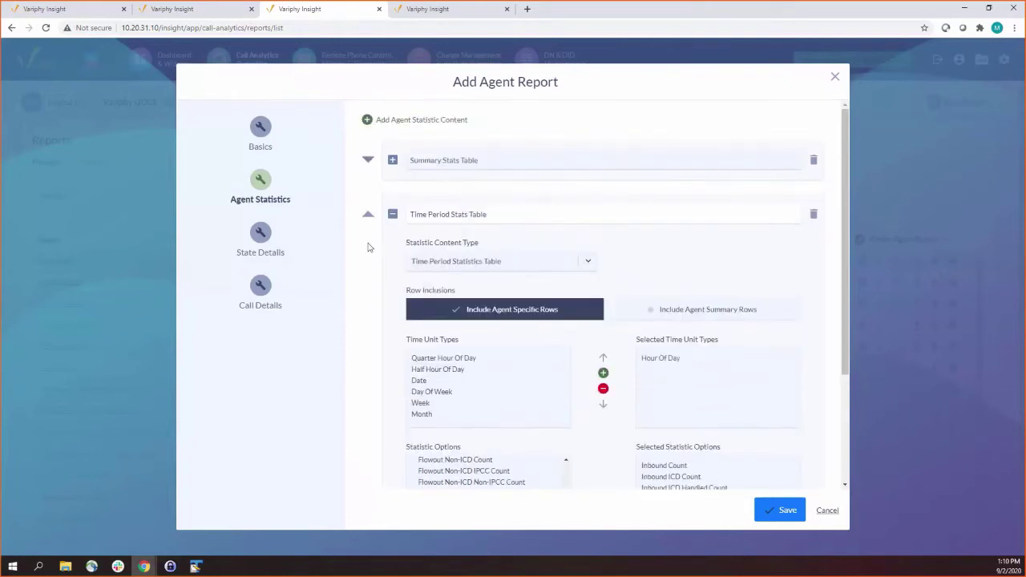
left_click(392, 214)
left_click(412, 121)
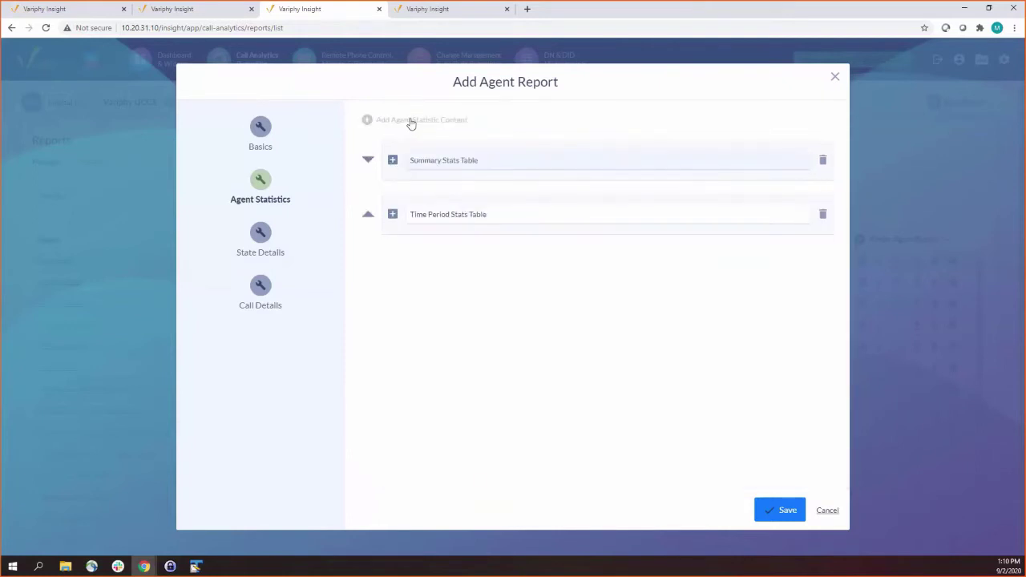
left_click(419, 207)
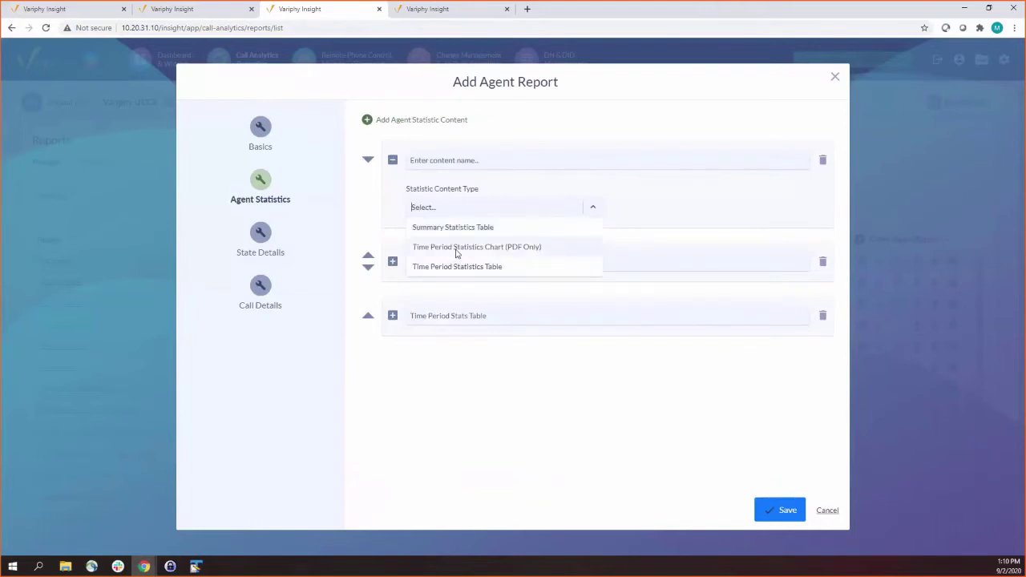
left_click(455, 248)
scroll(381, 250, "down", 1)
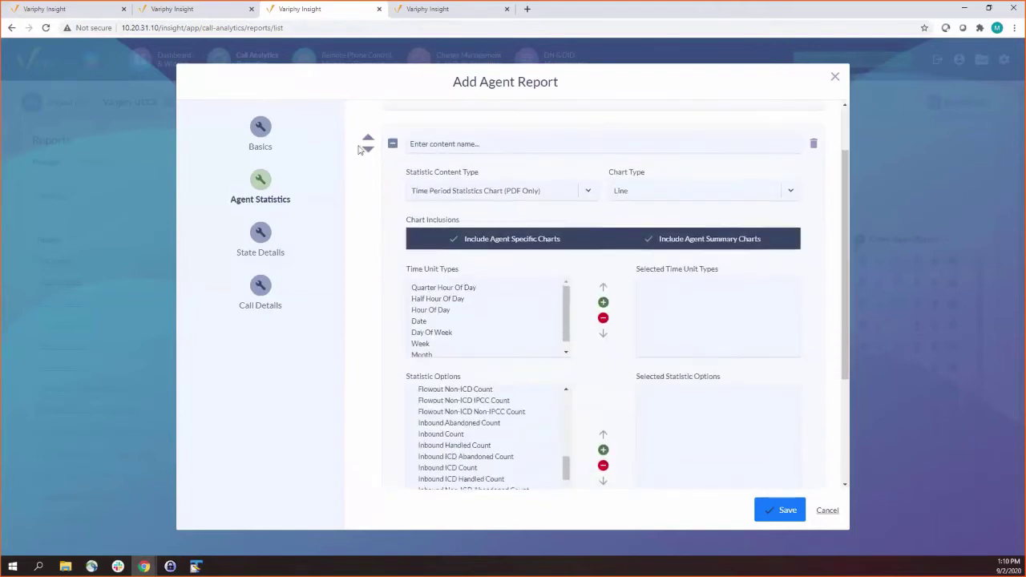
scroll(363, 150, "up", 2)
left_click(368, 221)
scroll(435, 269, "down", 5)
scroll(435, 268, "up", 2)
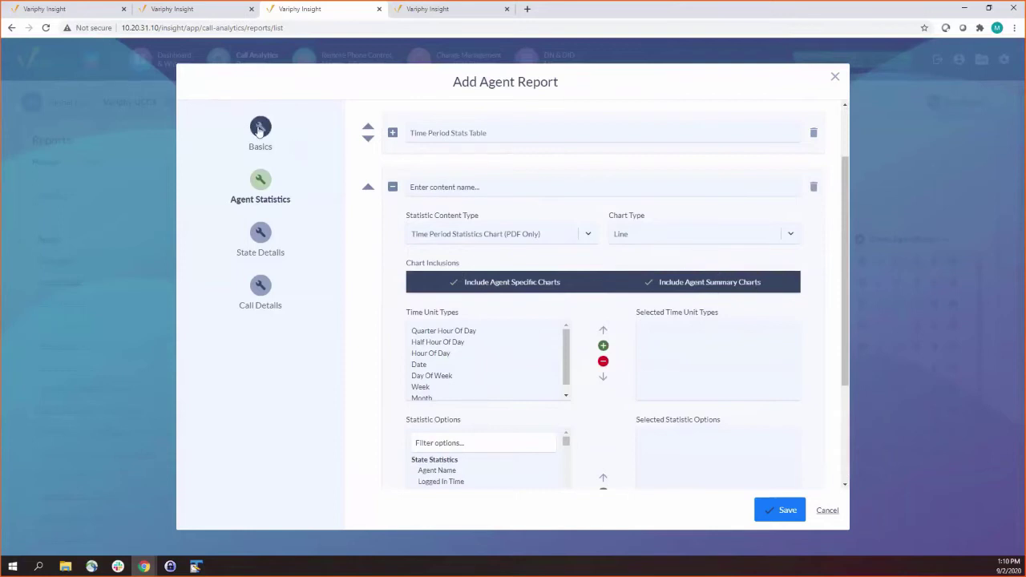
Check the agents chosen in the report's basic settings and add Hour Of Day as the line chart's time unit
left_click(293, 146)
scroll(417, 417, "down", 1)
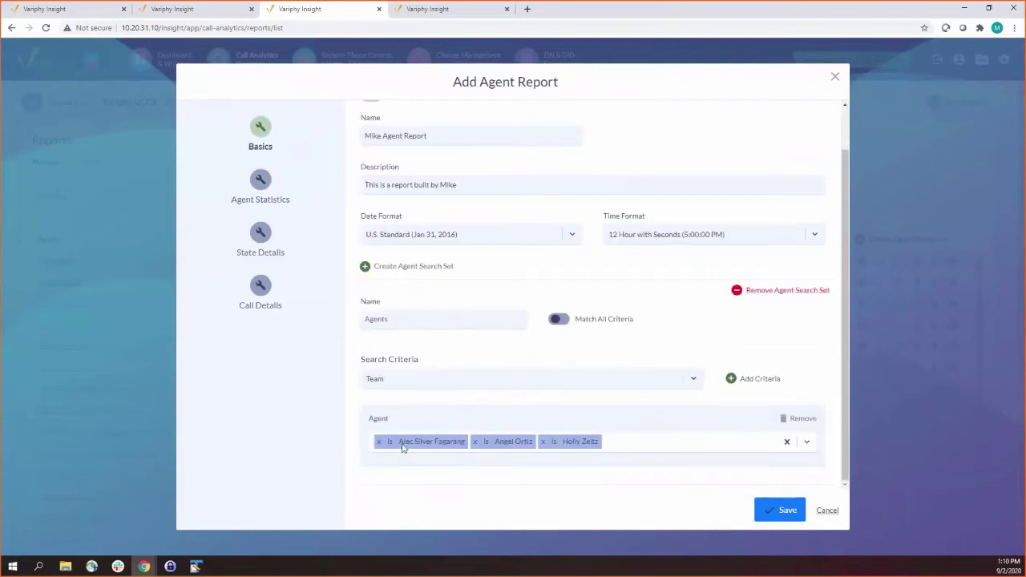
left_click(270, 196)
scroll(515, 355, "down", 1)
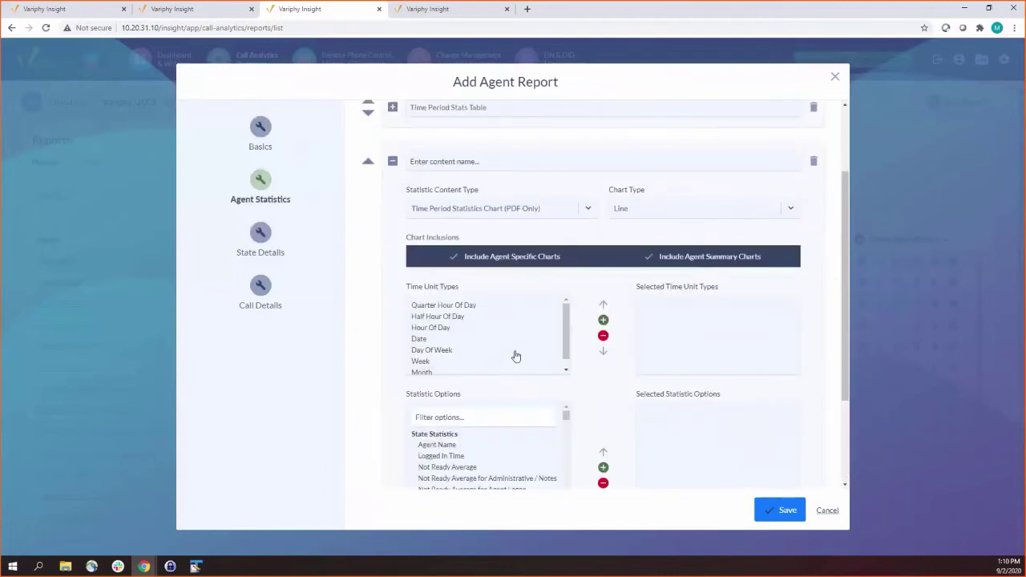
double_click(434, 329)
Expand the Time Period Stats Table, try Date as an additional time unit and remove it again
scroll(566, 234, "up", 1)
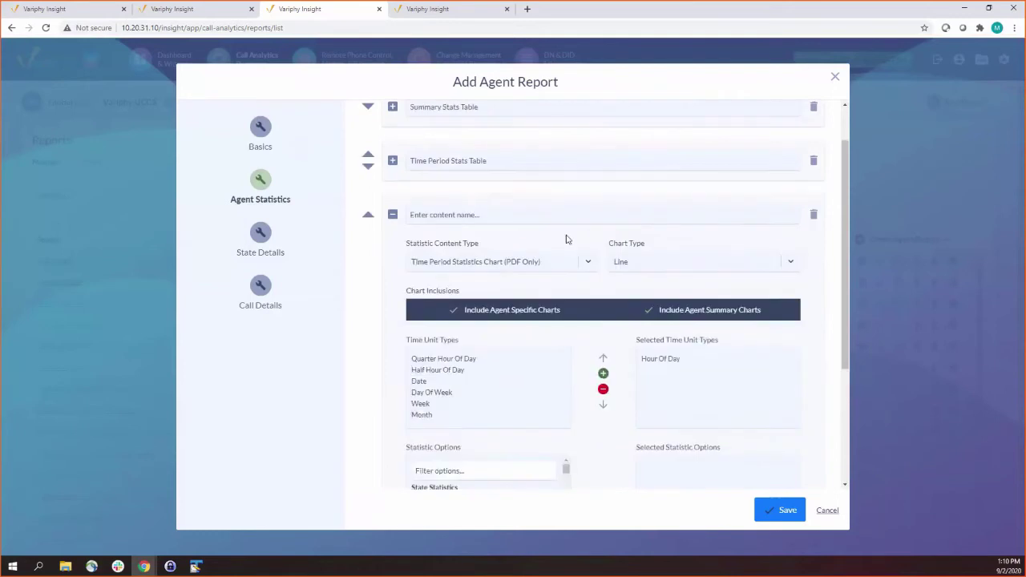
scroll(388, 200, "up", 1)
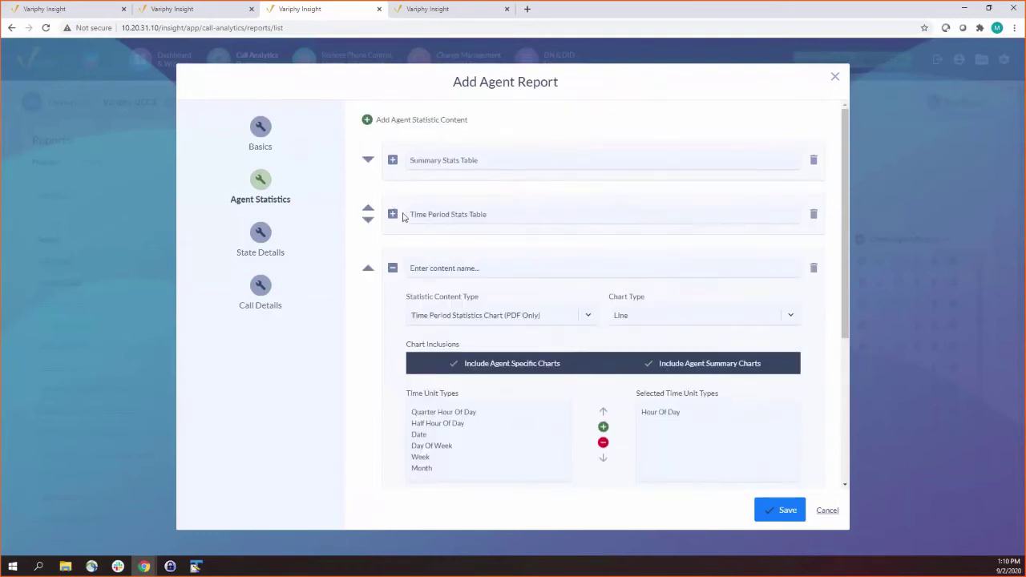
left_click(392, 214)
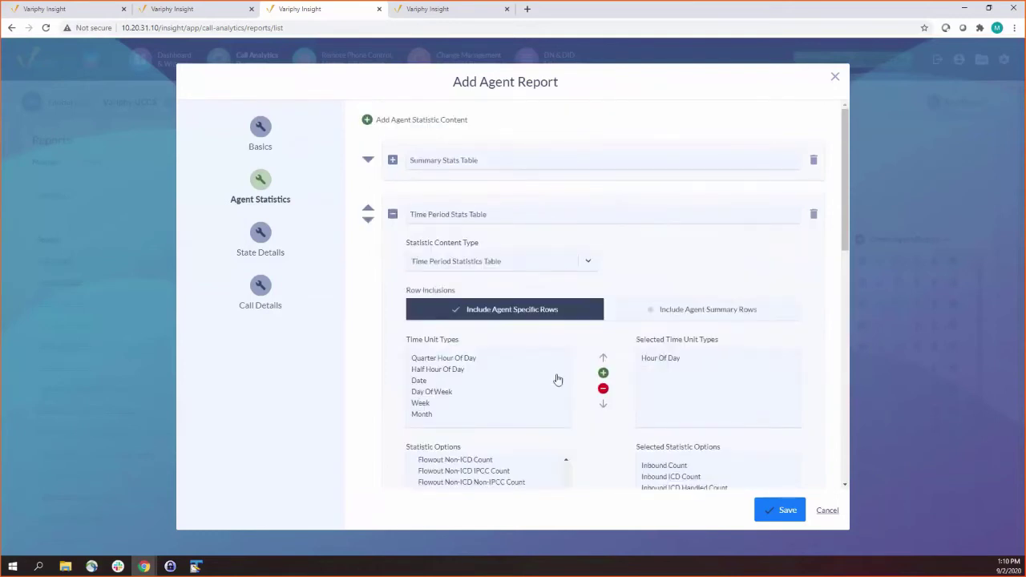
left_click(441, 382)
double_click(441, 382)
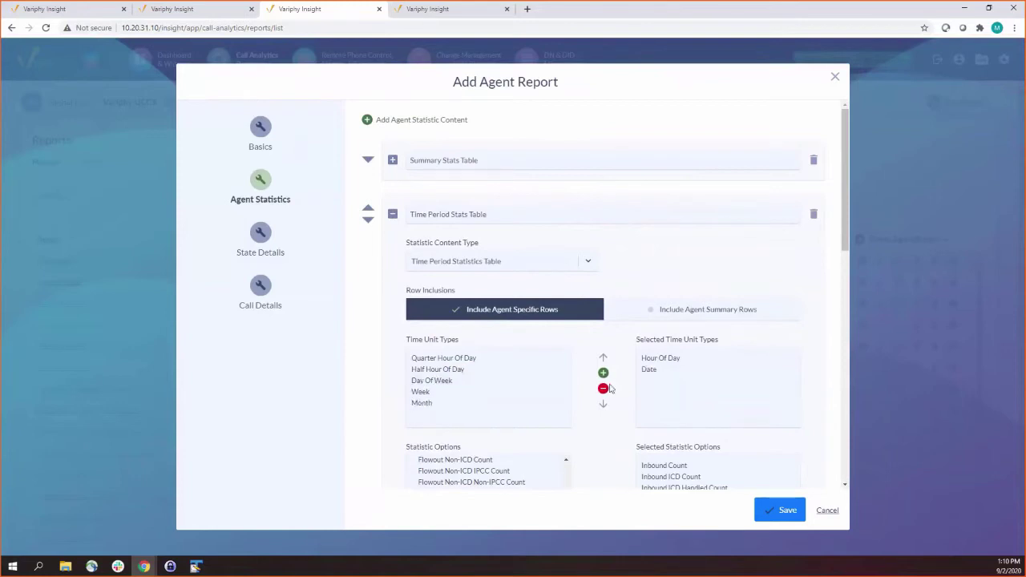
left_click(652, 371)
left_click(603, 388)
scroll(665, 399, "down", 2)
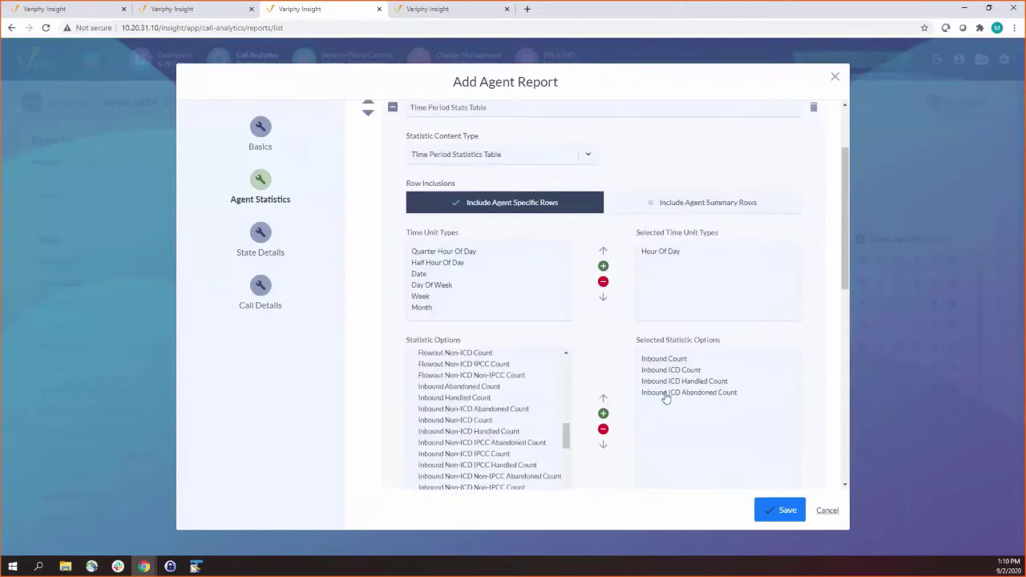
scroll(665, 398, "up", 3)
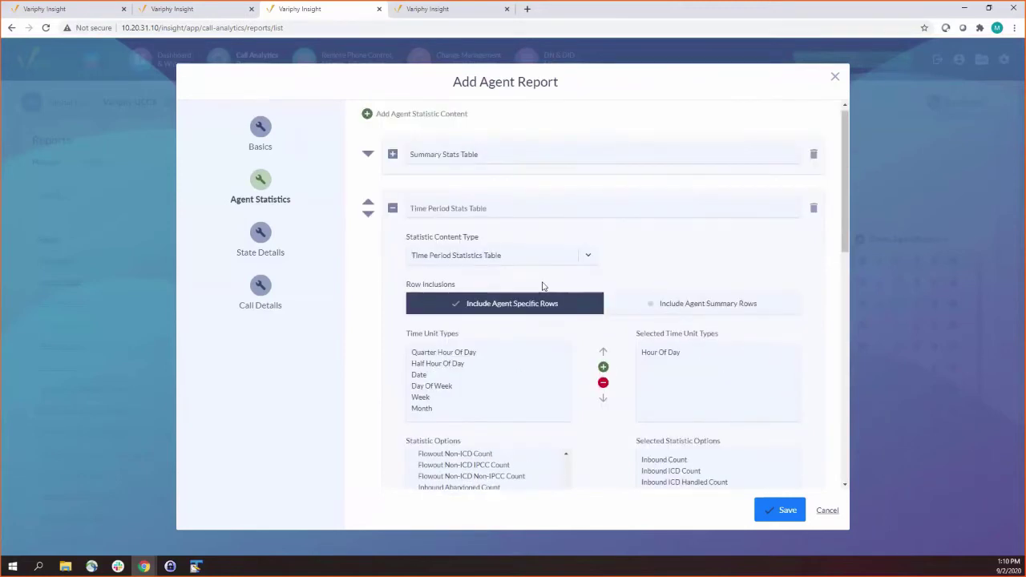
Try an additional statistic content of type Time Period Statistics Table and delete the extra blank contents again
left_click(437, 120)
left_click(437, 120)
left_click(486, 209)
left_click(491, 267)
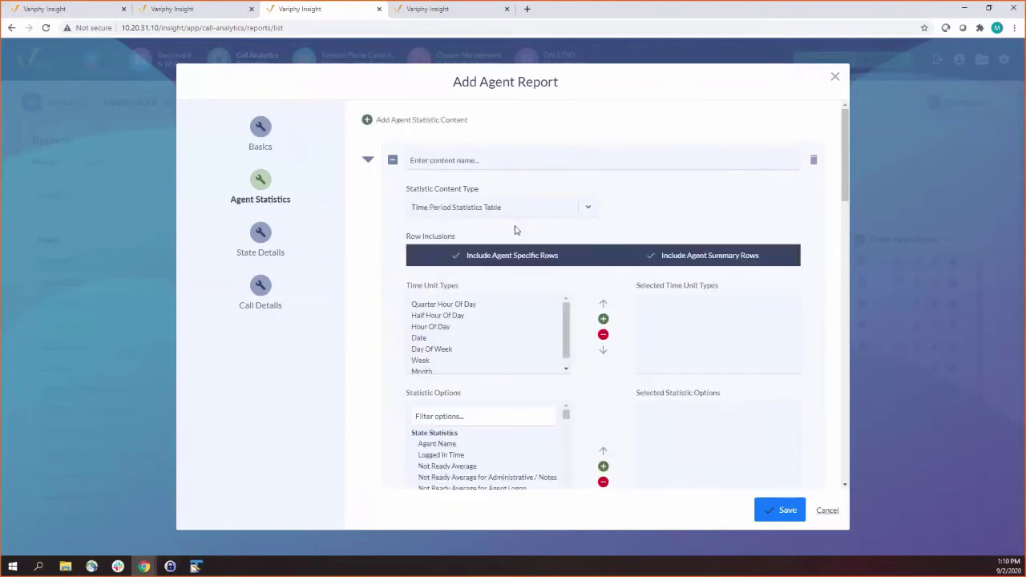
scroll(758, 256, "down", 2)
scroll(778, 237, "up", 2)
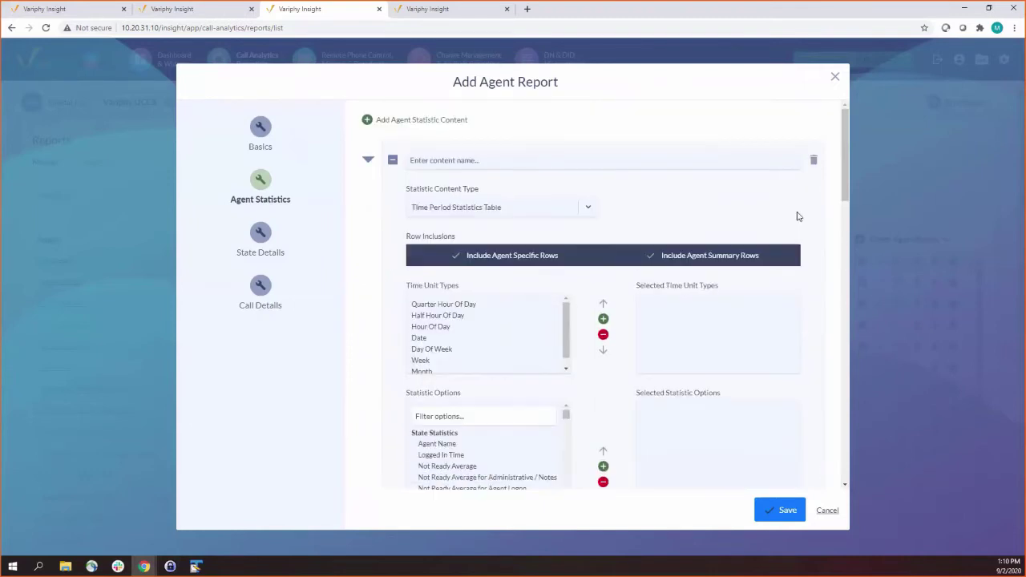
left_click(815, 162)
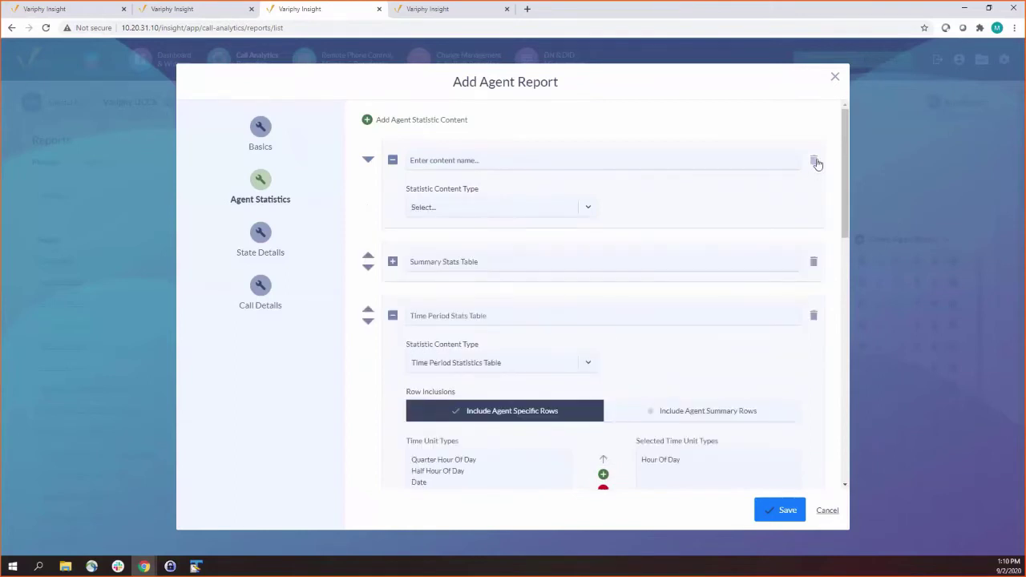
left_click(816, 163)
Filter the line chart's statistic options by Count and add Inbound Count, Inbound ICD Count and Inbound ICD Handled Count
scroll(496, 270, "down", 4)
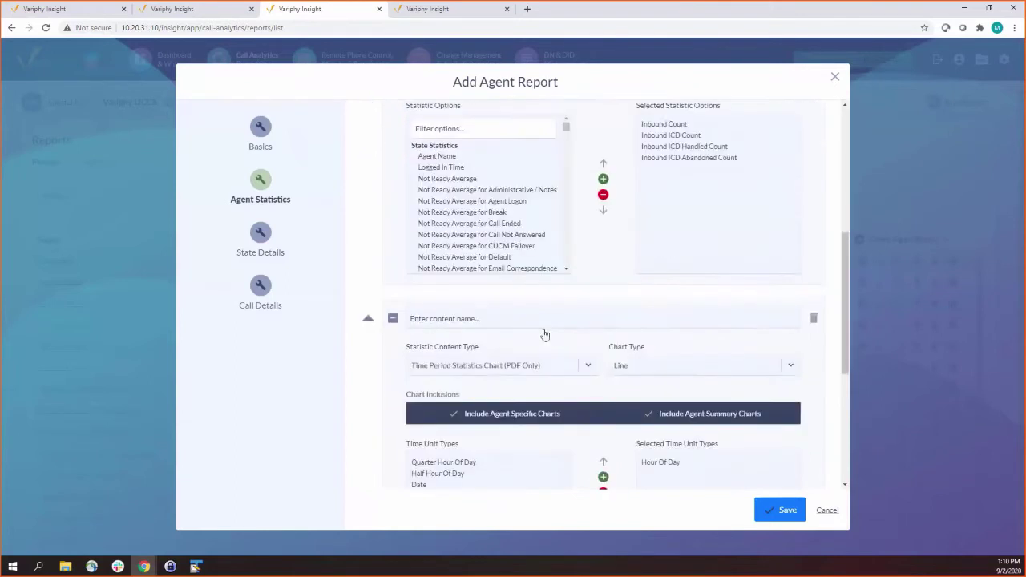
scroll(544, 334, "down", 3)
scroll(561, 335, "down", 5)
scroll(628, 337, "up", 1)
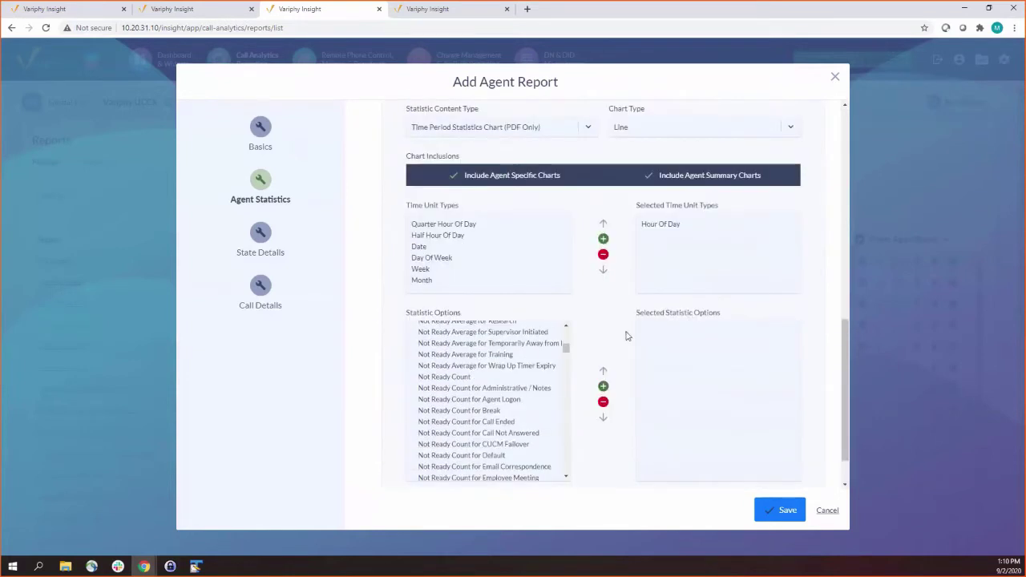
left_click_drag(566, 348, 566, 332)
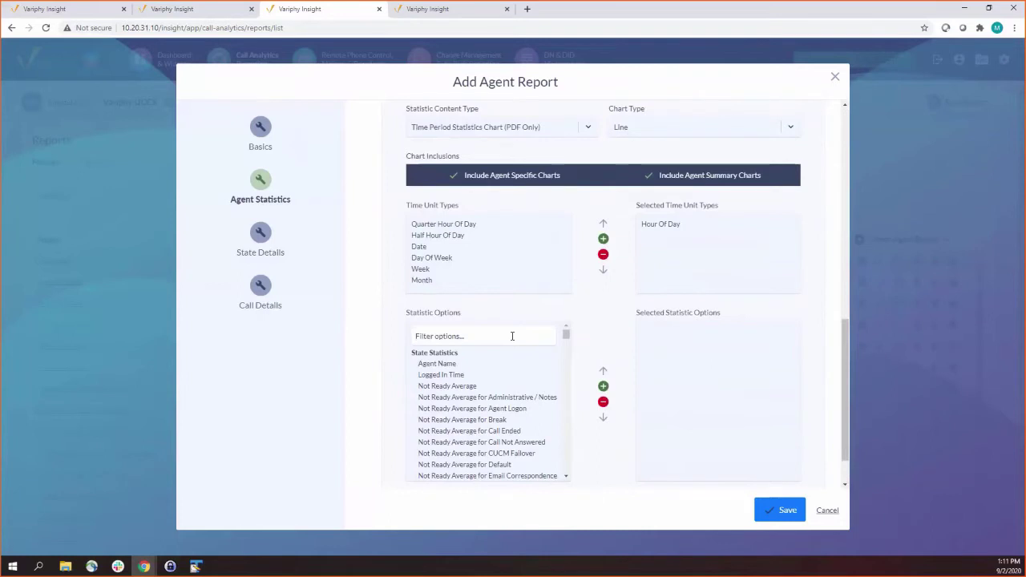
left_click(513, 336)
type("Count")
scroll(512, 336, "down", 6)
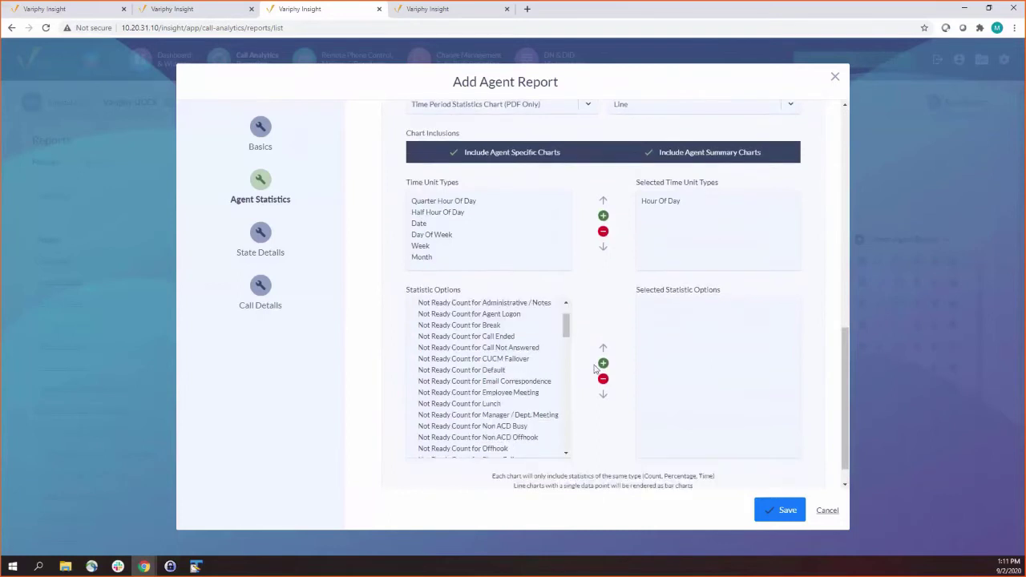
scroll(457, 355, "down", 3)
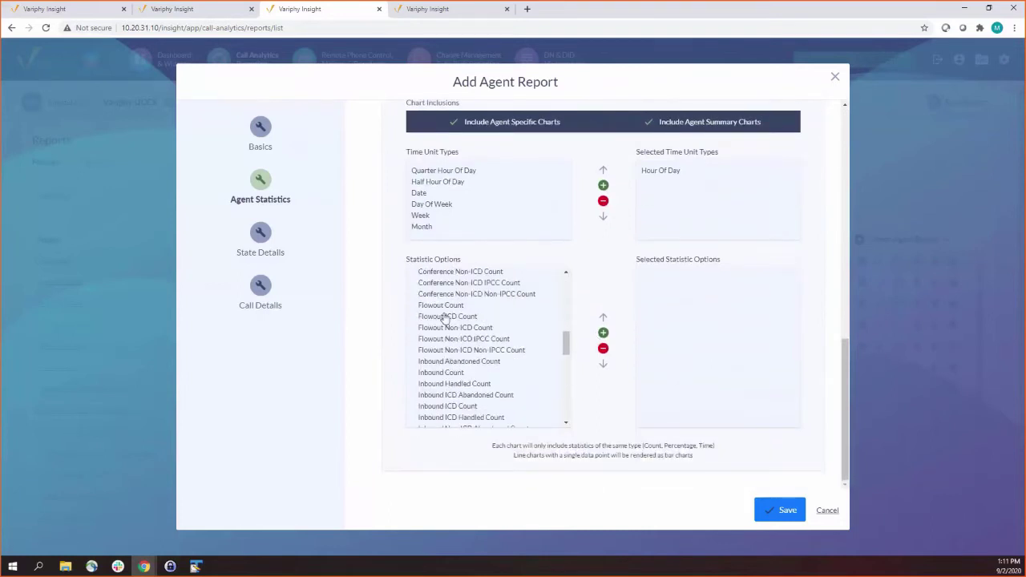
double_click(468, 396)
double_click(479, 397)
double_click(479, 388)
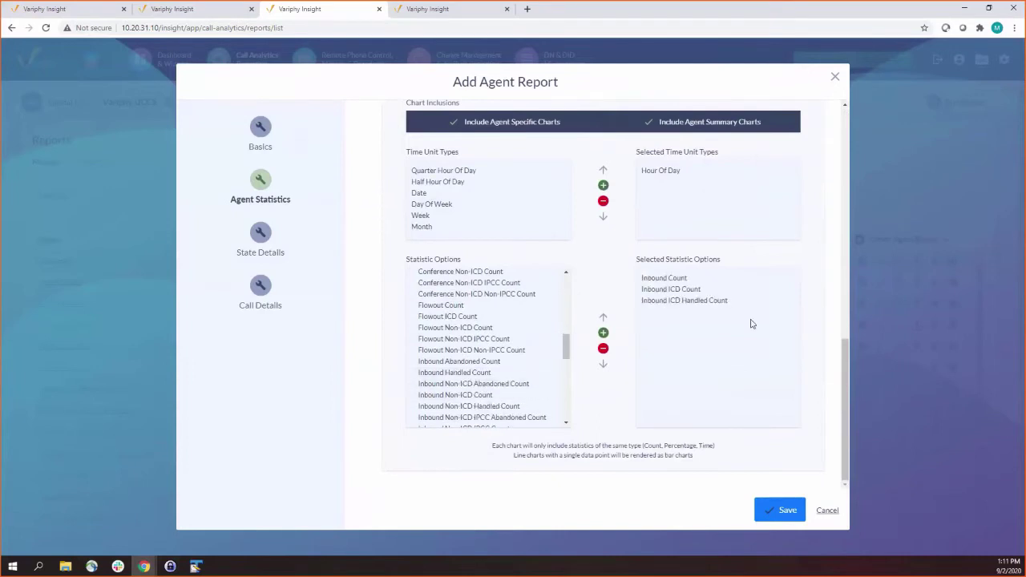
Name the third statistic content Time Period Chart and set its chart type to Bar
scroll(754, 317, "up", 8)
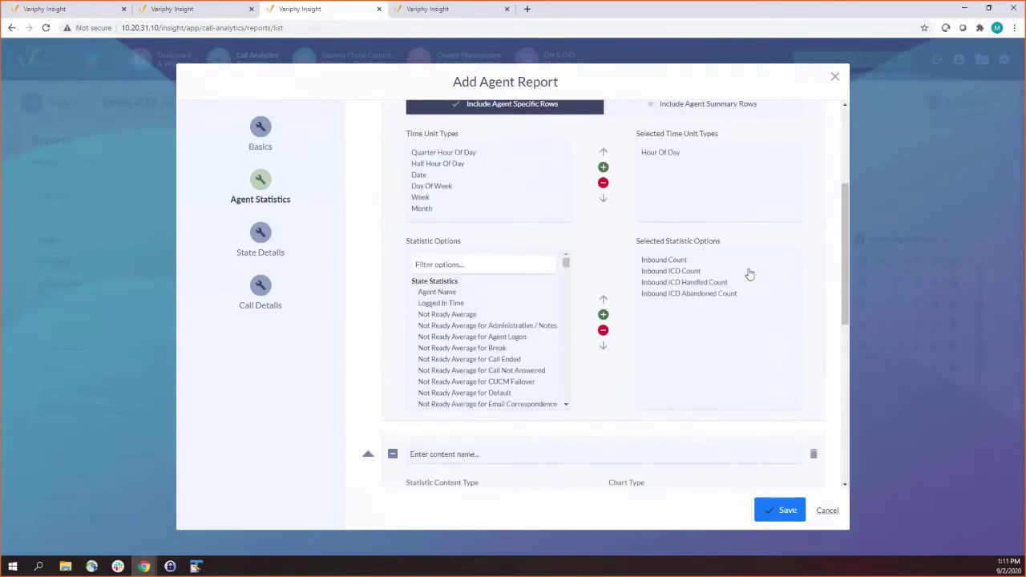
scroll(738, 273, "up", 4)
left_click(392, 214)
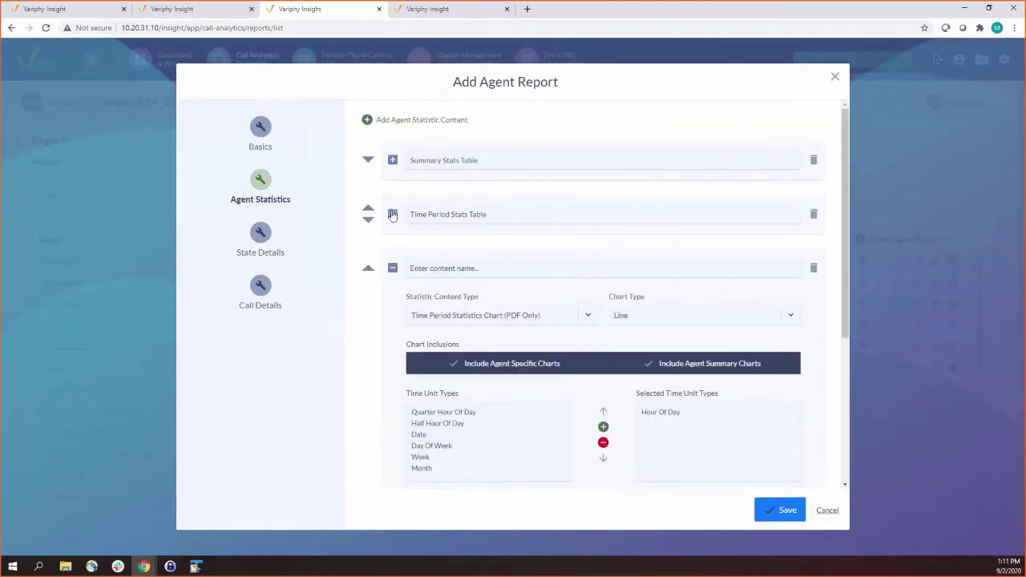
left_click(447, 269)
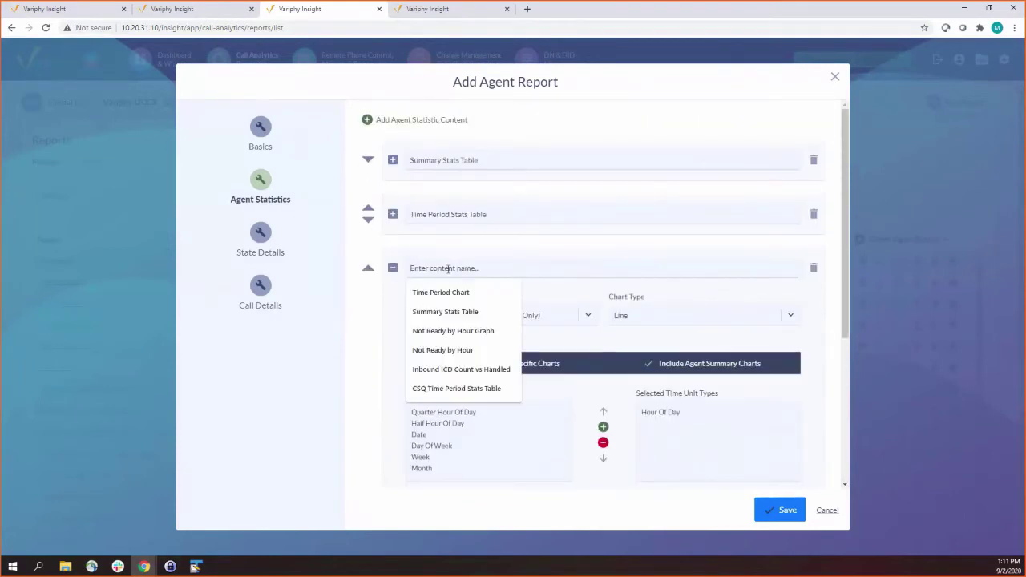
type("Time")
left_click(442, 292)
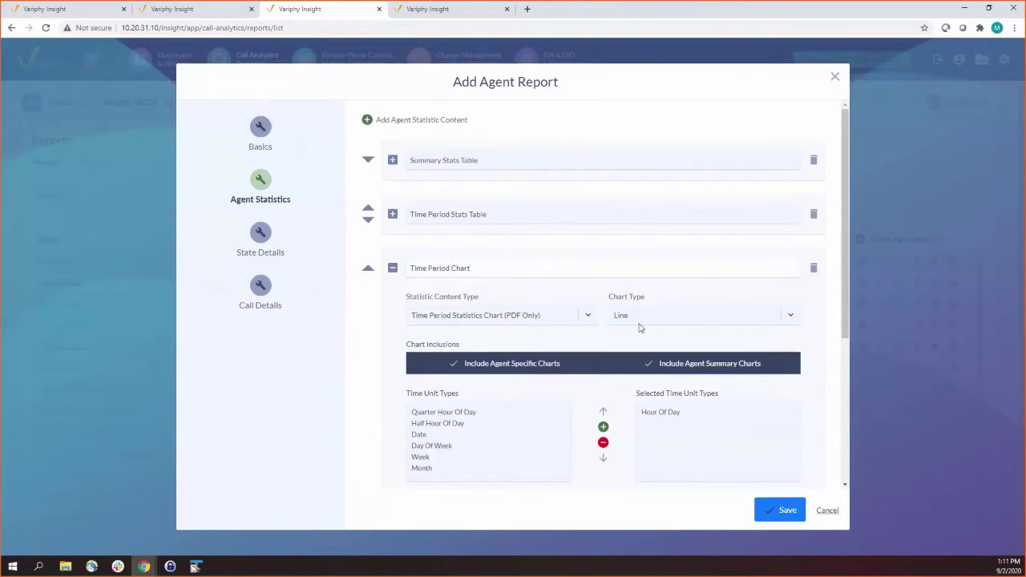
left_click(663, 318)
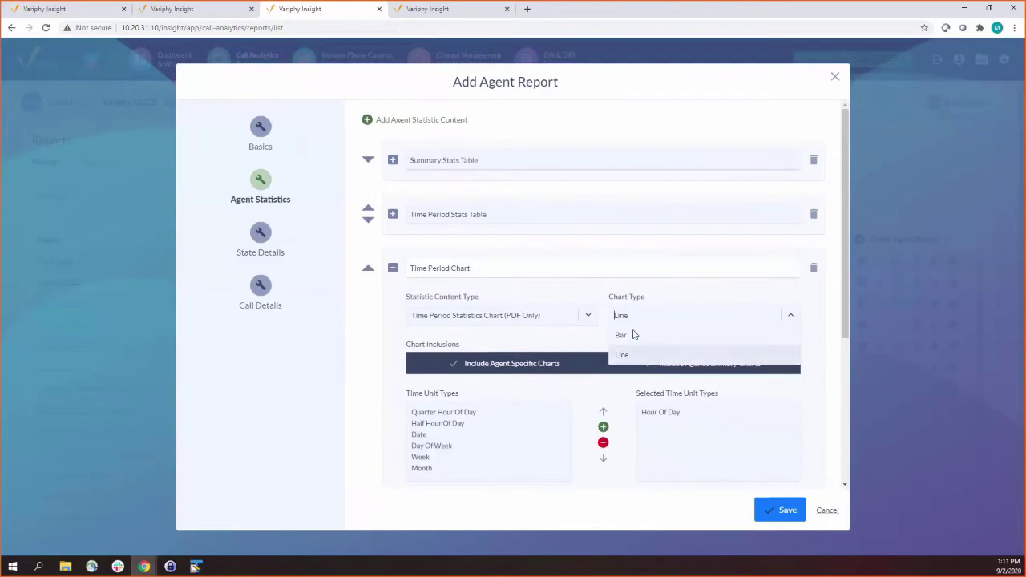
left_click(634, 335)
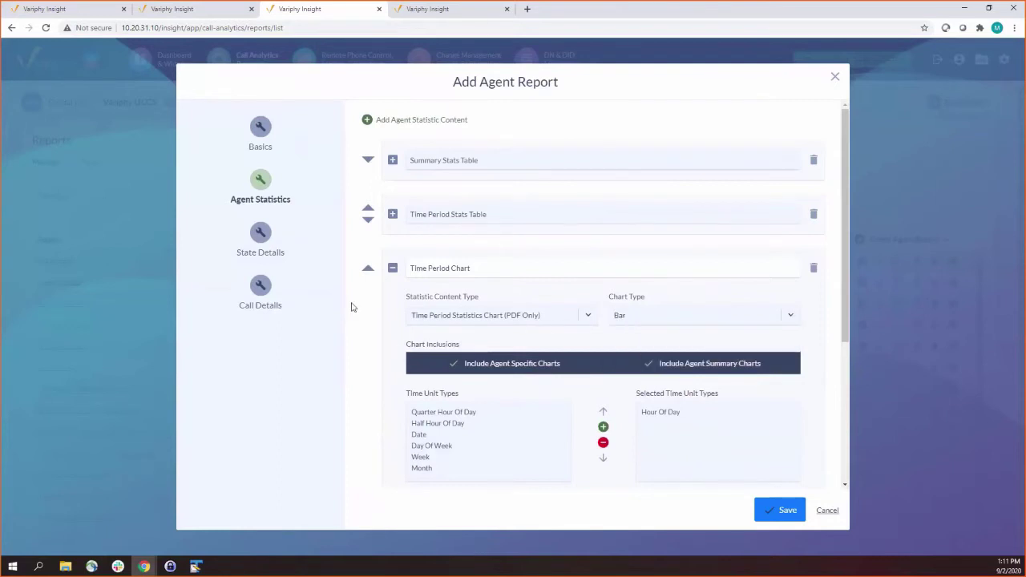
Include state details with all events in the report and restrict the included reasons to Lunch
left_click(265, 233)
left_click(370, 122)
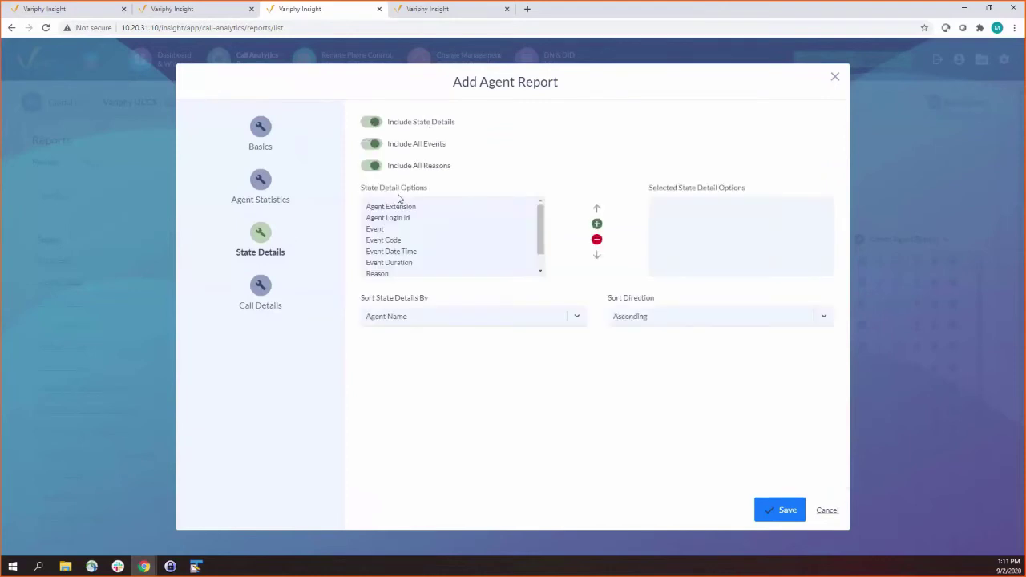
left_click(371, 144)
left_click(373, 144)
left_click(375, 167)
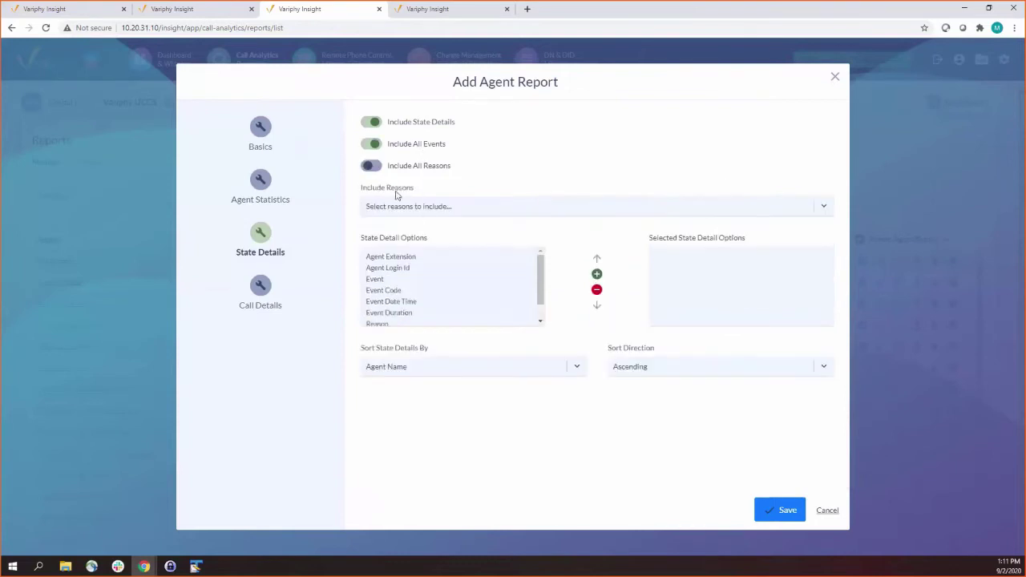
left_click(443, 205)
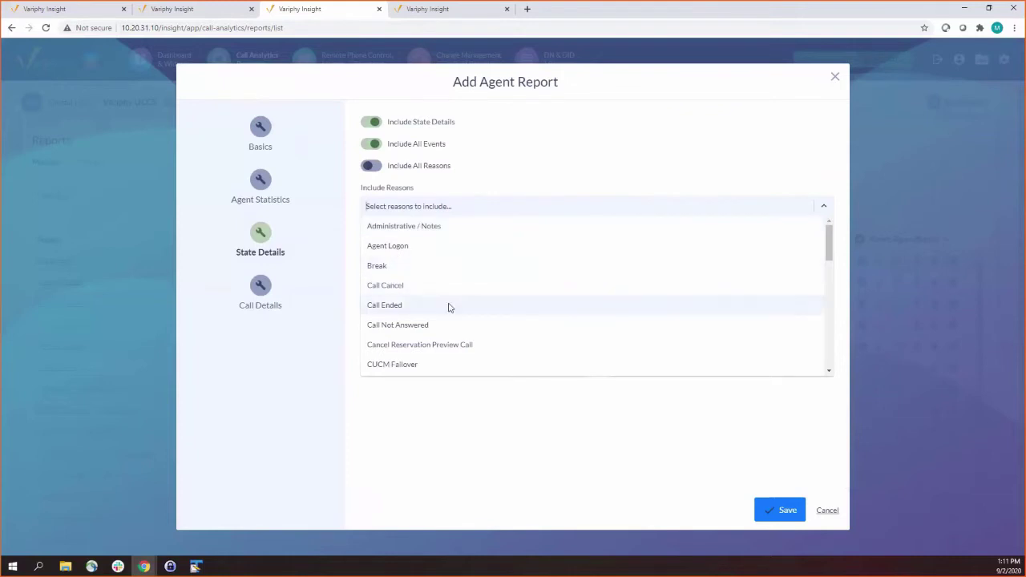
scroll(447, 308, "down", 3)
left_click(394, 293)
Choose Agent Extension and Event Duration as the state detail options, leaving out Event Code
left_click_drag(394, 293, 641, 297)
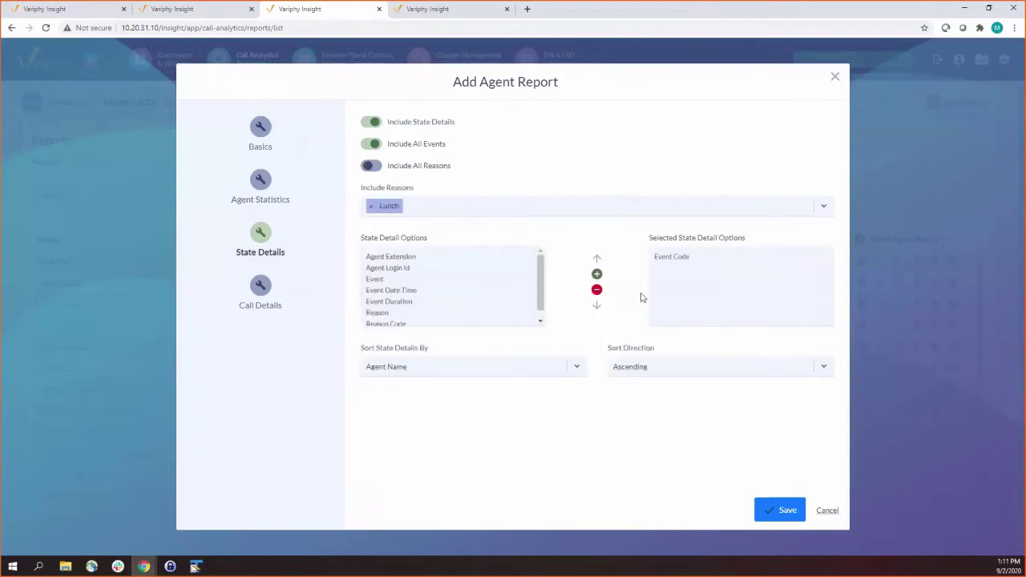
left_click_drag(410, 260, 478, 300)
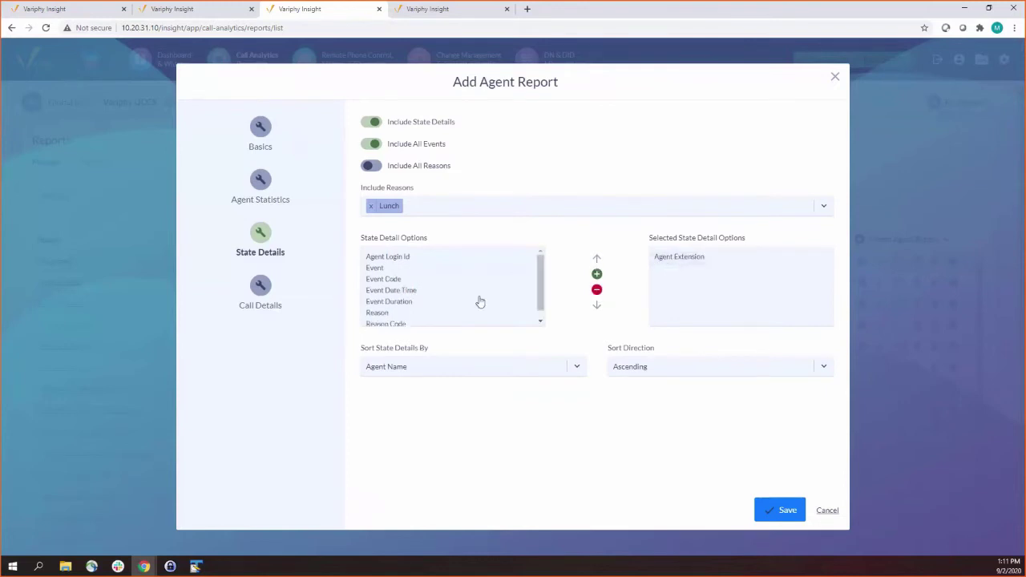
double_click(390, 302)
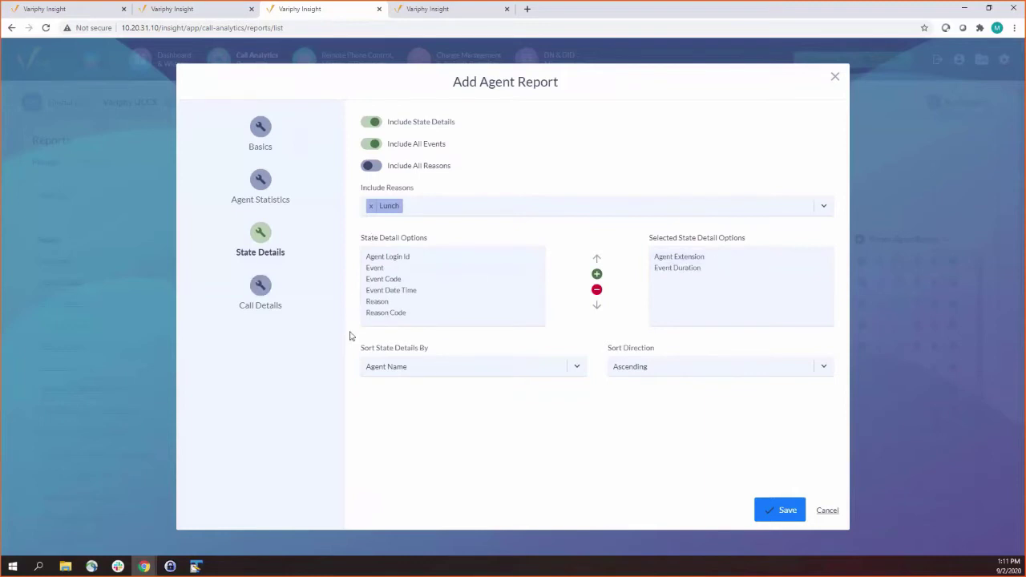
Include call details and add Contact Start Date/Time and Connection Start Date/Time, with Contact Start Date/Time first
left_click(260, 288)
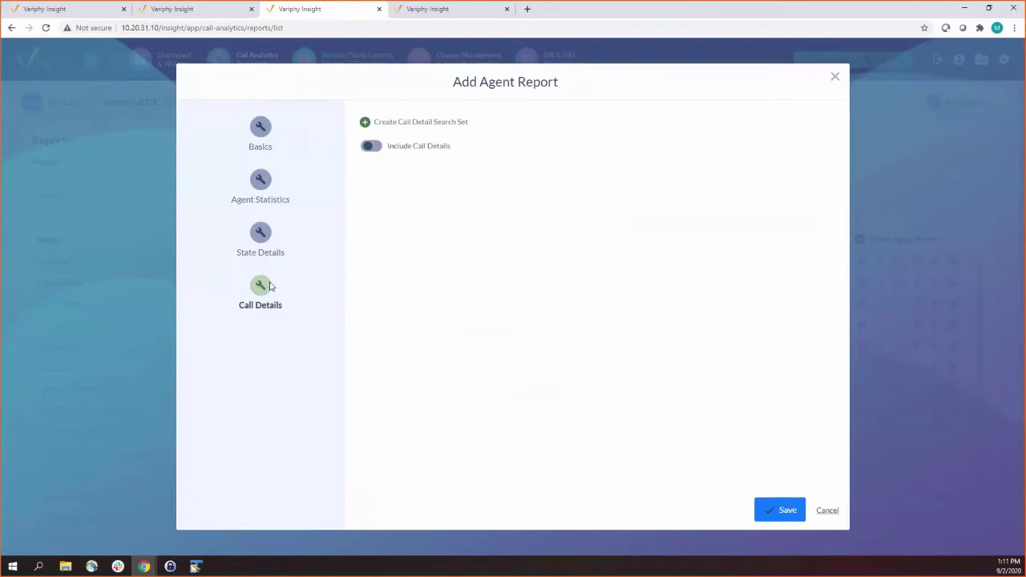
left_click(369, 146)
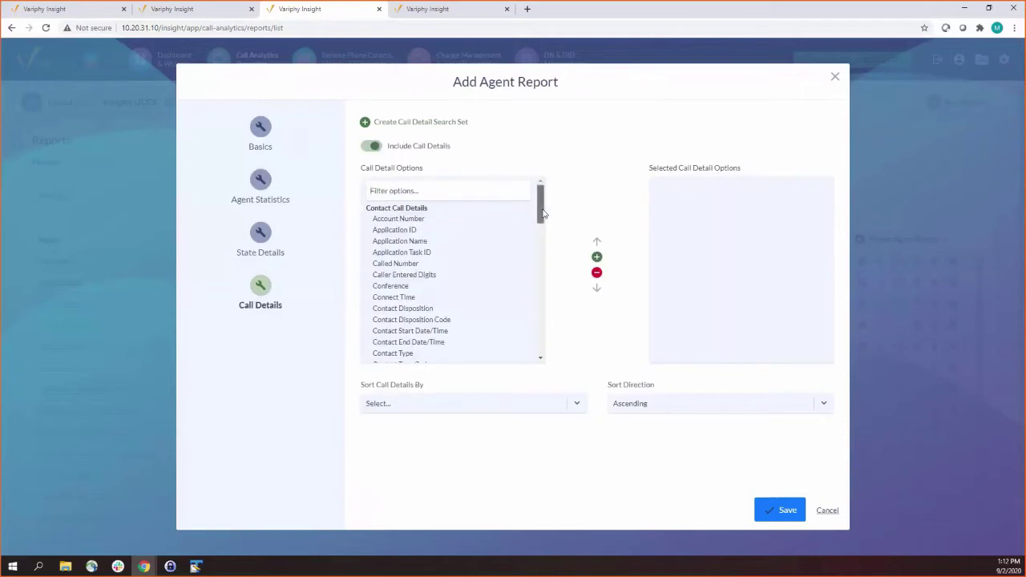
left_click(486, 184)
type("Time")
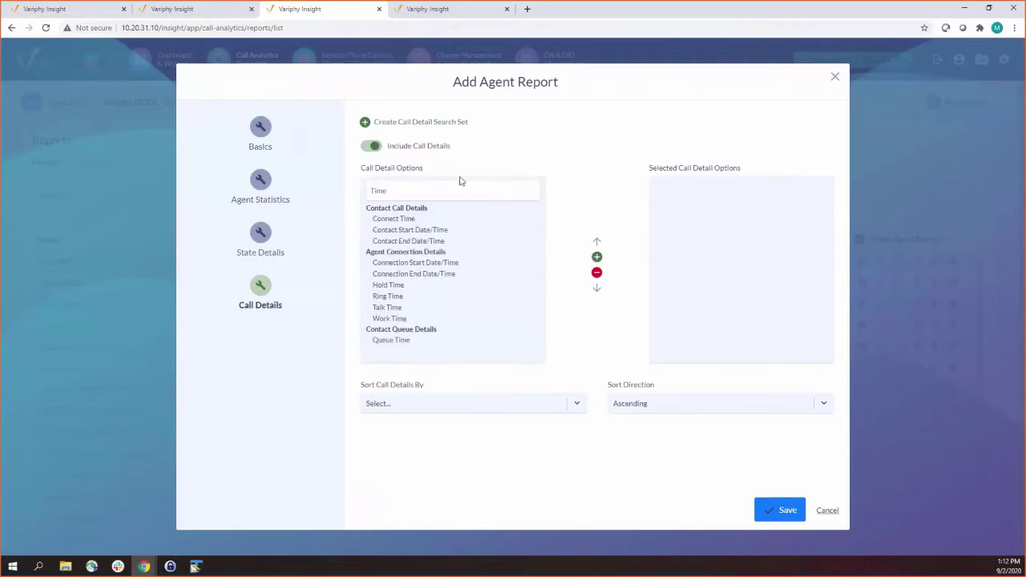
double_click(407, 265)
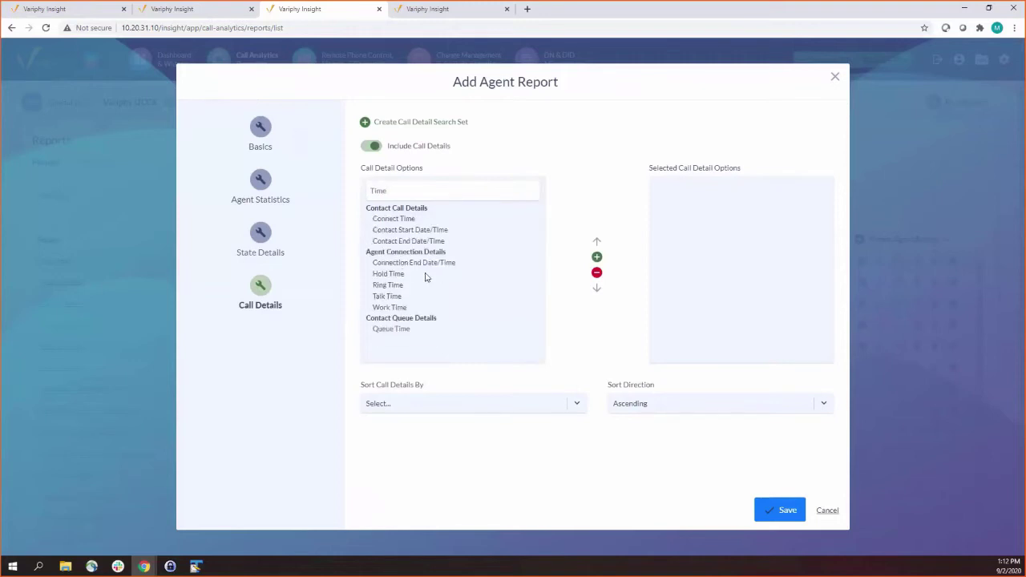
double_click(415, 230)
left_click(687, 198)
left_click(597, 241)
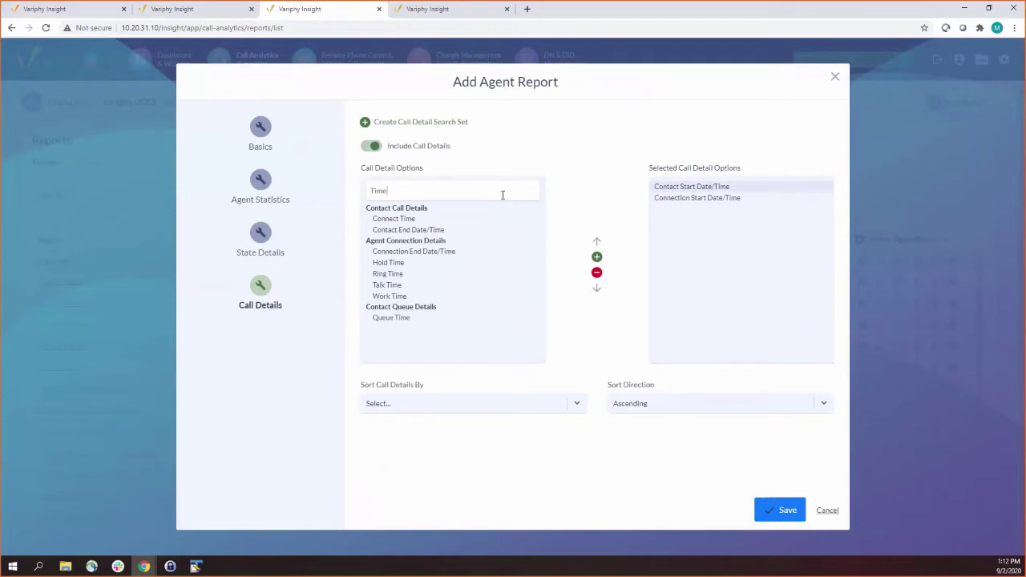
Filter the call detail options by CSQ and DN to add CSQ Name and Originator DN
key("BackSpace")
key("BackSpace")
key("BackSpace")
key("BackSpace")
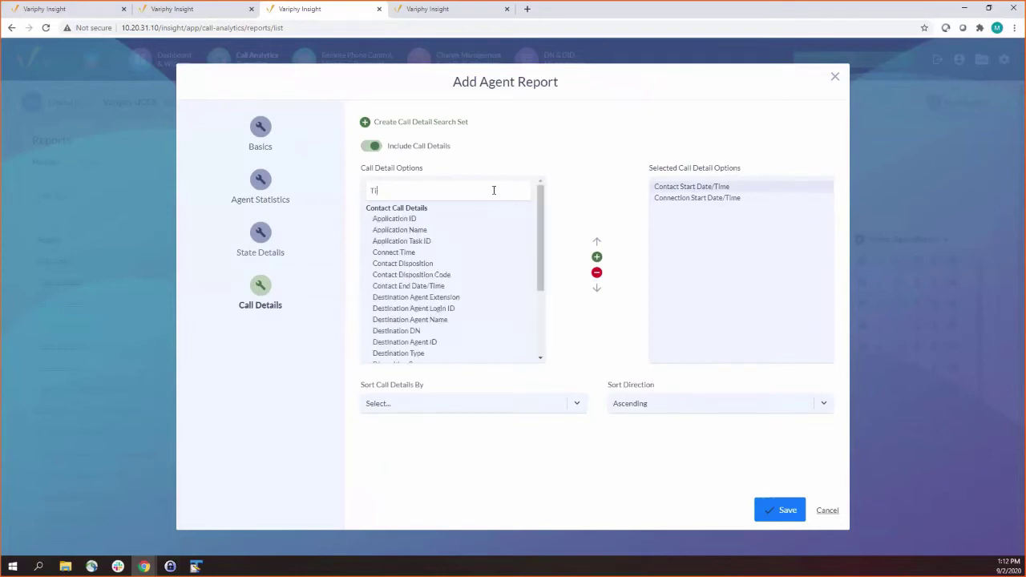
type("CSQ")
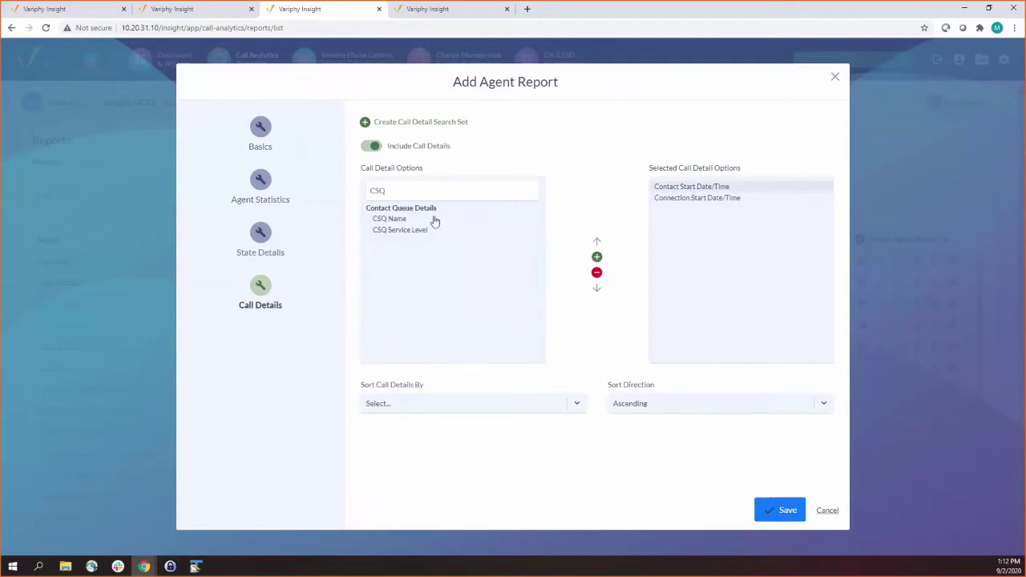
double_click(434, 221)
double_click(438, 190)
type("DN")
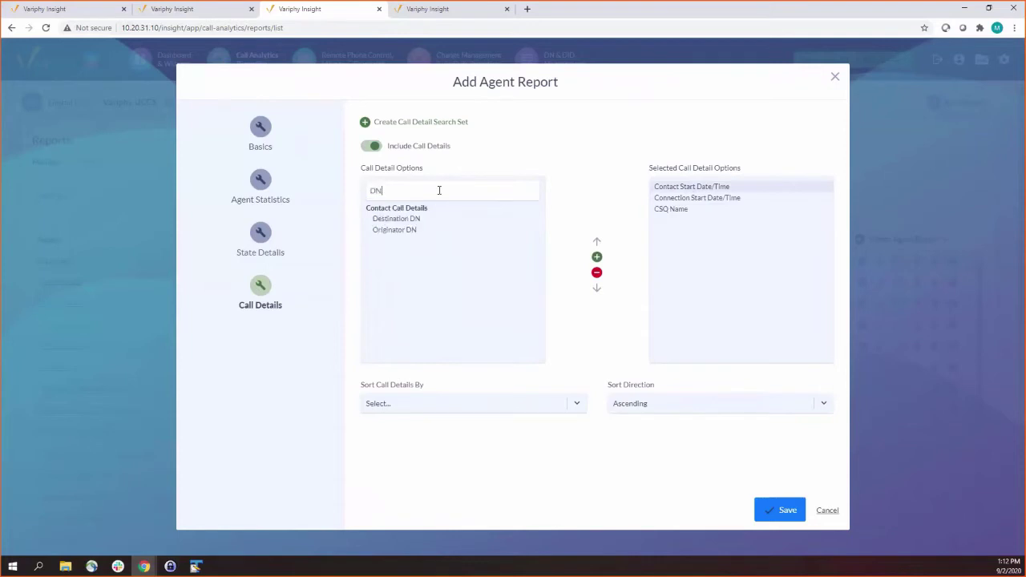
double_click(403, 231)
Add Queue Time, Talk Time, Ring Time and Hold Time to the call details, placing Ring Time above Talk Time
double_click(469, 184)
type("Time")
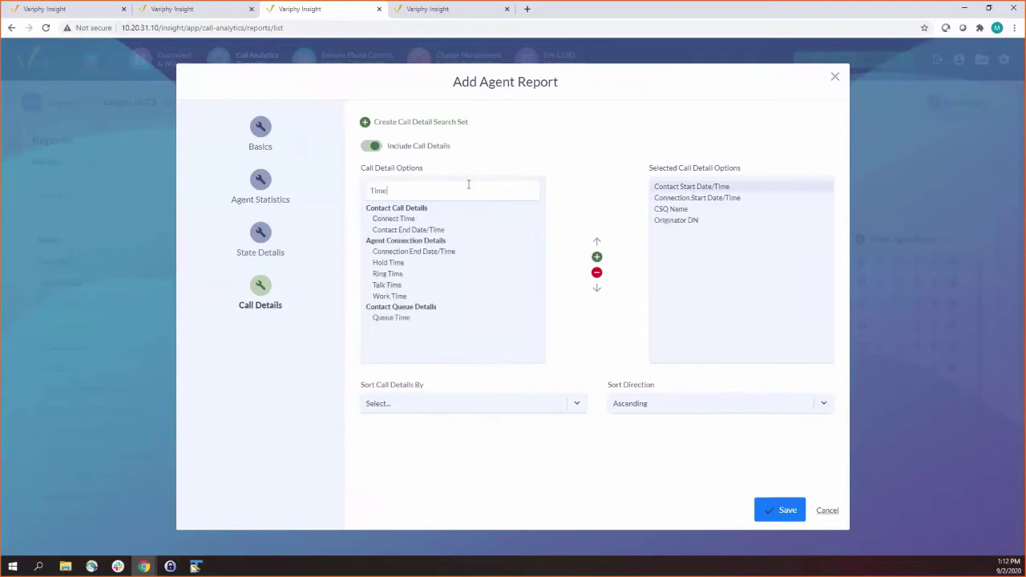
double_click(399, 319)
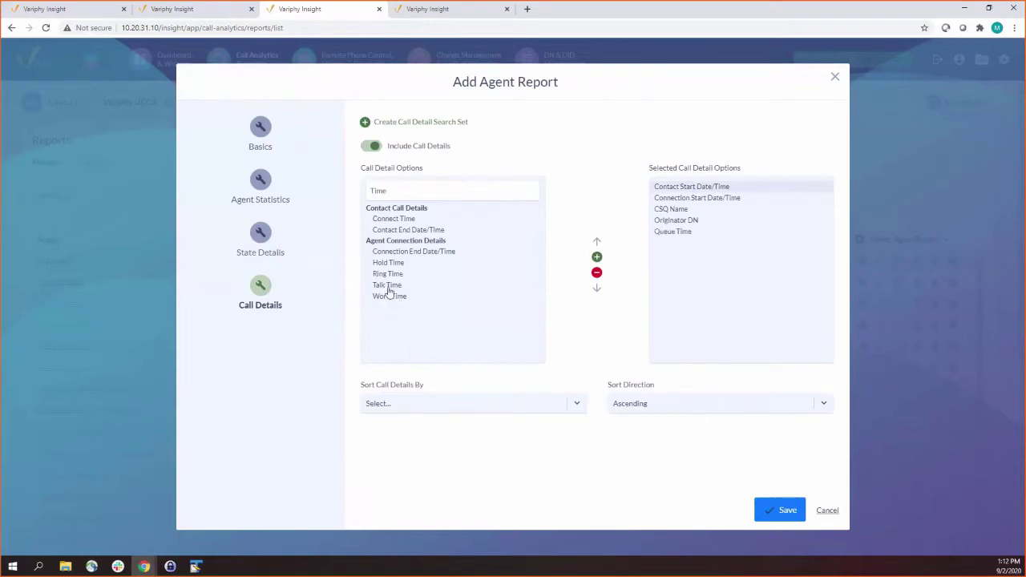
double_click(389, 285)
double_click(391, 274)
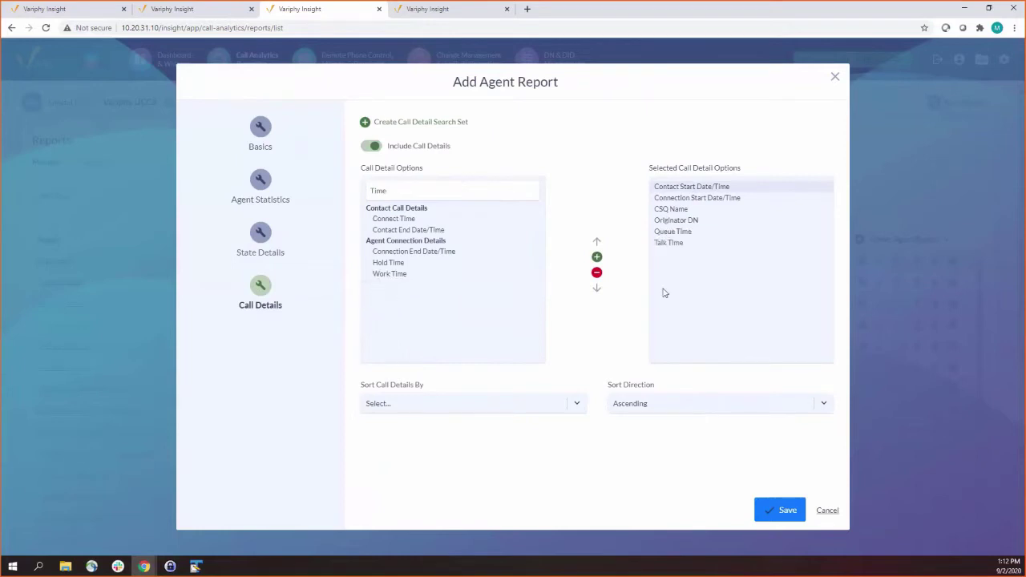
left_click(597, 240)
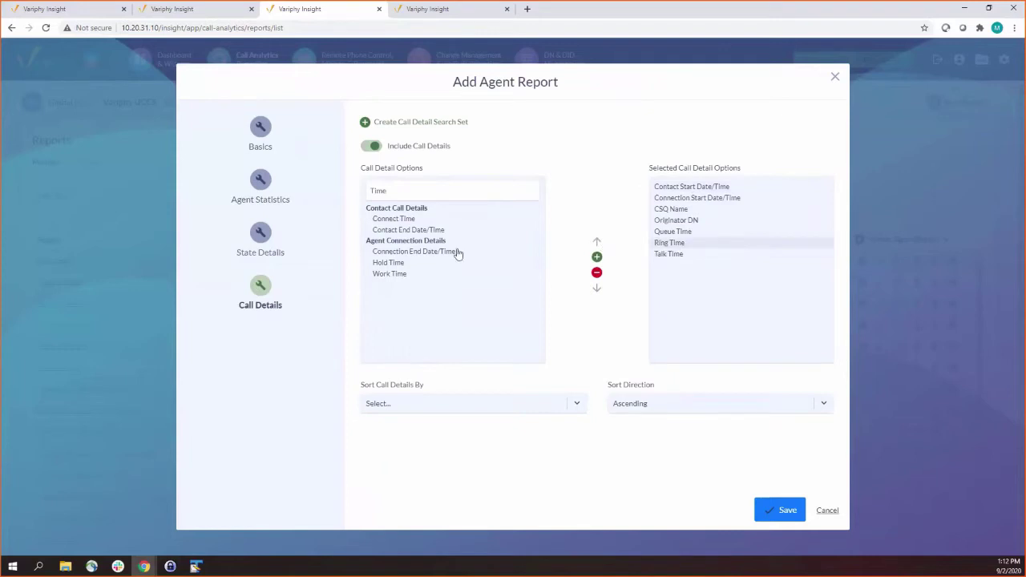
double_click(390, 265)
Filter the call detail options by W and add Call Wrapup Data to the selected options
double_click(466, 196)
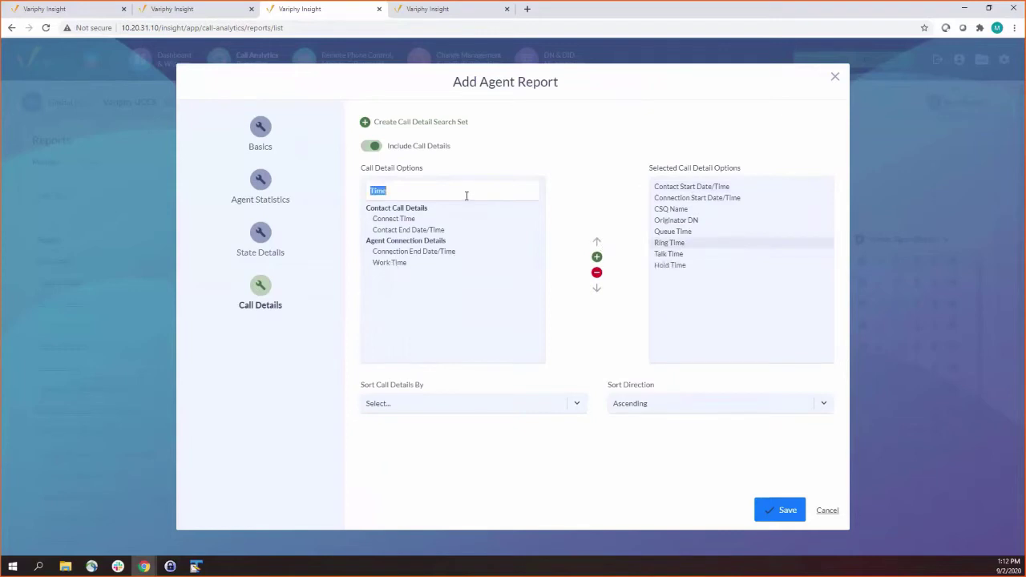
type("W")
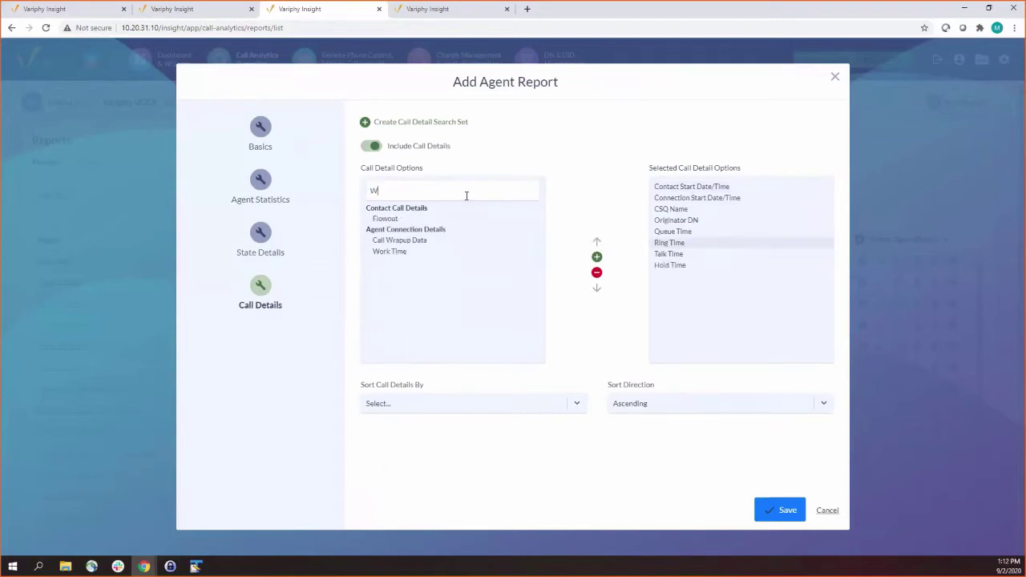
double_click(406, 240)
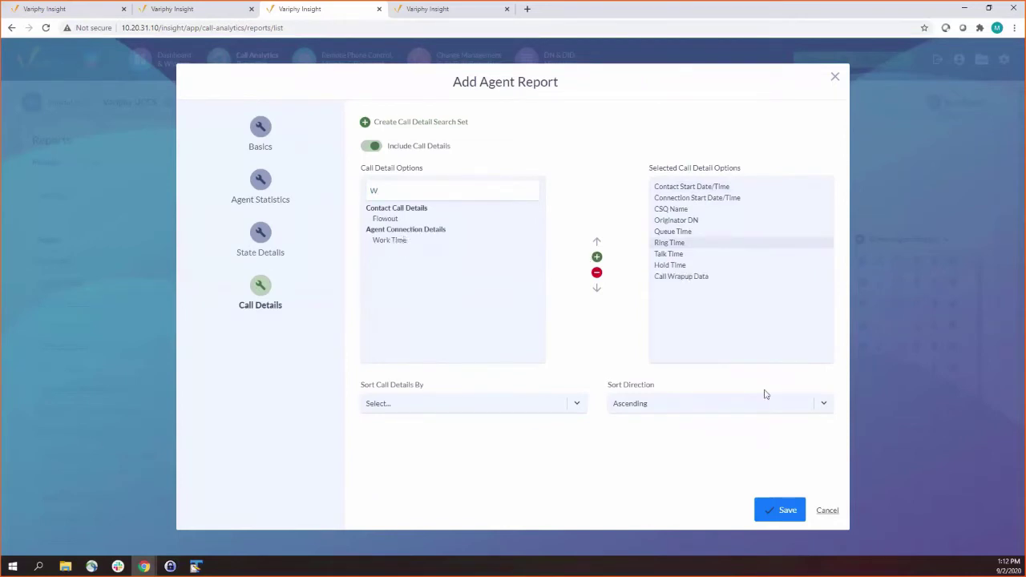
Sort the call details by Connection Start Date/Time and save the agent report
left_click(501, 405)
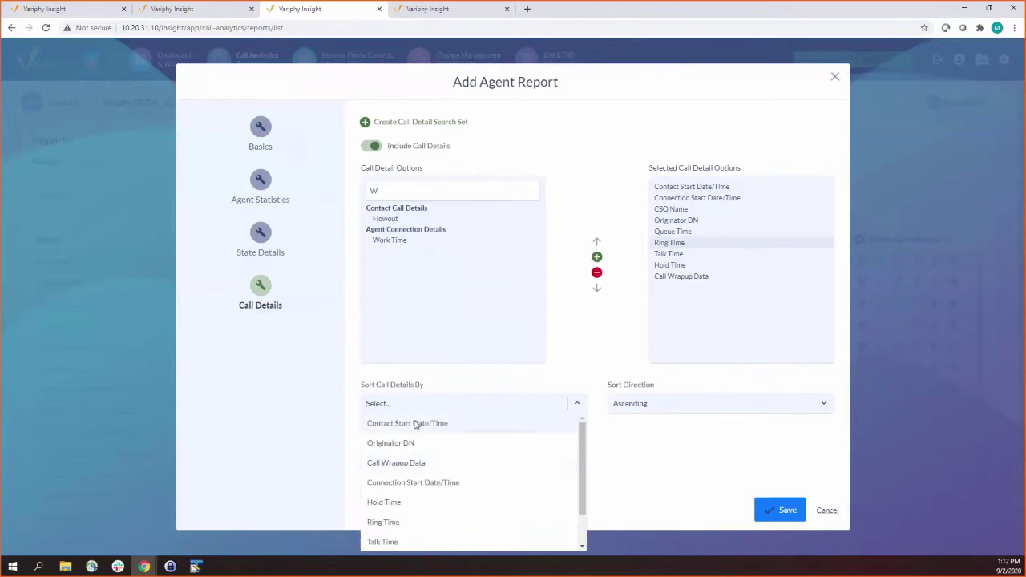
scroll(411, 498, "down", 1)
scroll(411, 493, "up", 1)
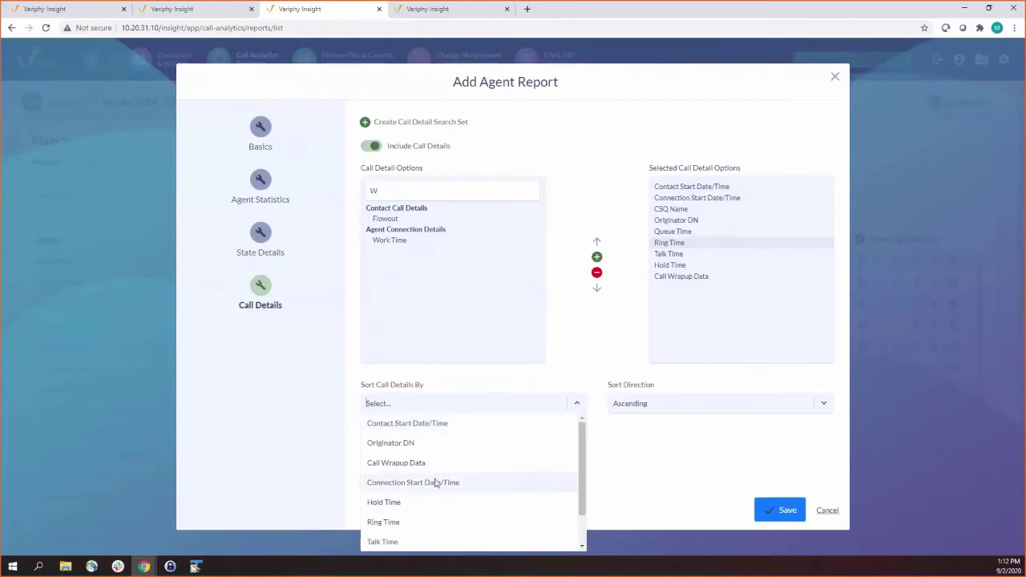
left_click(436, 483)
left_click(792, 520)
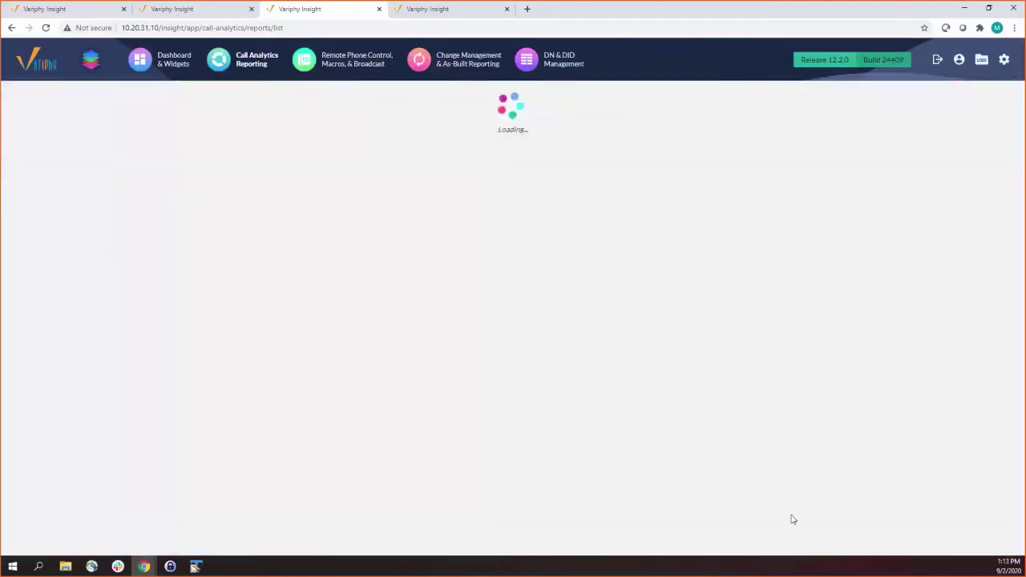
Search for my own reports and look through the list for the newly saved agent report
left_click(587, 200)
scroll(566, 371, "down", 5)
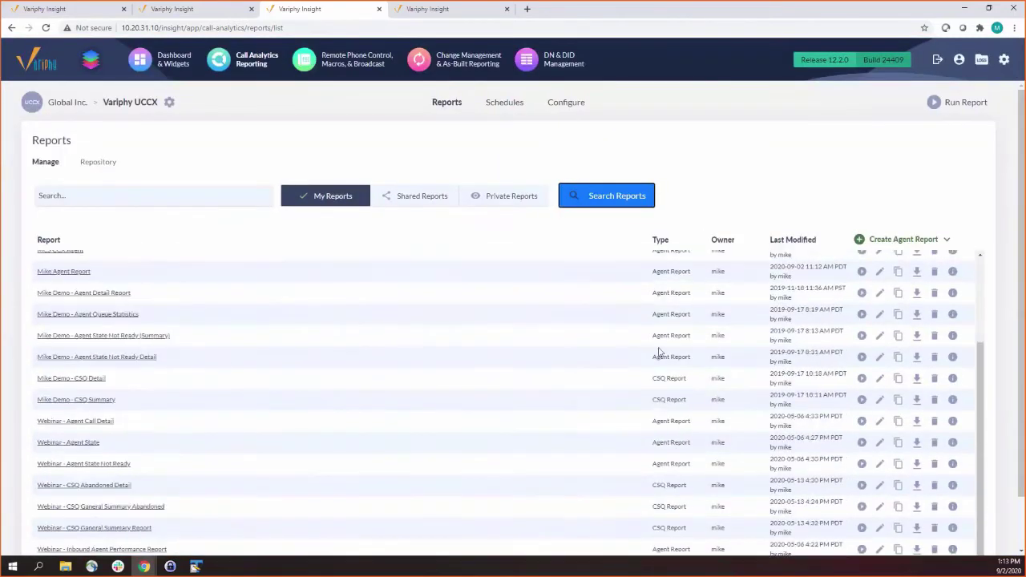
scroll(457, 366, "up", 3)
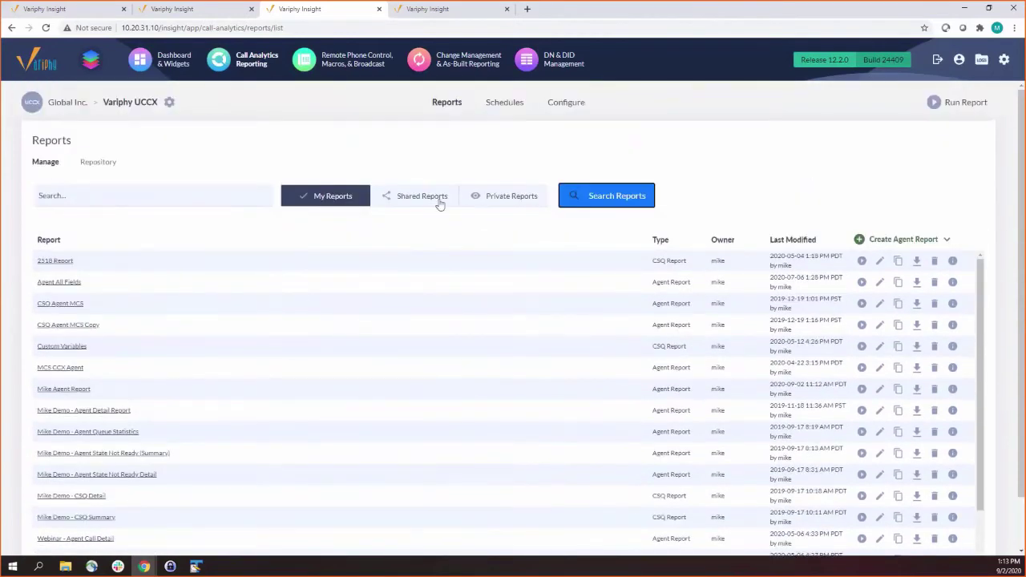
Try including shared reports in the report list, and return to listing only my own reports
left_click(439, 202)
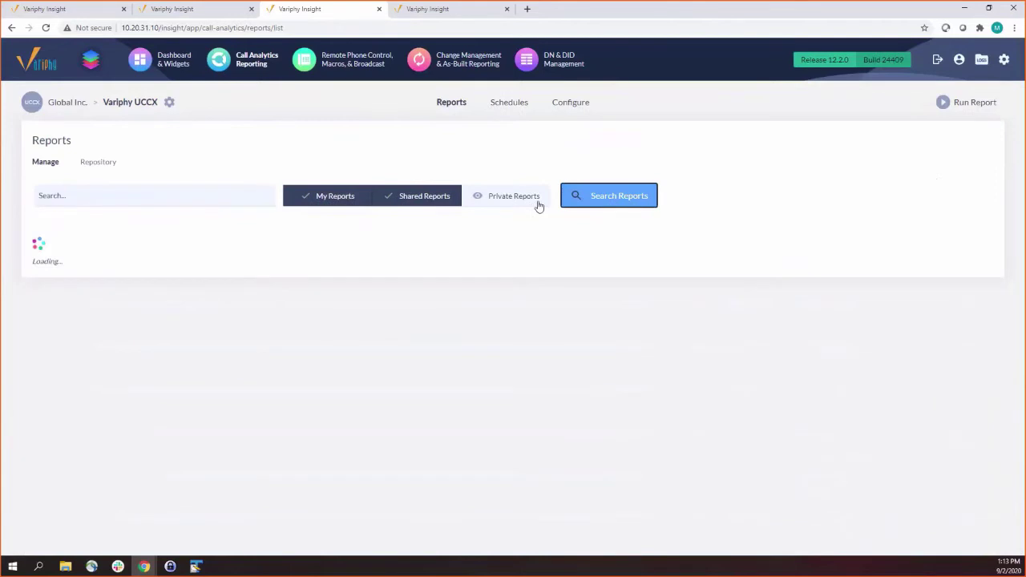
left_click(403, 196)
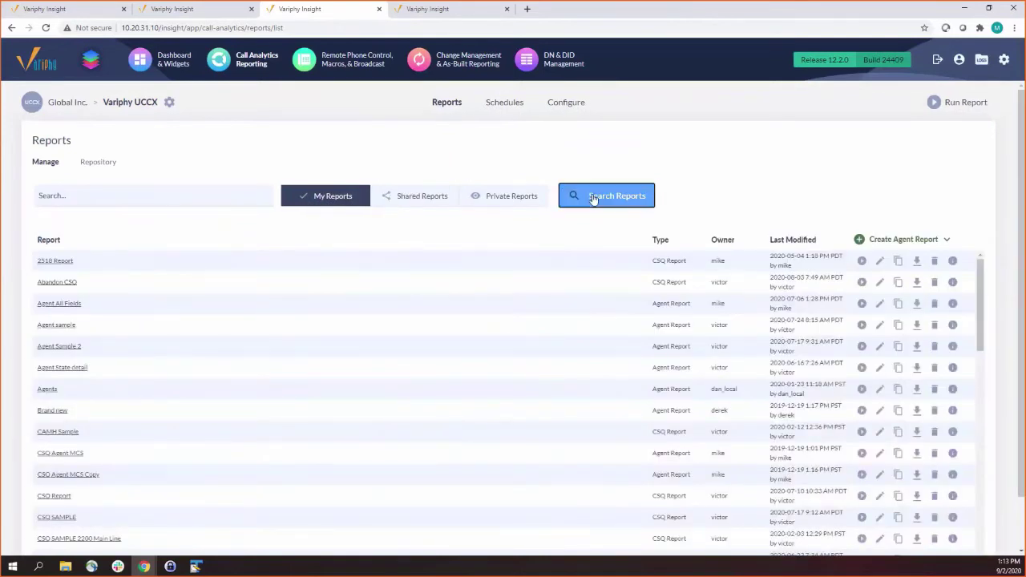
left_click(591, 196)
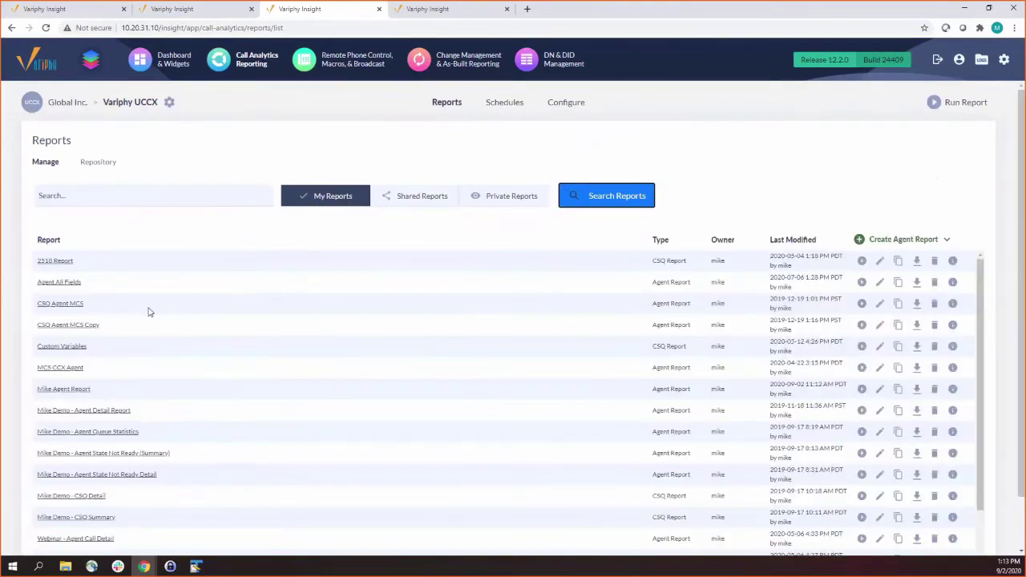
Start a run of the newly saved agent report and set its date/time range to Current Week
scroll(148, 313, "down", 3)
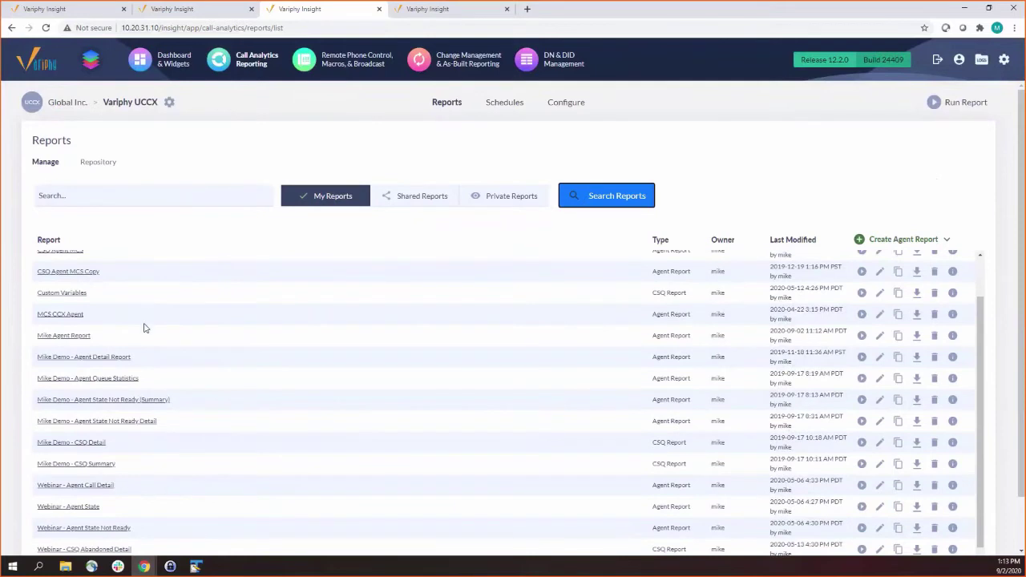
left_click(863, 336)
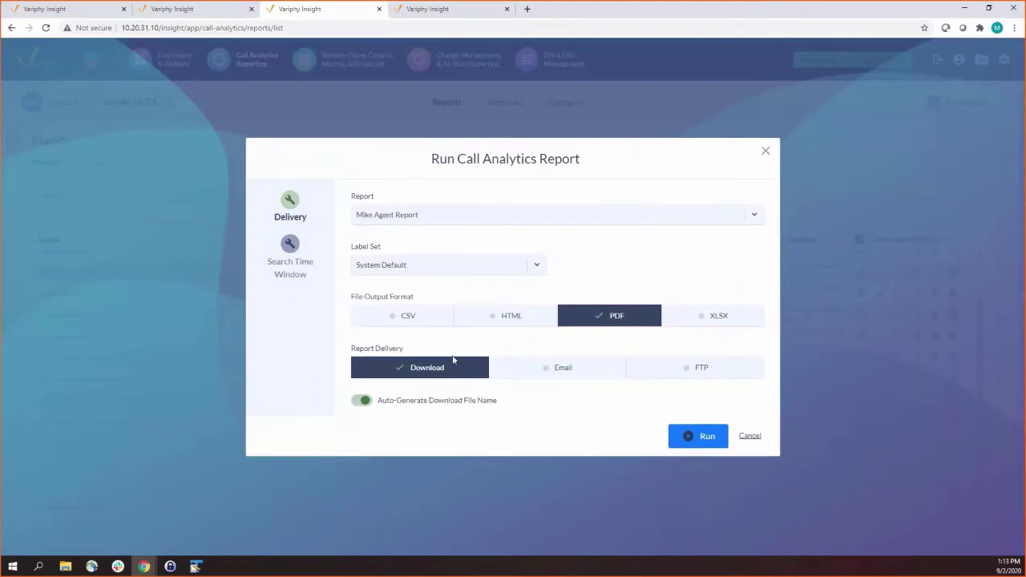
left_click(290, 244)
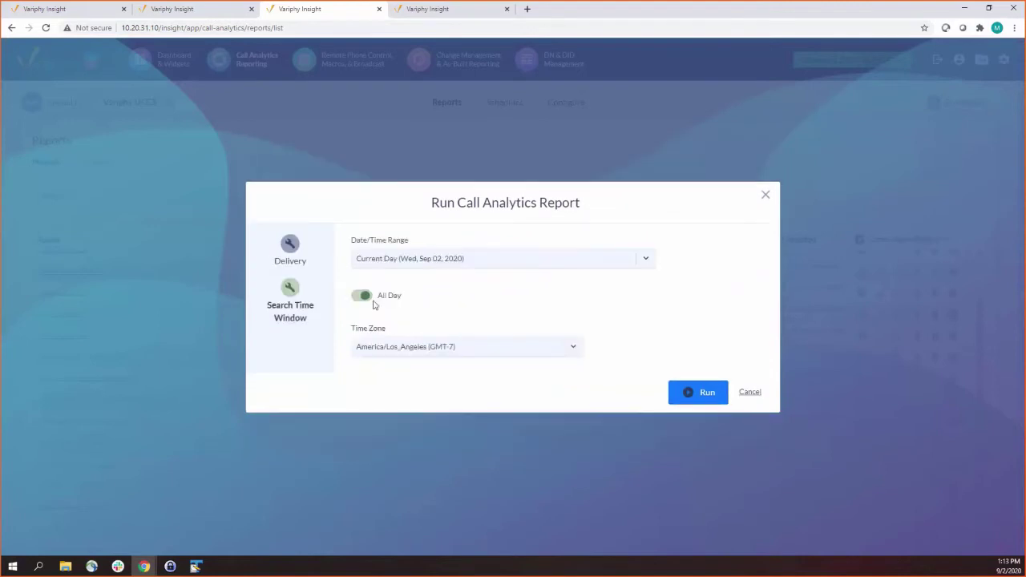
left_click(403, 266)
type("current")
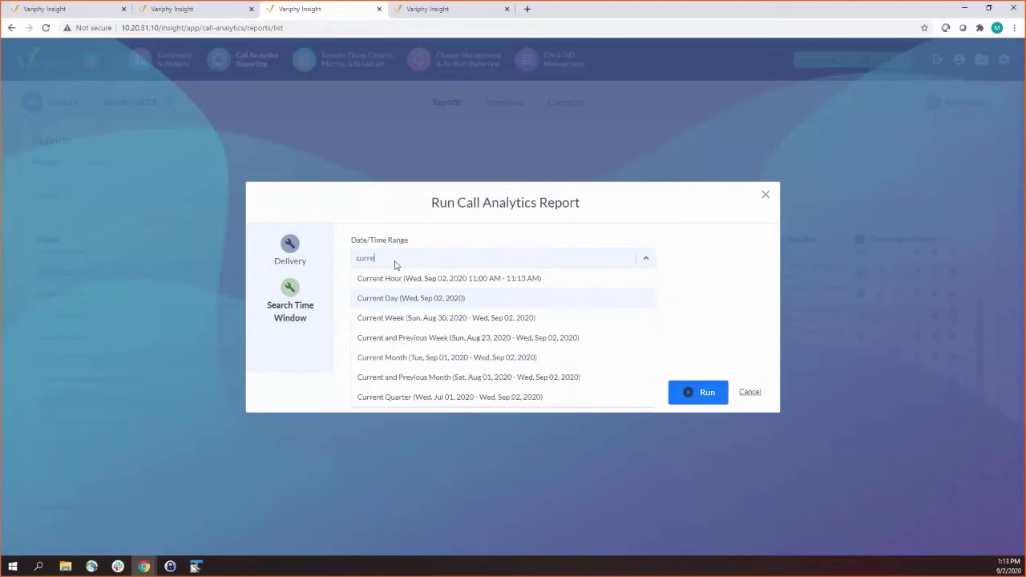
left_click(403, 317)
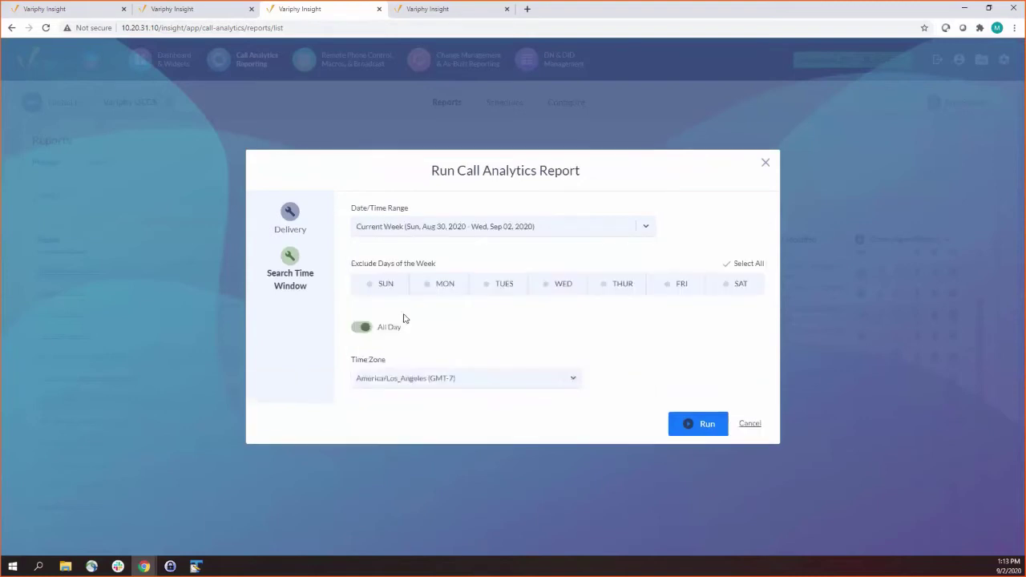
Turn off All Day, include only 10:00 AM to 7:59 PM in the search window, and run the report
left_click(363, 328)
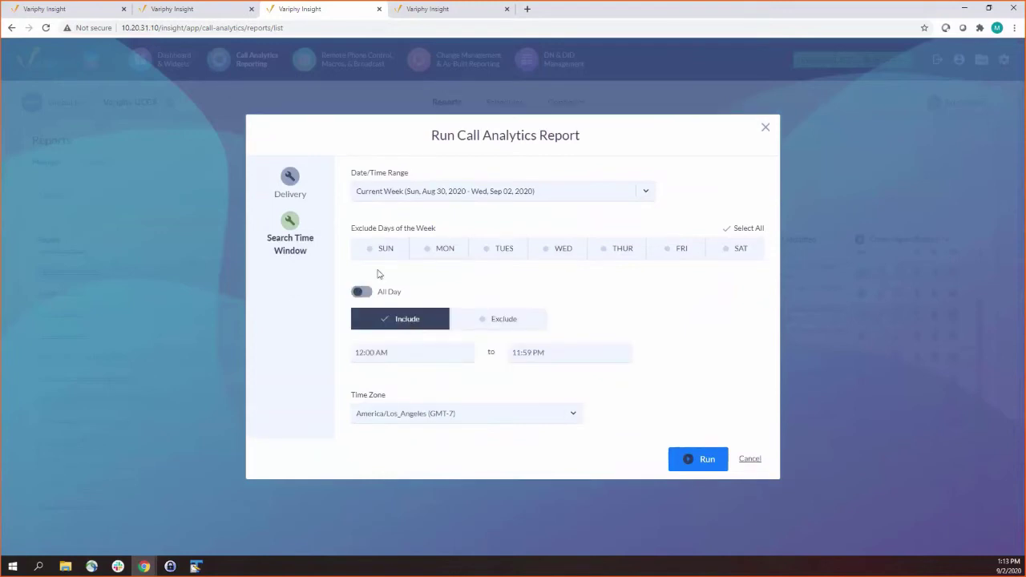
left_click(393, 360)
type("10")
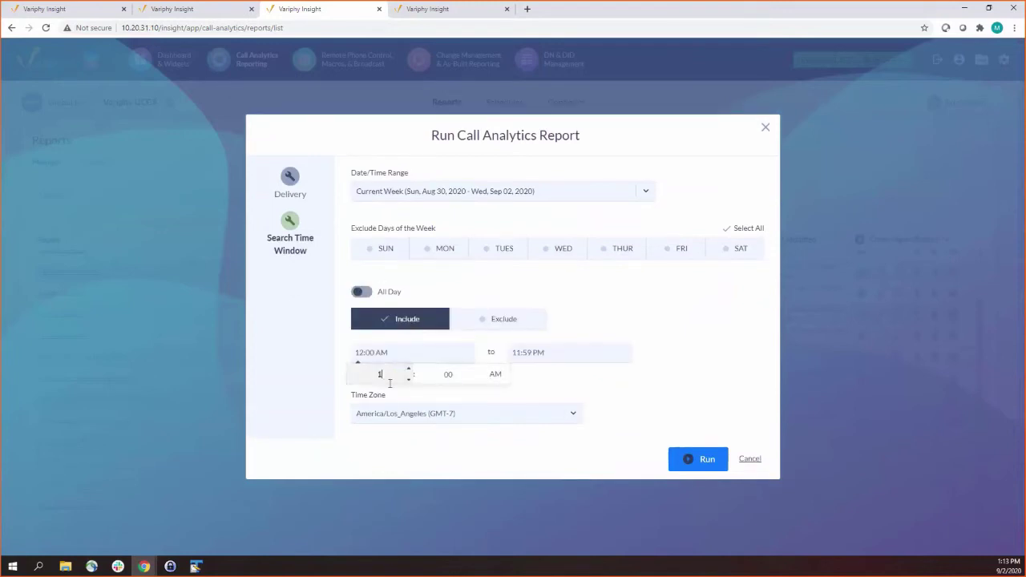
left_click(562, 353)
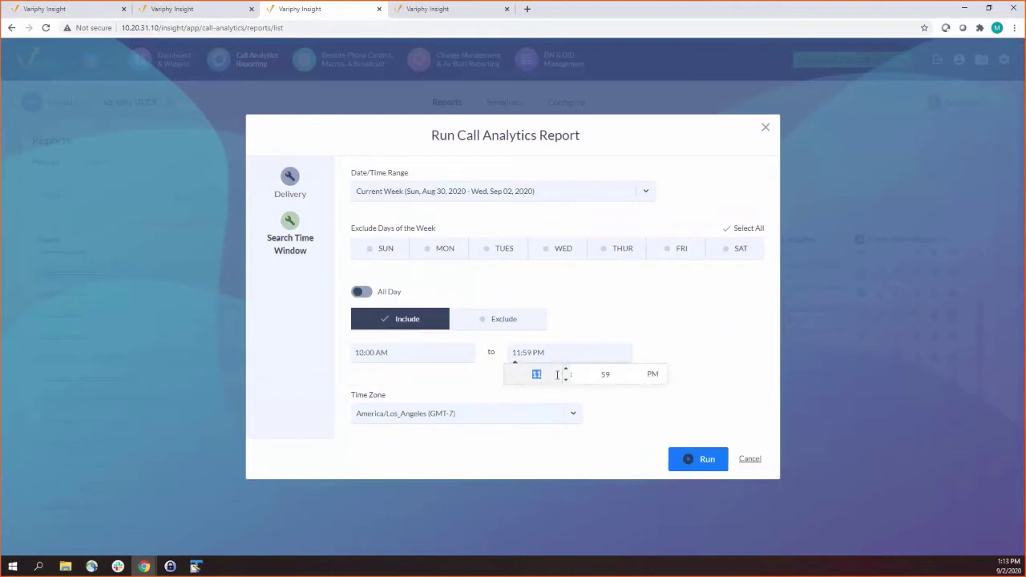
type("7")
left_click(692, 339)
left_click(698, 463)
left_click(475, 419)
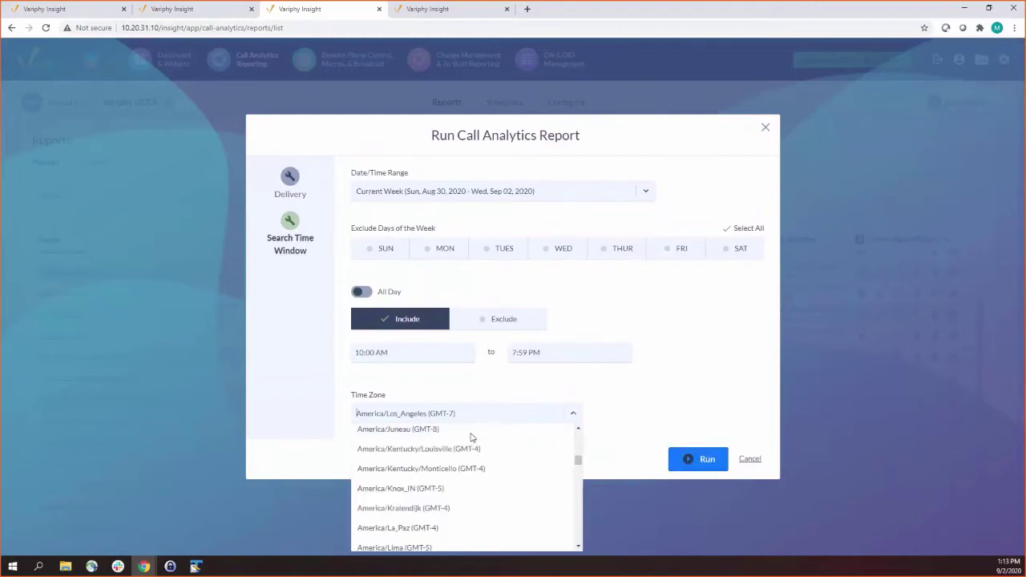
left_click(688, 458)
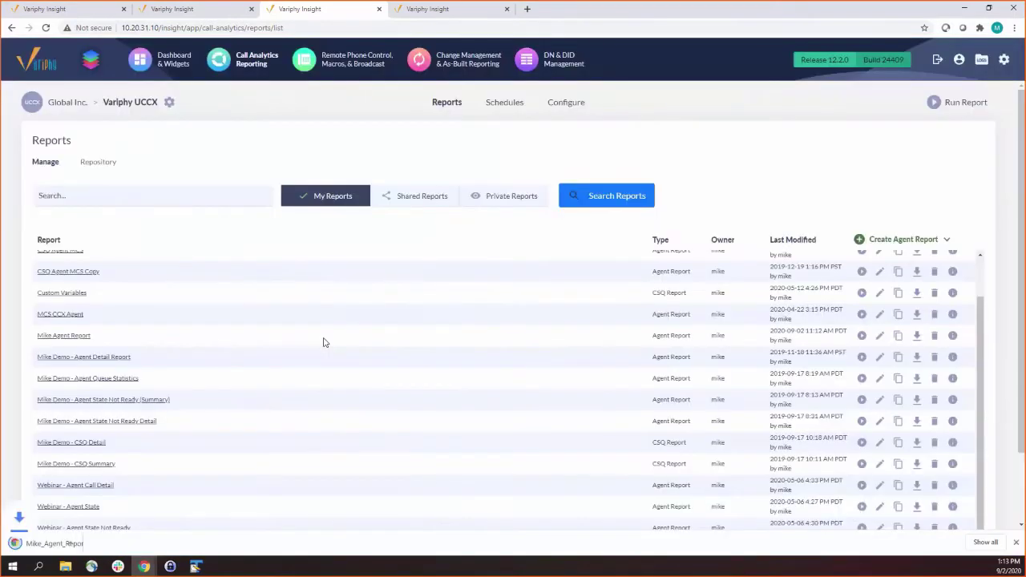
Open the downloaded PDF report and examine its Summary Stats Table and hourly Time Period Stats Table
left_click(48, 543)
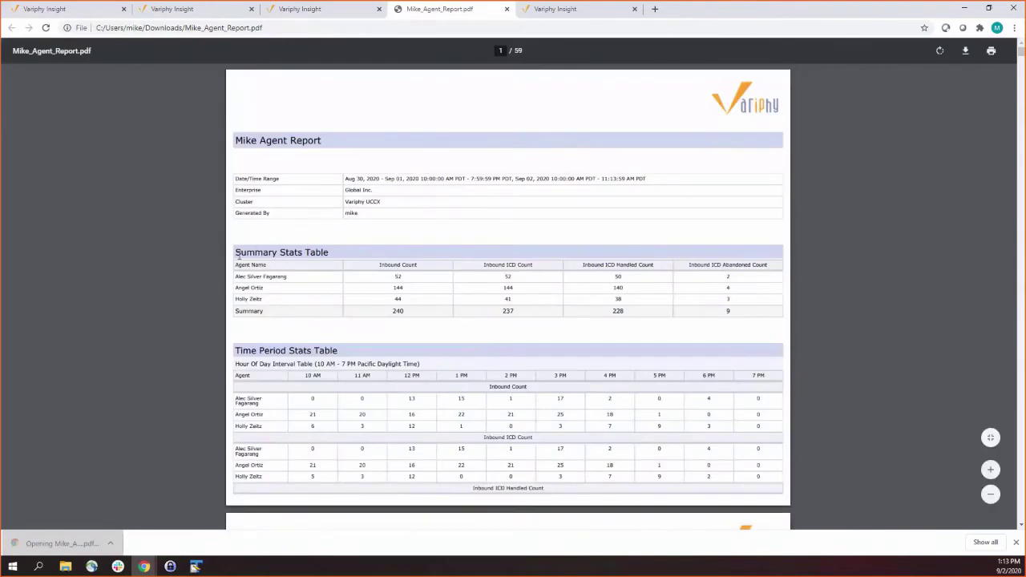
left_click_drag(237, 254, 302, 257)
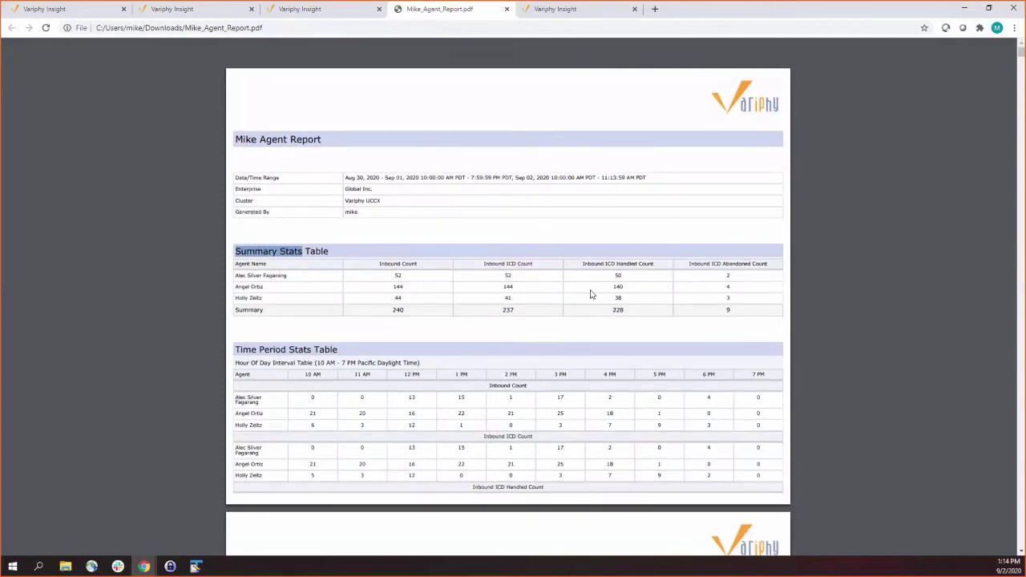
scroll(382, 208, "down", 2)
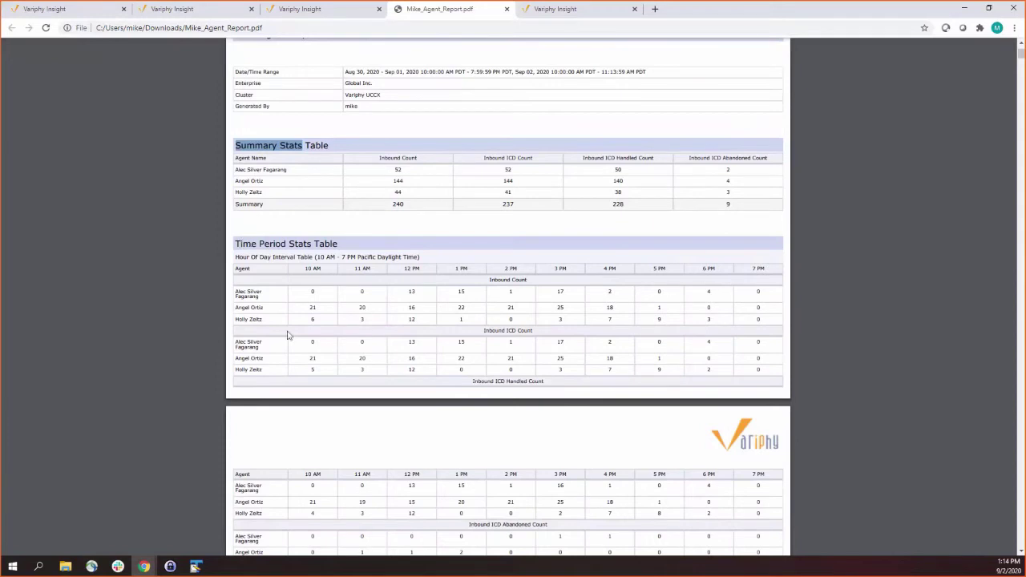
left_click_drag(242, 298, 248, 319)
left_click(336, 300)
left_click_drag(313, 268, 321, 271)
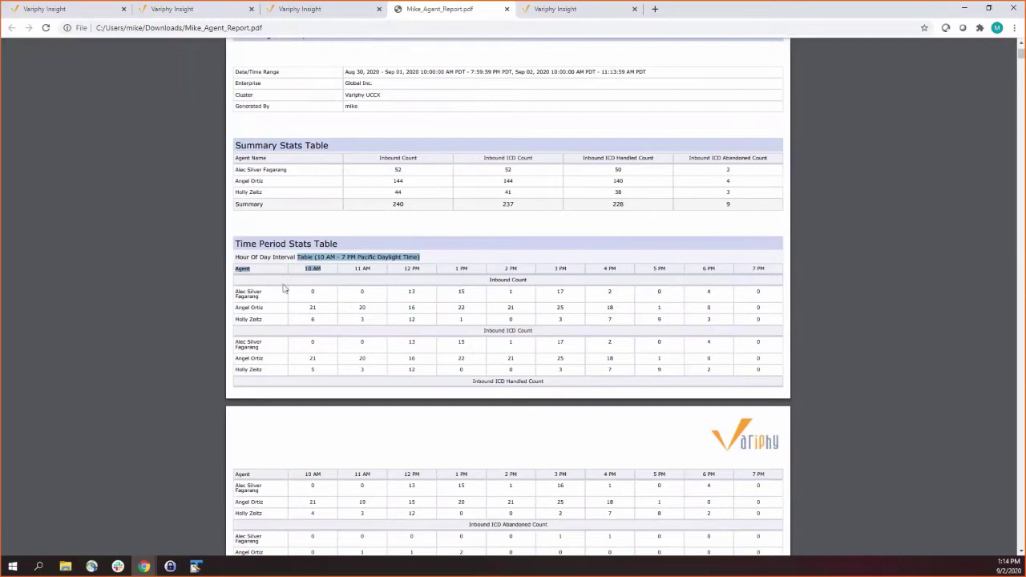
left_click(507, 284)
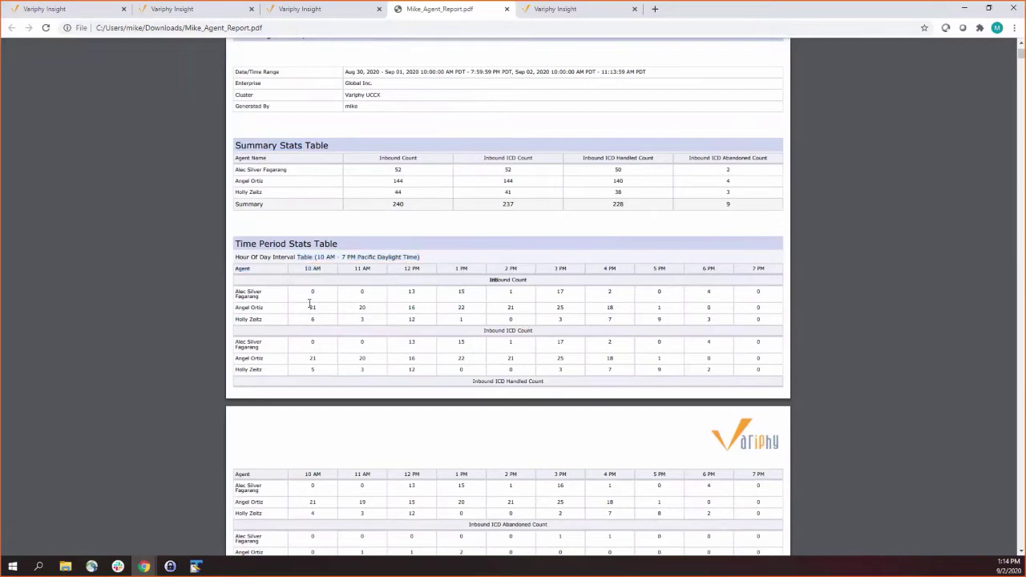
scroll(499, 337, "down", 3)
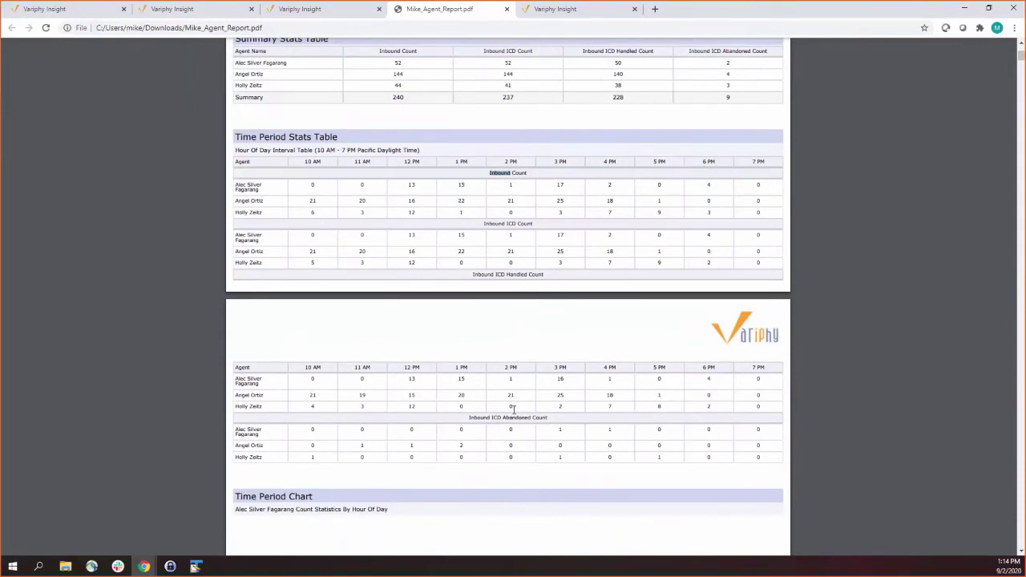
Examine the Time Period Chart section, comparing each agent's inbound count statistics by hour of day
scroll(499, 385, "down", 9)
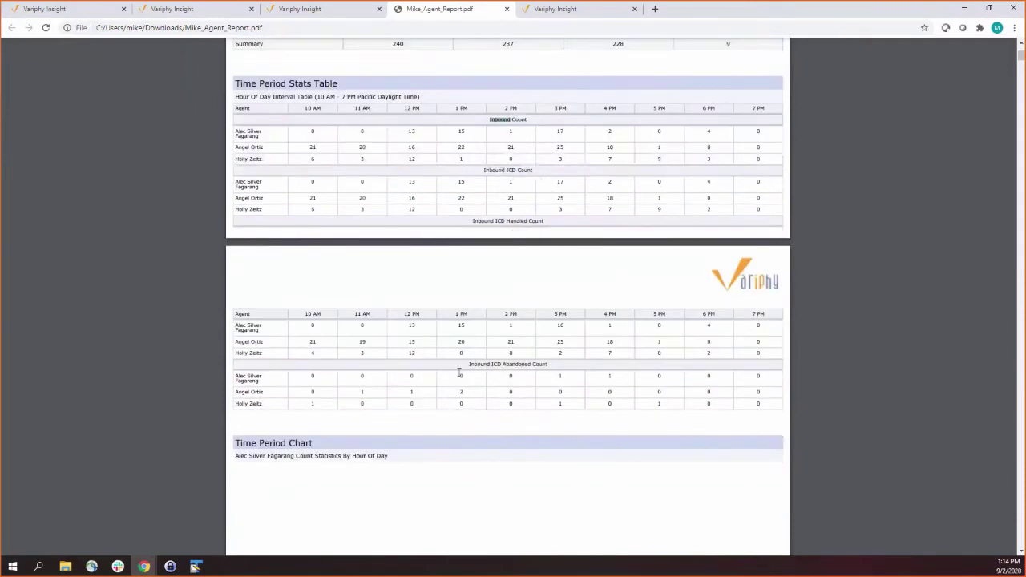
scroll(521, 386, "down", 5)
scroll(553, 380, "up", 6)
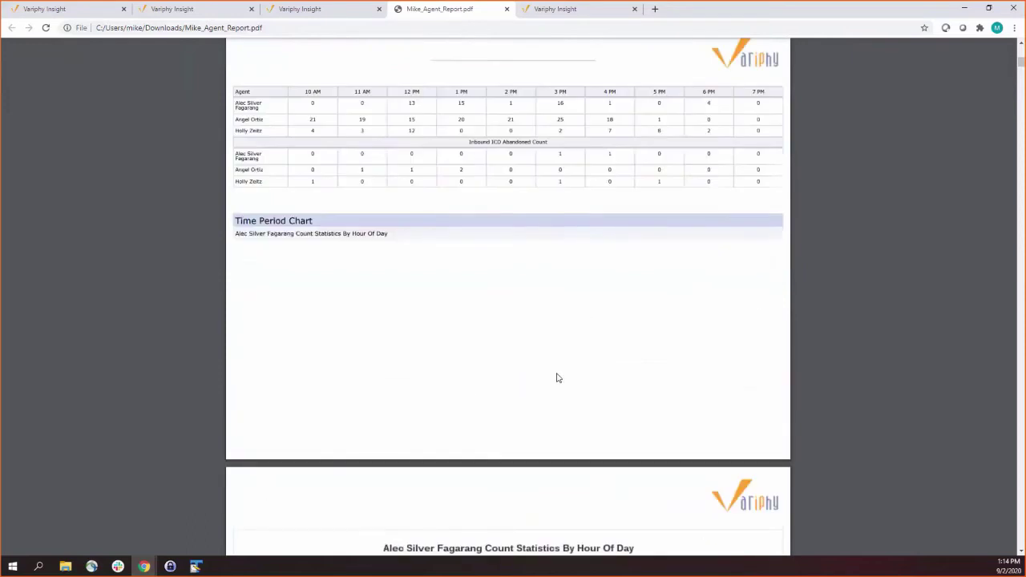
scroll(569, 355, "down", 1)
scroll(600, 334, "down", 5)
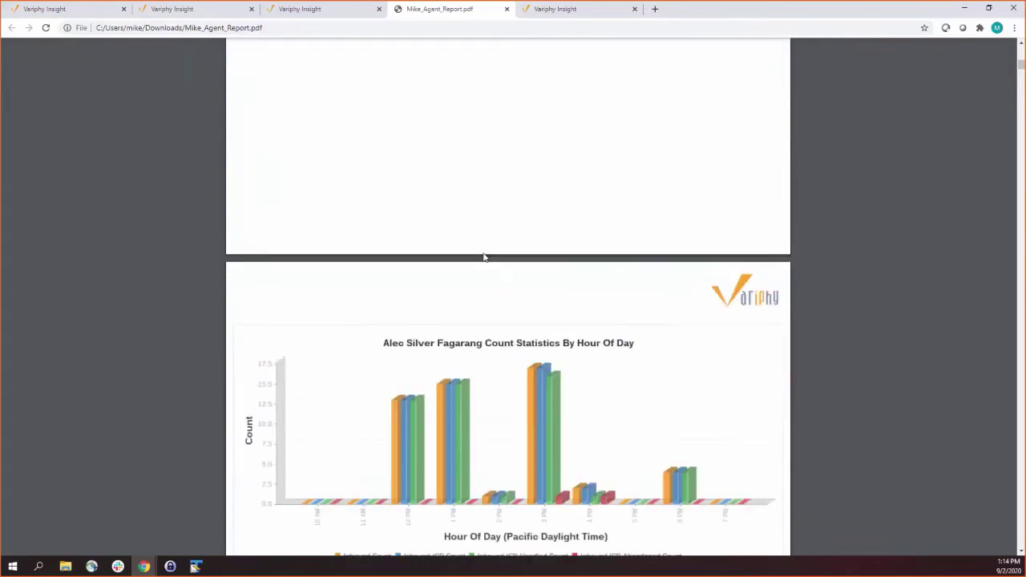
scroll(506, 465, "down", 5)
scroll(462, 295, "up", 3)
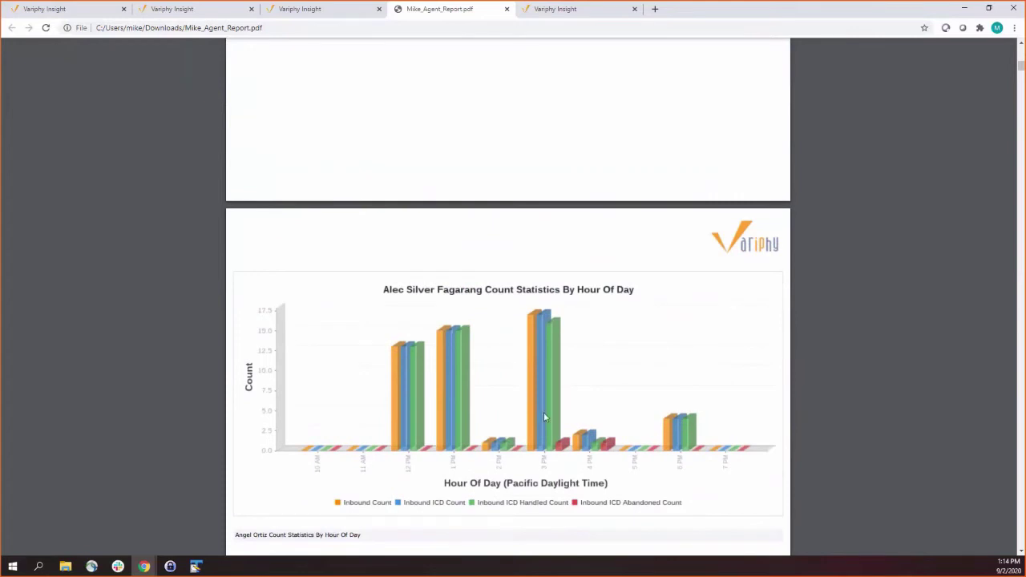
scroll(481, 320, "down", 3)
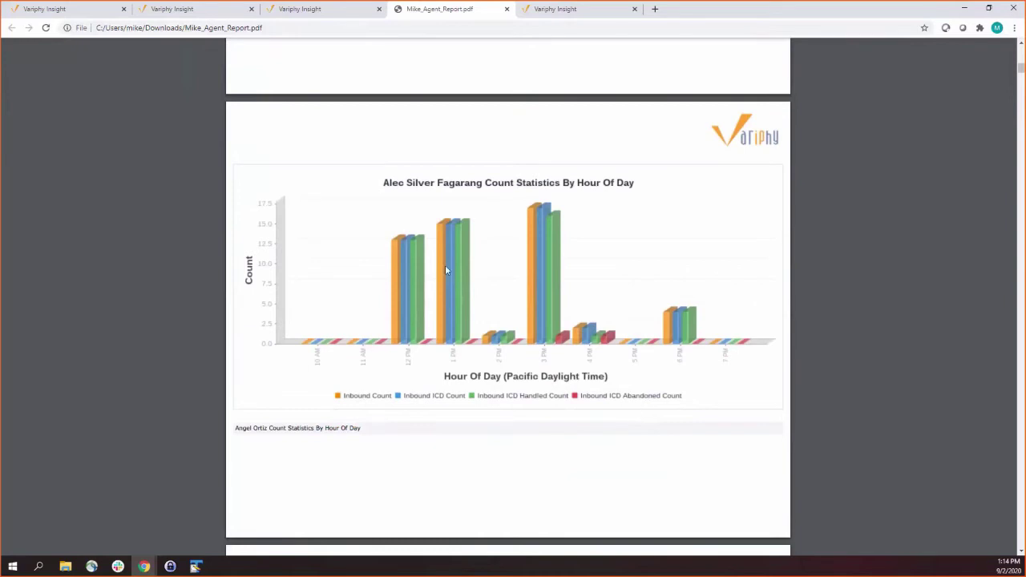
scroll(632, 337, "down", 3)
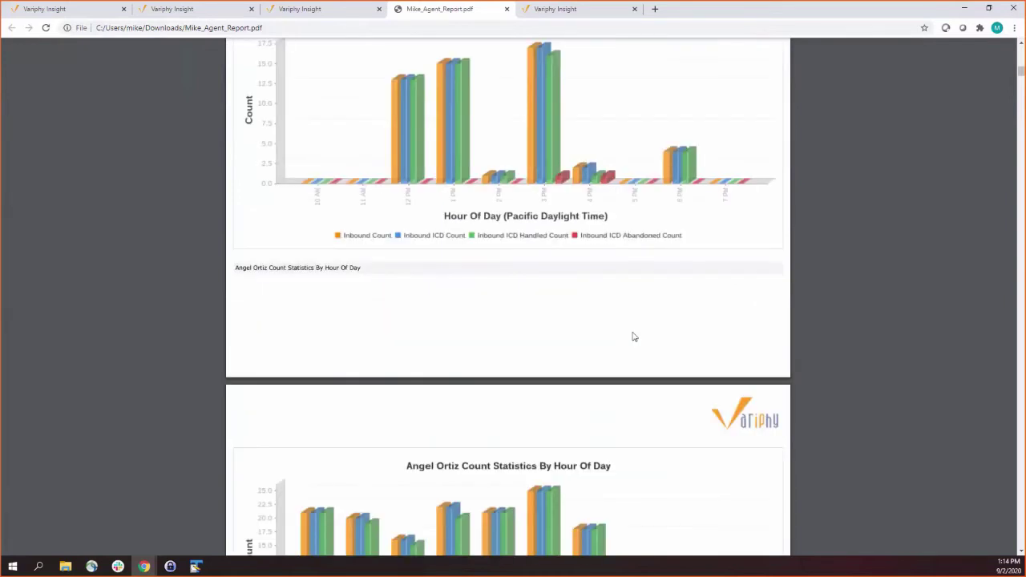
scroll(272, 184, "up", 2)
scroll(301, 214, "up", 2)
scroll(419, 348, "down", 5)
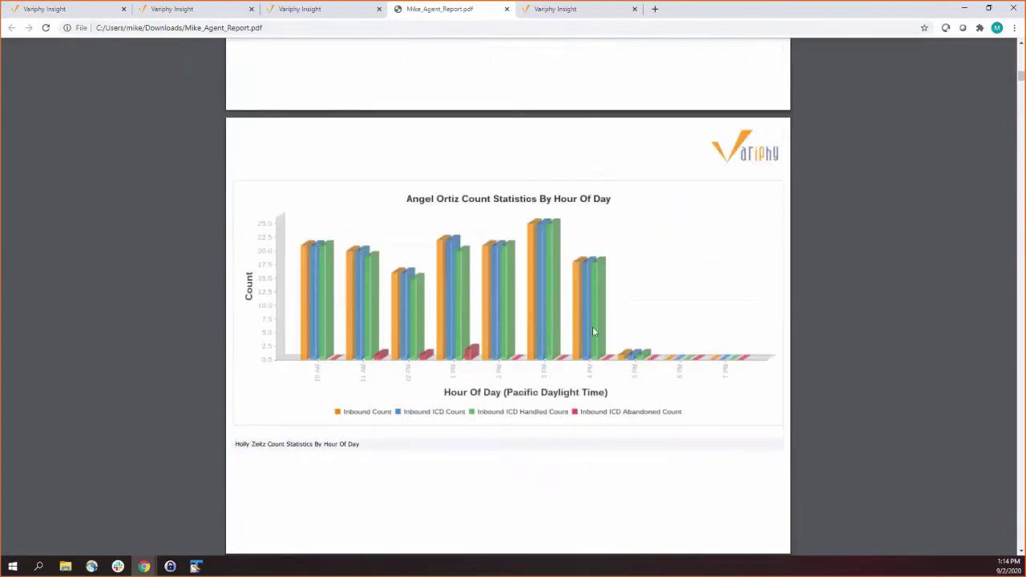
scroll(591, 335, "down", 4)
scroll(469, 405, "down", 6)
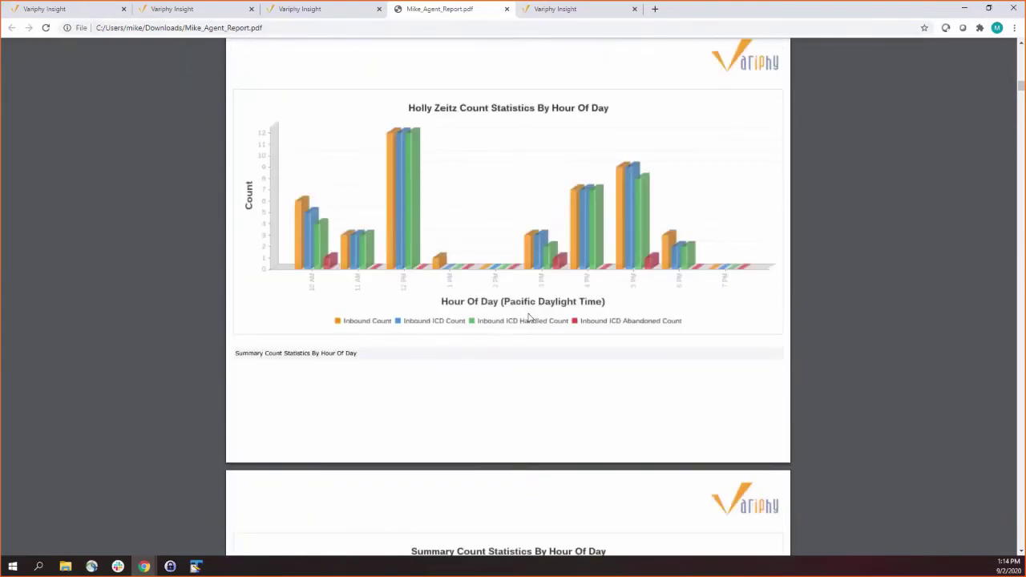
Examine the Summary Count Statistics chart and the State Details table's agent names, extensions and event durations
scroll(328, 305, "down", 1)
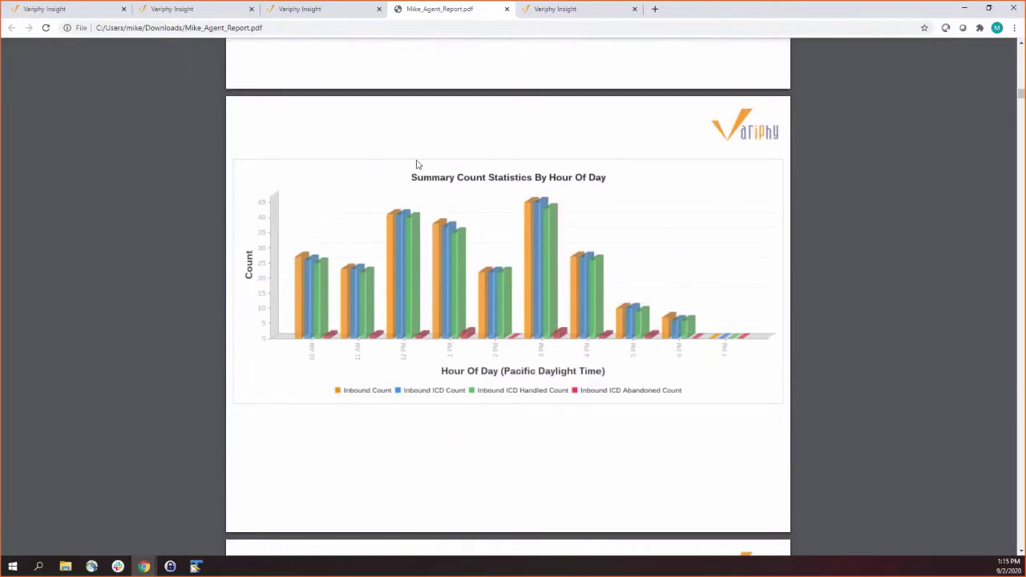
scroll(652, 265, "down", 4)
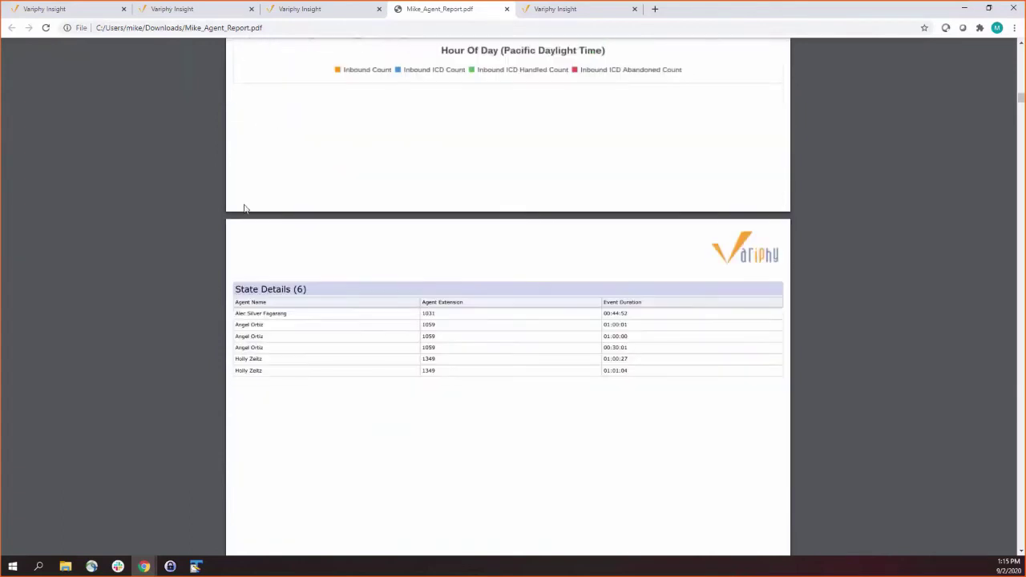
scroll(348, 237, "down", 1)
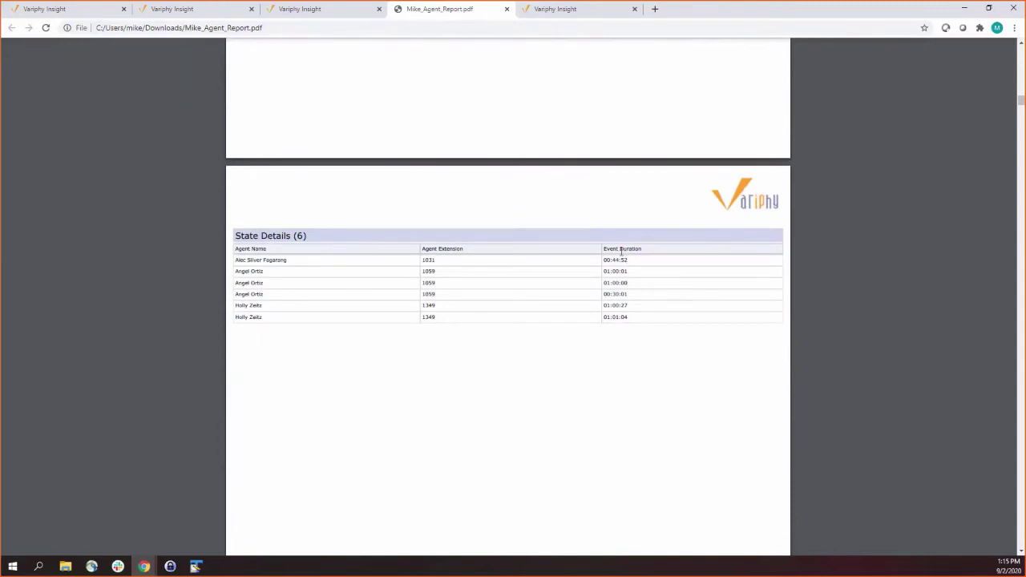
double_click(239, 261)
left_click_drag(256, 260, 274, 275)
left_click_drag(432, 263, 499, 291)
left_click(629, 262)
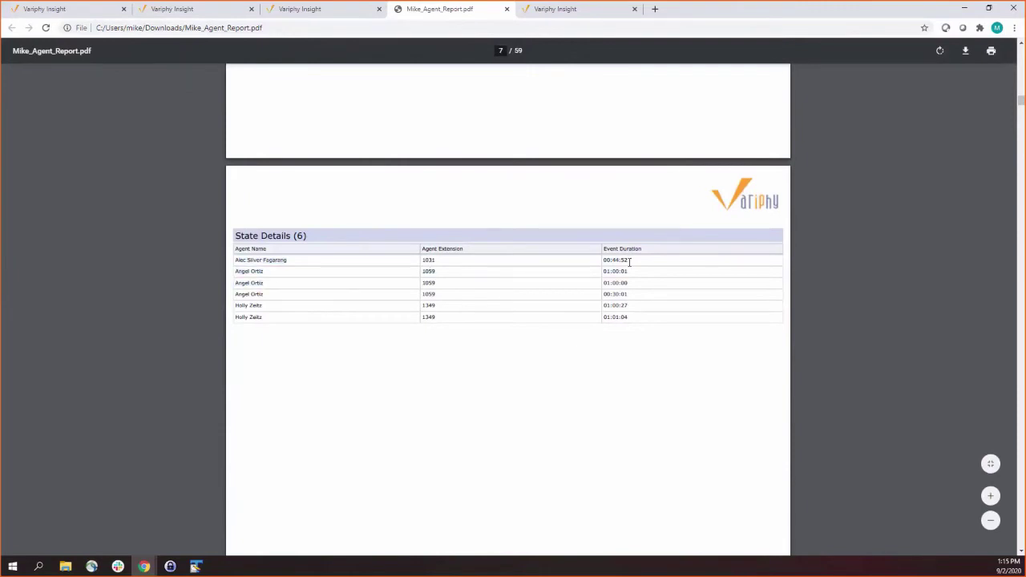
left_click_drag(605, 255, 653, 321)
left_click(653, 320)
Examine the Call Details section, including its queue, ring, talk and hold time columns, and close the PDF report
scroll(655, 360, "down", 7)
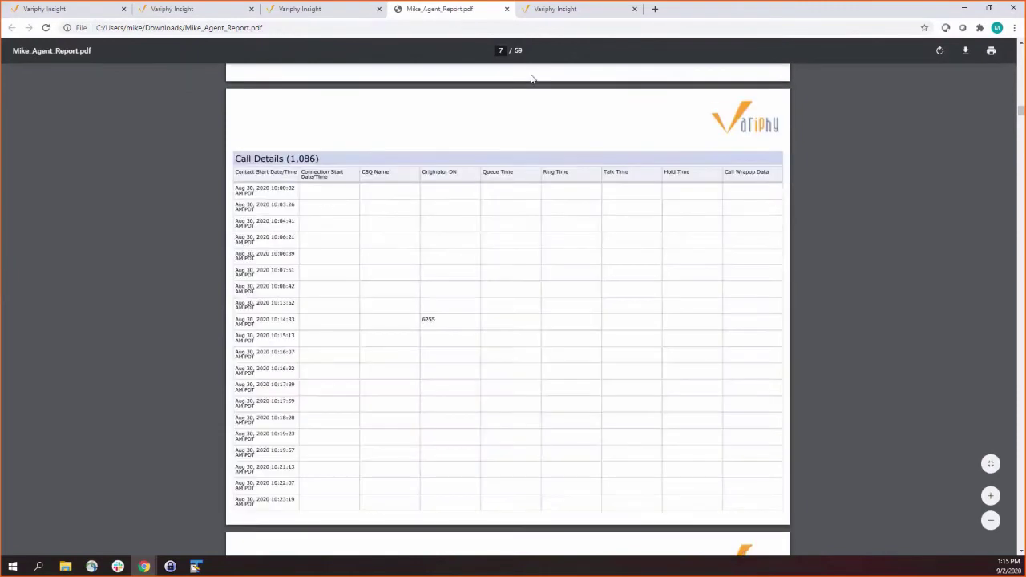
scroll(447, 236, "down", 4)
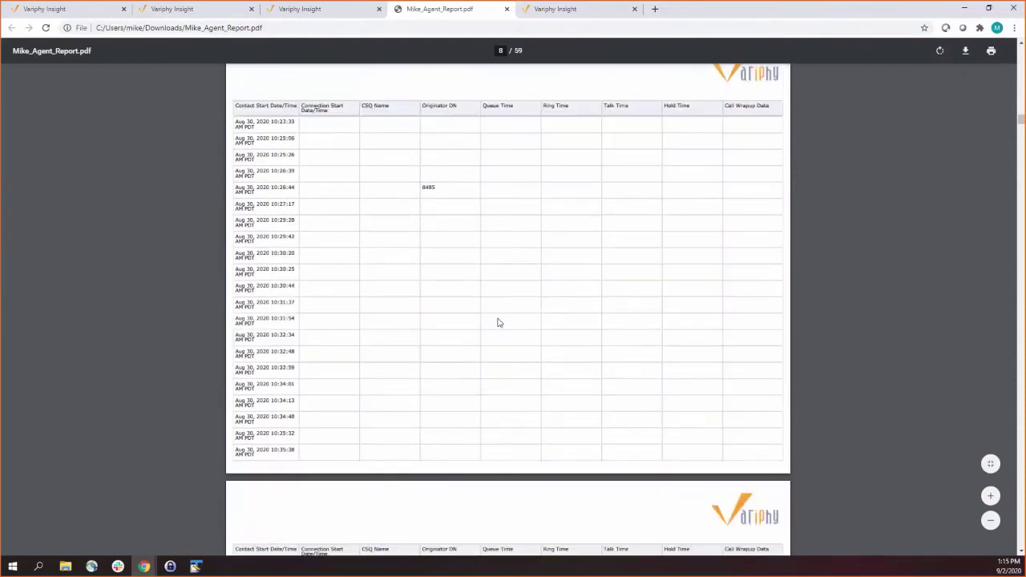
scroll(510, 332, "down", 20)
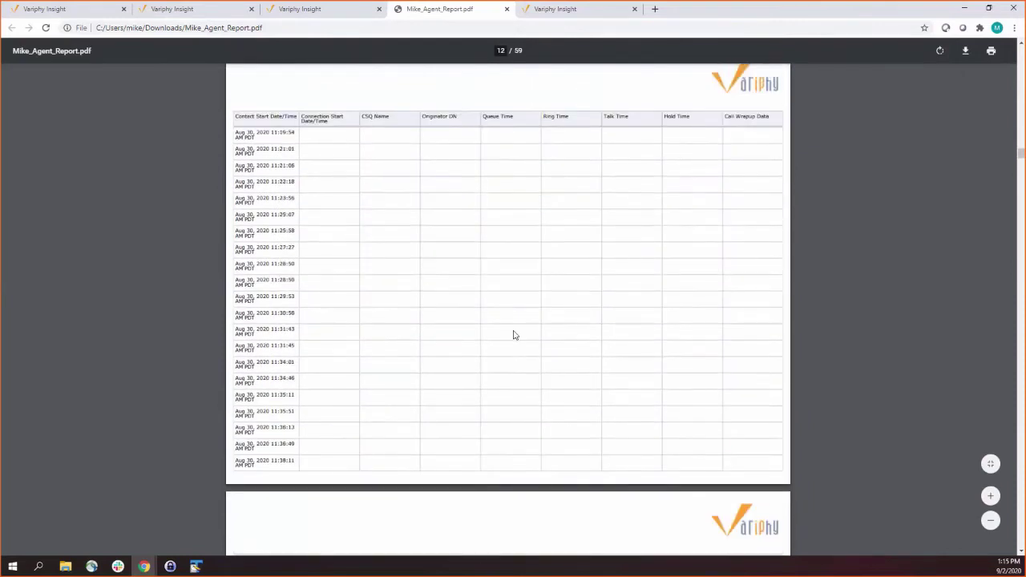
scroll(532, 349, "down", 10)
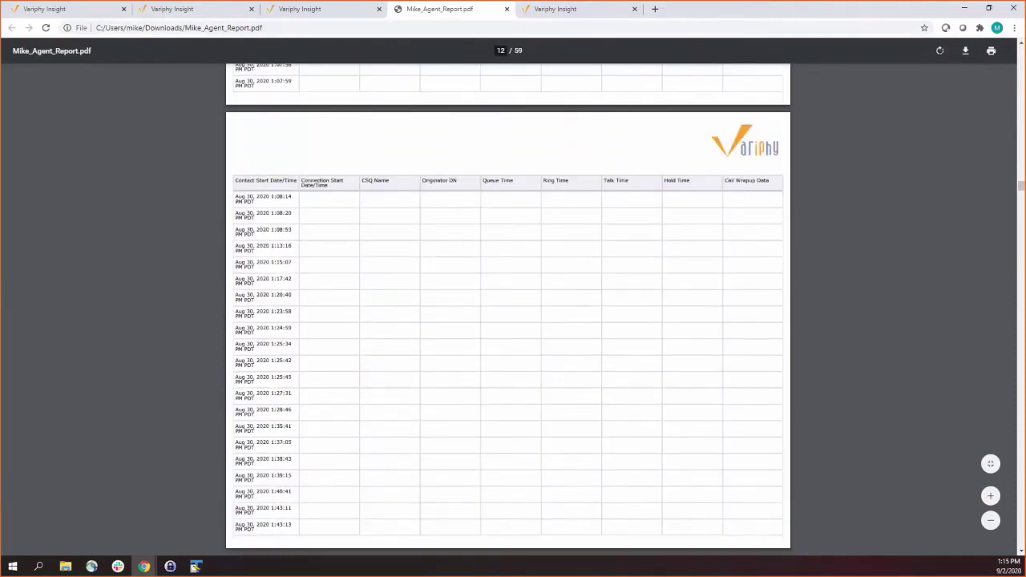
scroll(1012, 187, "down", 20)
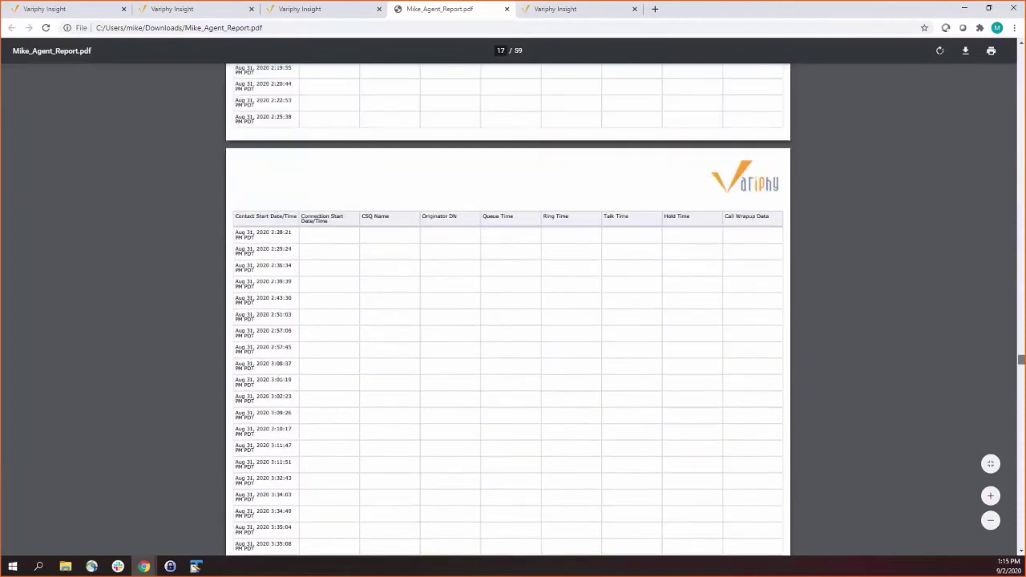
scroll(360, 203, "down", 20)
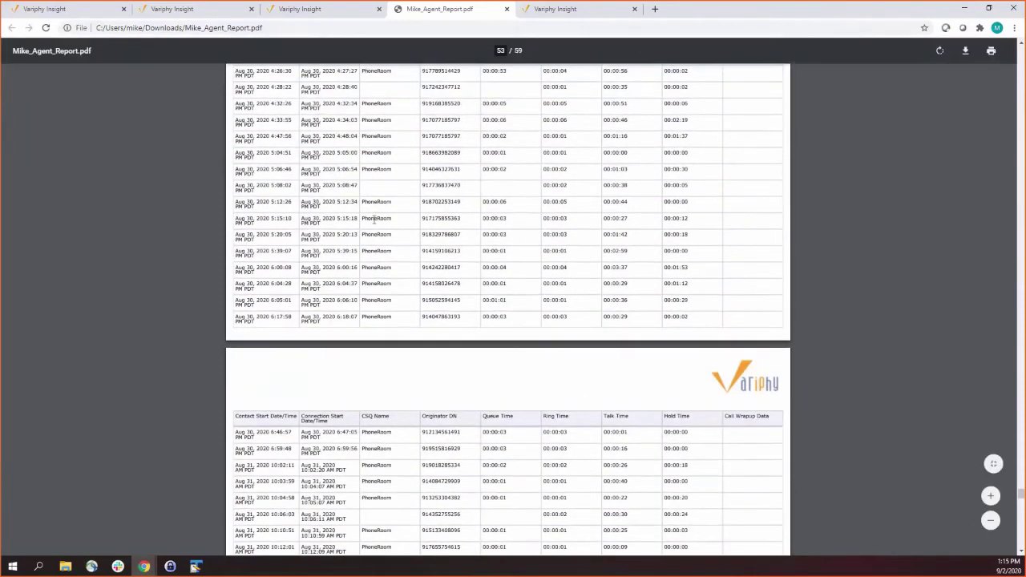
scroll(360, 203, "up", 10)
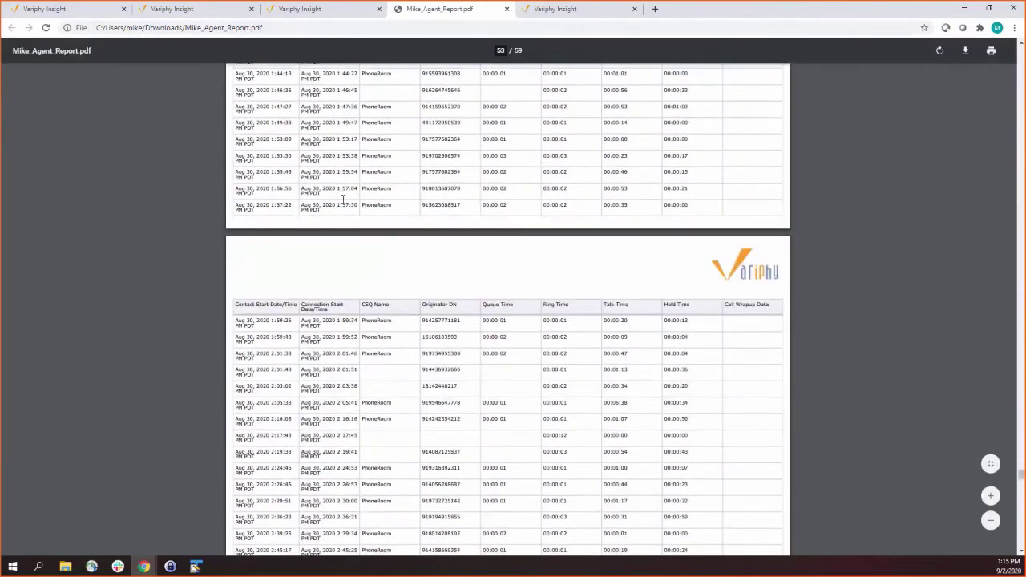
scroll(374, 276, "up", 3)
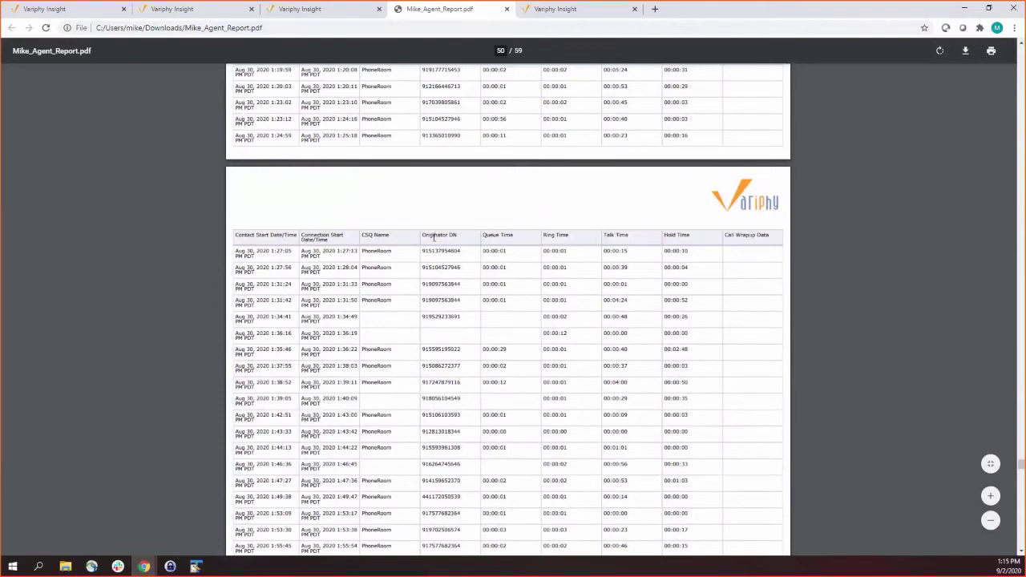
left_click_drag(484, 234, 512, 235)
left_click(550, 235)
left_click_drag(601, 234, 630, 235)
left_click(666, 248)
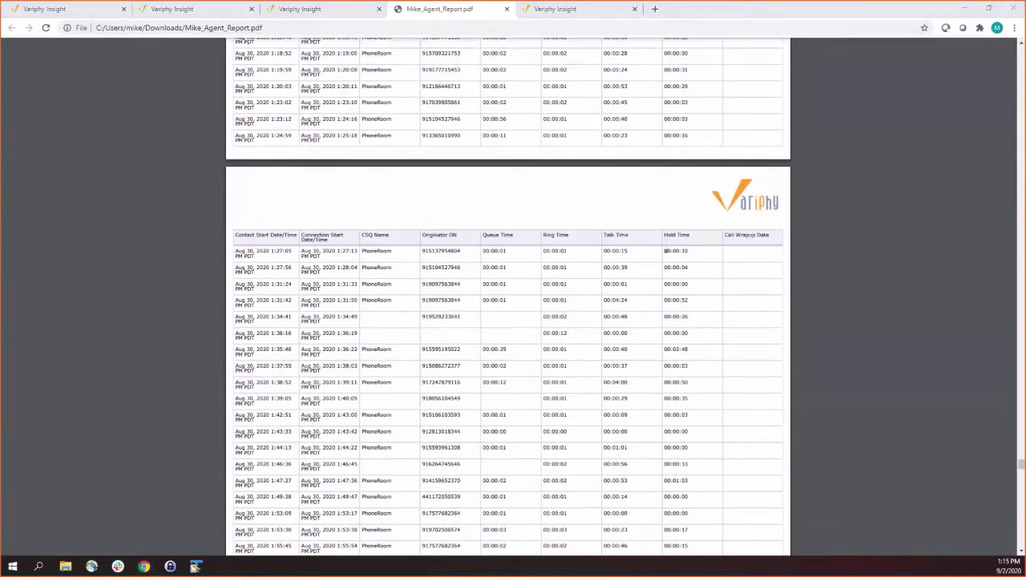
left_click(507, 8)
Create a new CSQ report and name it with the owner's first name followed by "CSQ Report"
mouse_move(903, 240)
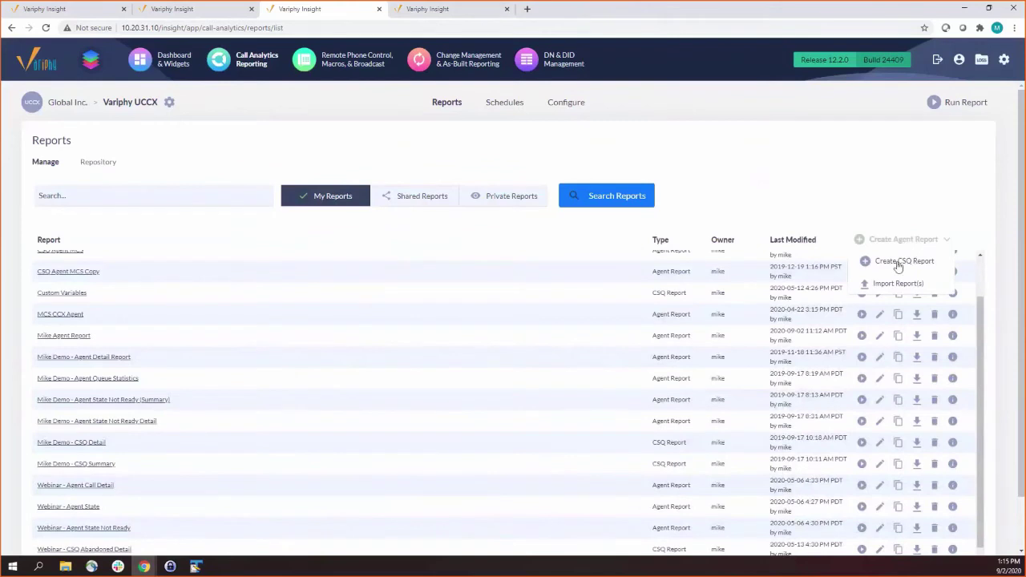
left_click(898, 265)
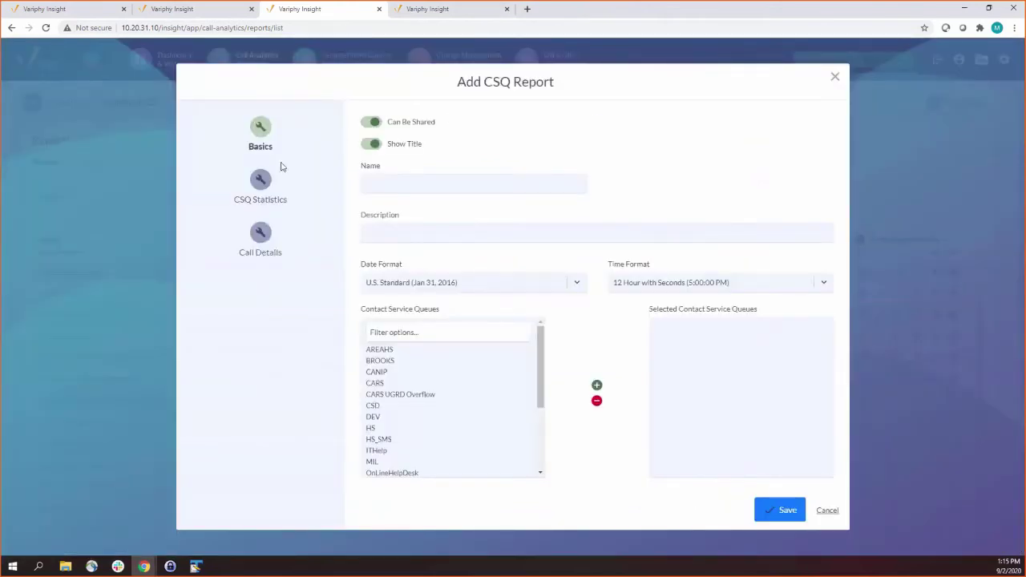
left_click(414, 181)
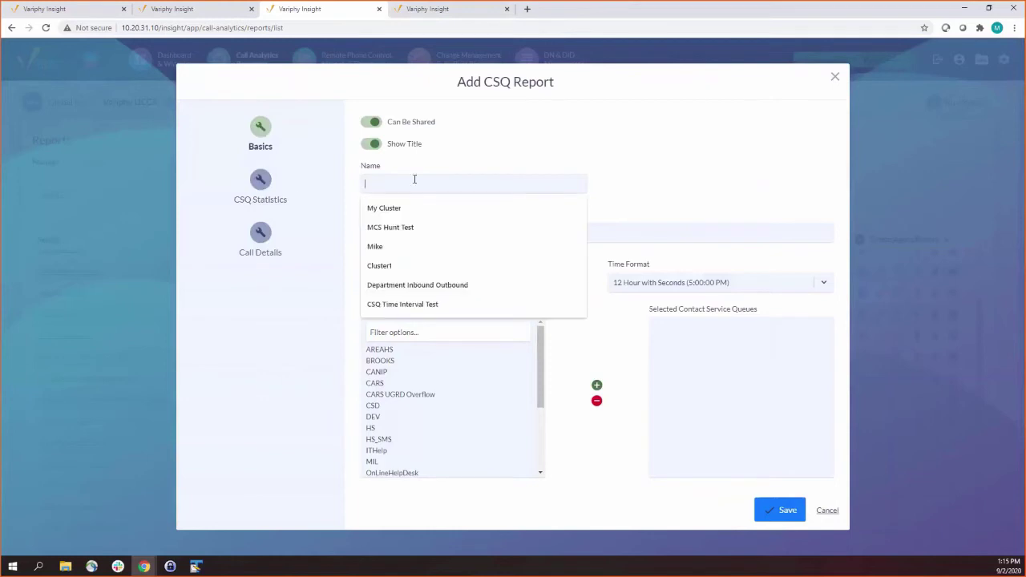
type("Mike CSQ")
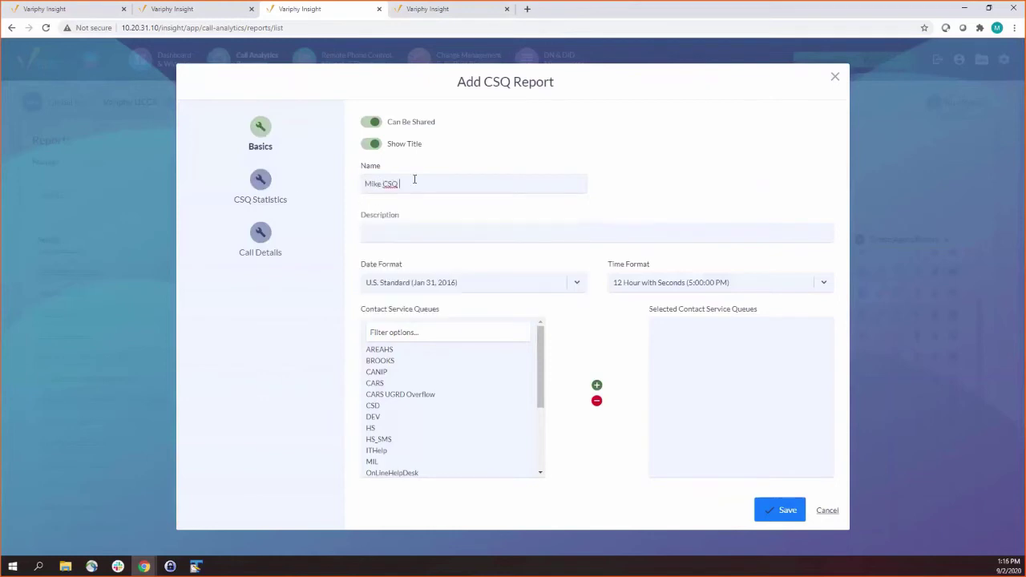
type(" Report")
Add the PhoneRoom and CARS contact service queues to the report's selected queues
scroll(543, 404, "down", 1)
left_click_drag(543, 403, 542, 454)
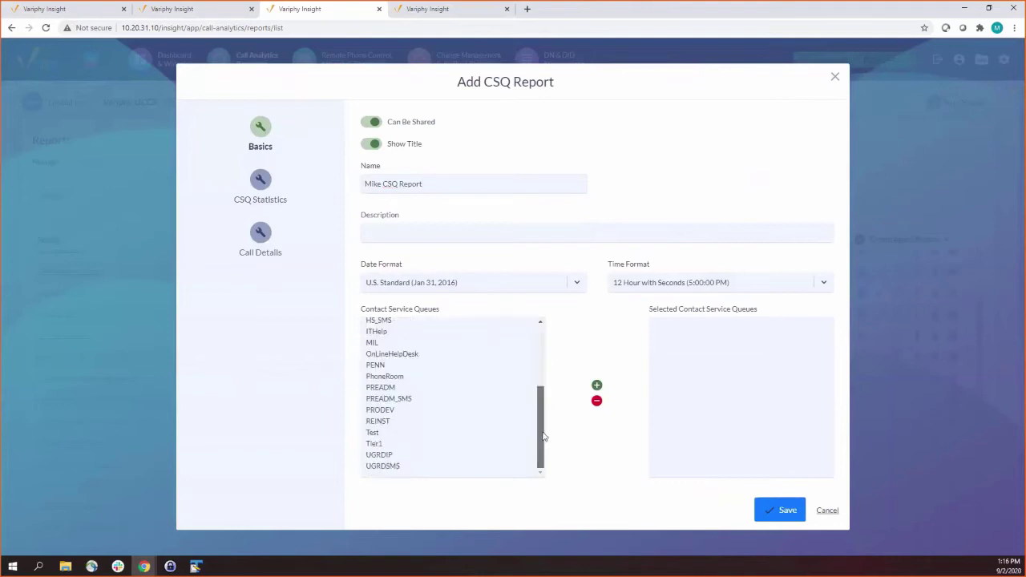
double_click(386, 377)
scroll(401, 401, "up", 5)
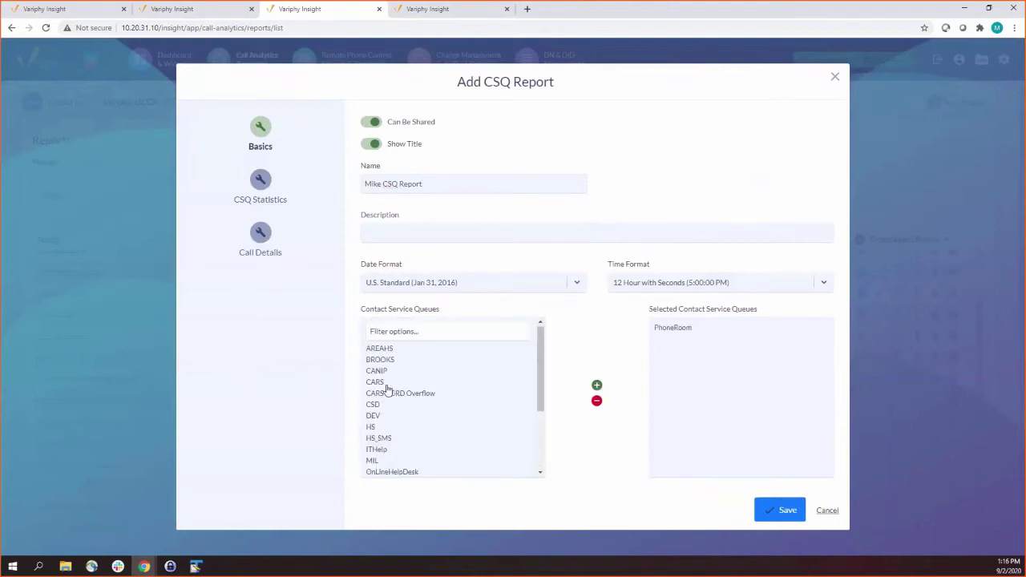
double_click(386, 384)
Add CSQ statistic content of type Summary Statistics Table and name it "Summary Stats Table"
left_click(258, 178)
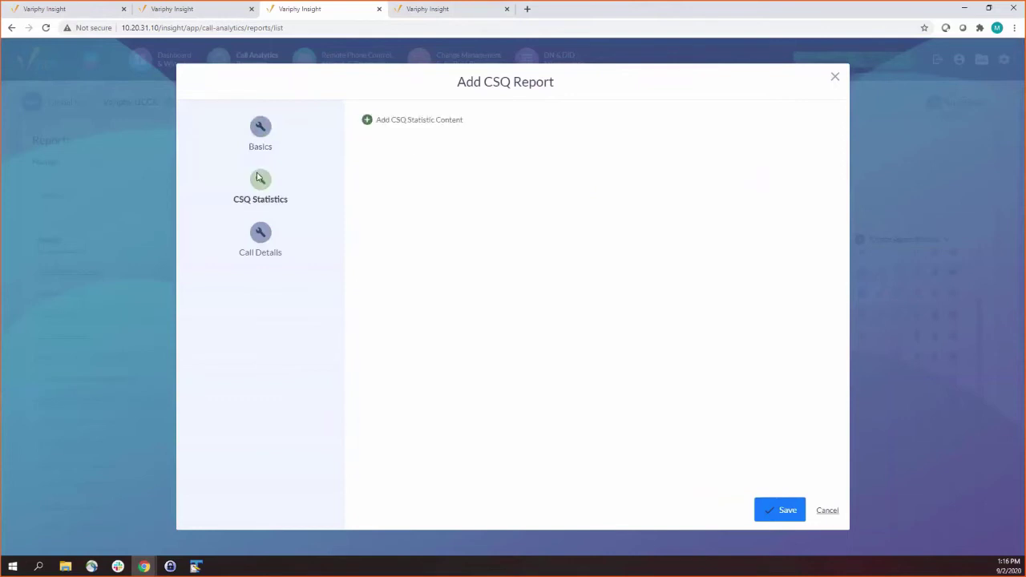
left_click(415, 121)
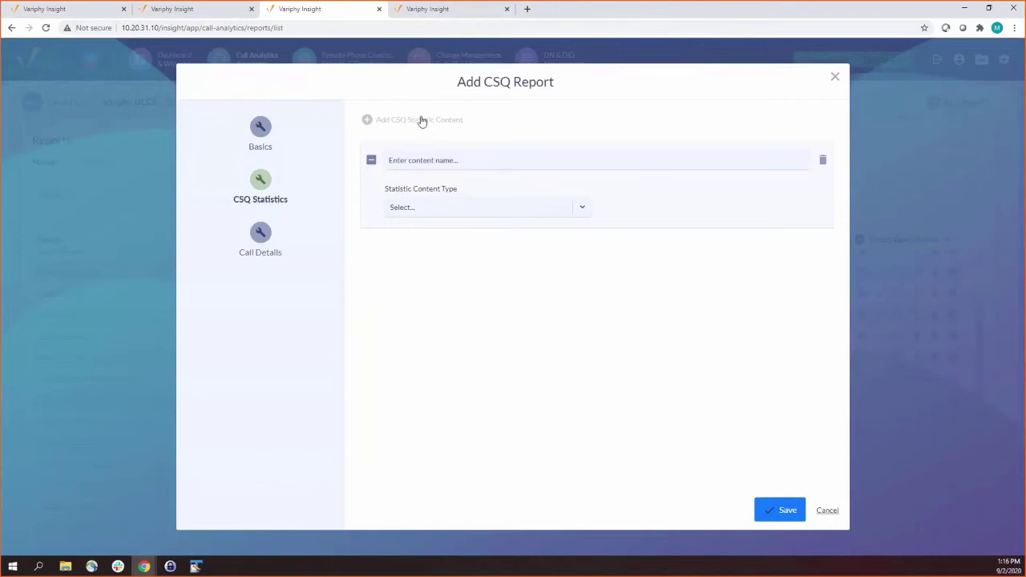
left_click(441, 206)
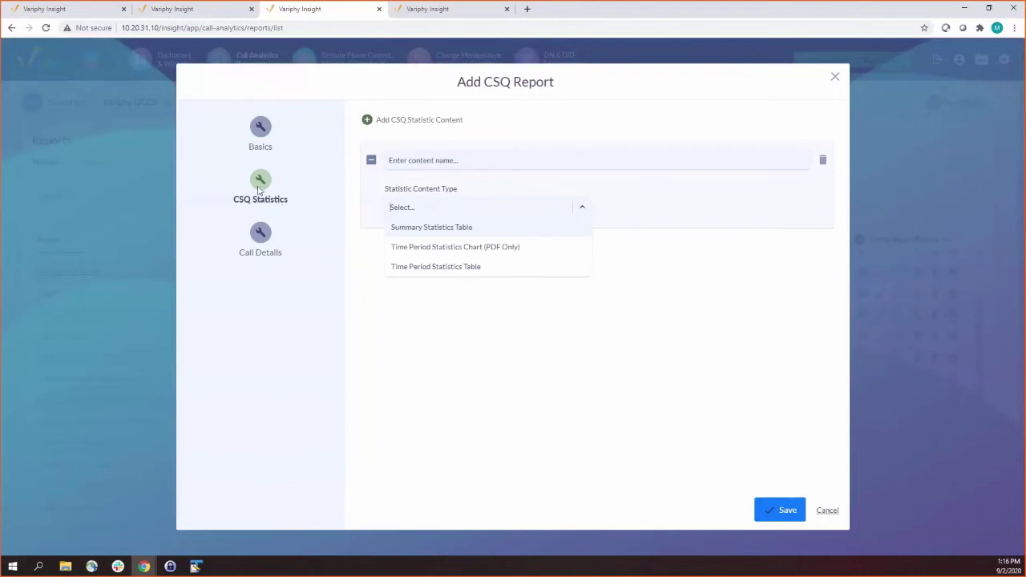
left_click(477, 163)
left_click(617, 323)
left_click(467, 206)
left_click(434, 228)
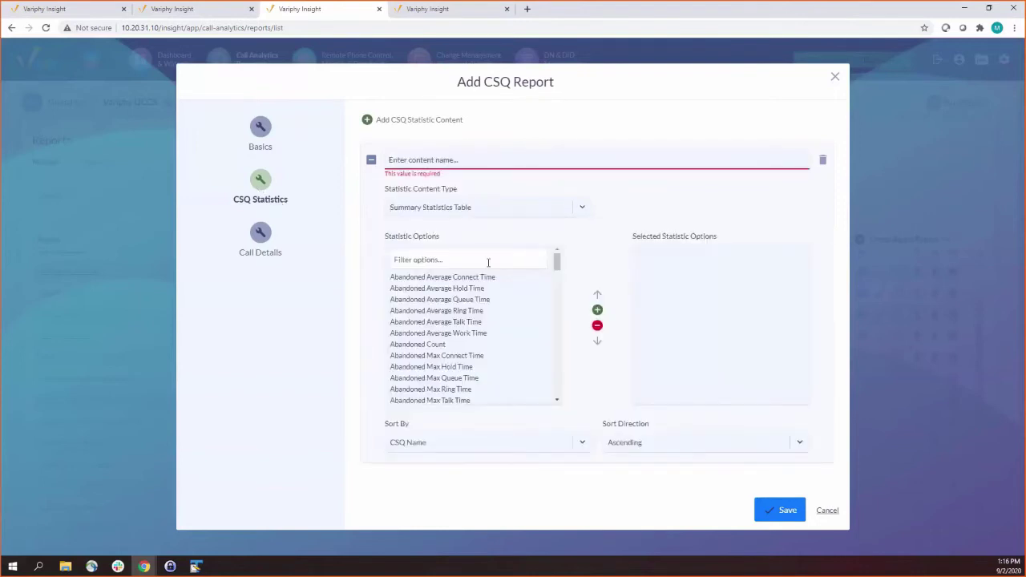
left_click(458, 161)
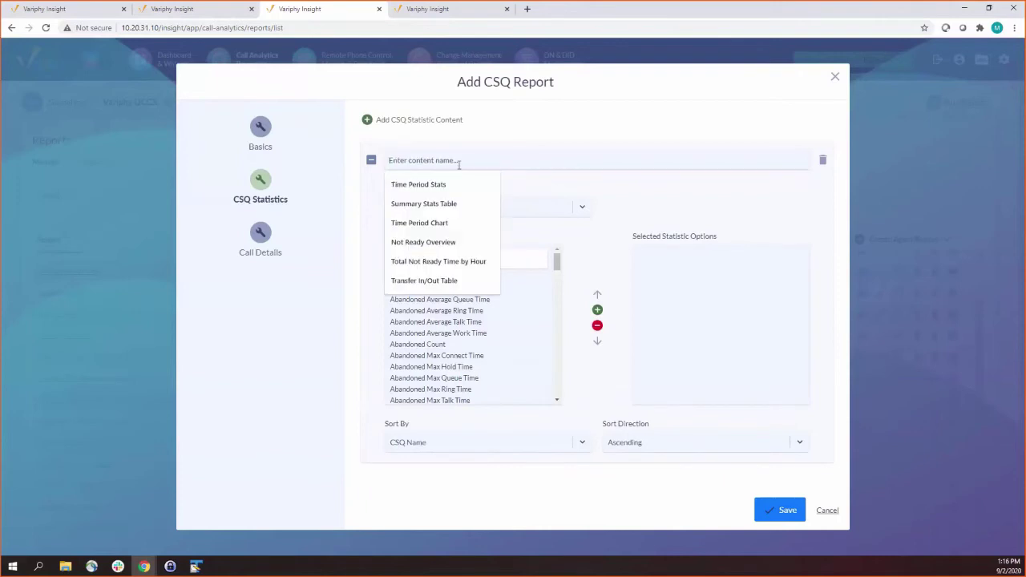
left_click(465, 203)
Filter the statistic options by "Count" and add Total Count, Handled Count and Abandoned Count to the Summary Stats Table
type("Count")
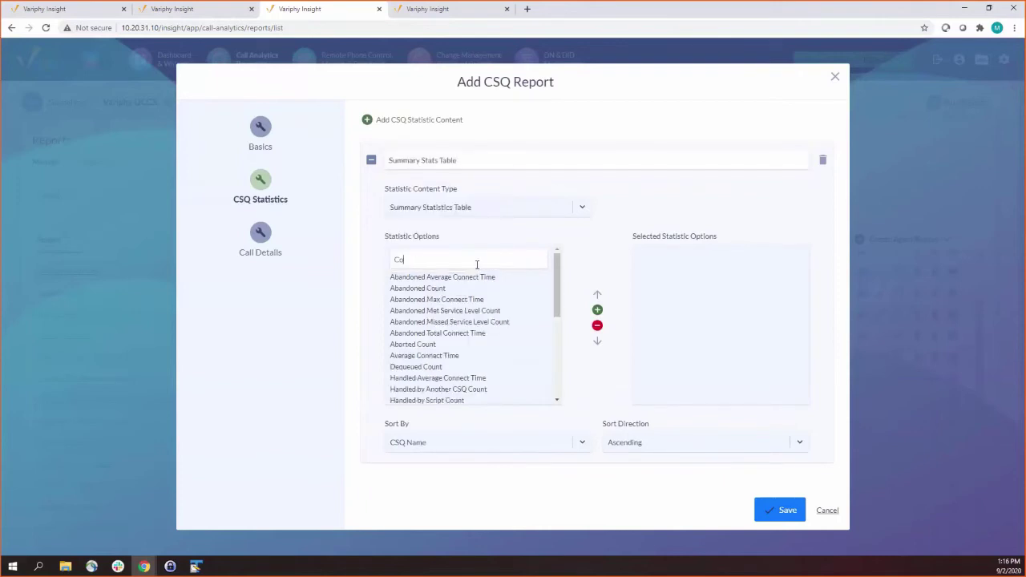
key("BackSpace")
key("BackSpace")
key("BackSpace")
key("BackSpace")
key("BackSpace")
type("Count")
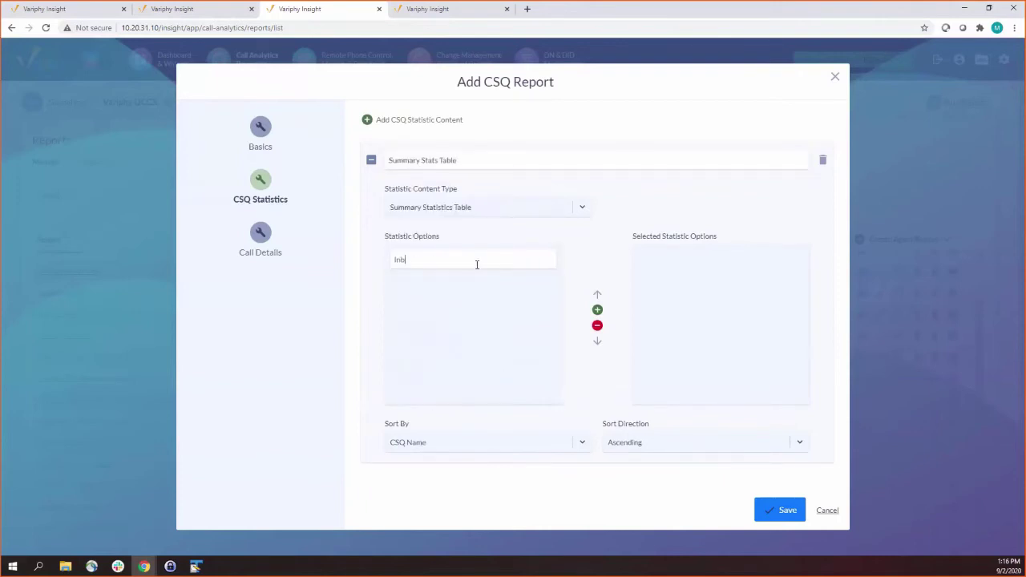
key("BackSpace")
key("BackSpace")
key("BackSpace")
key("BackSpace")
key("BackSpace")
type("Count")
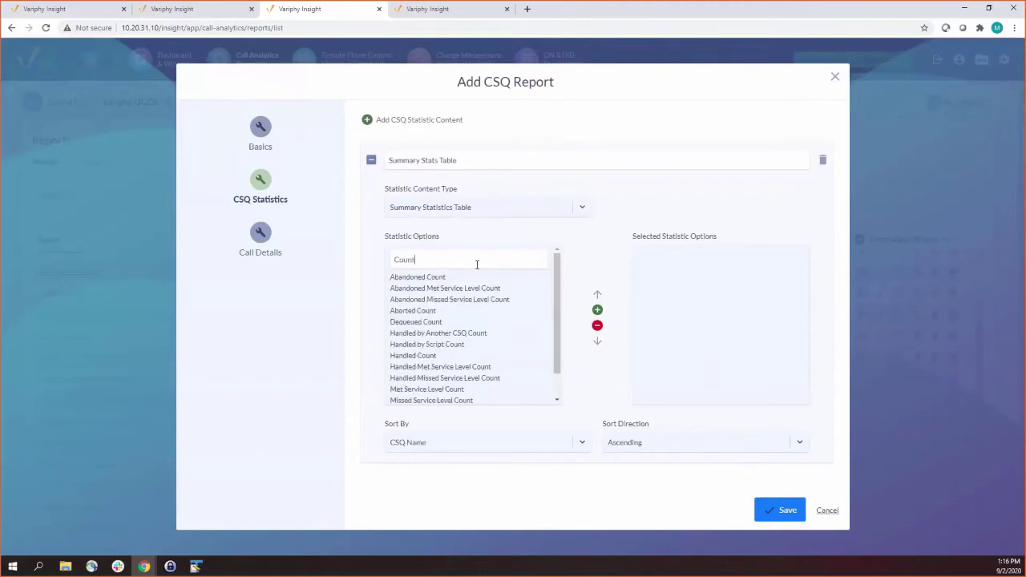
scroll(449, 371, "down", 2)
double_click(409, 382)
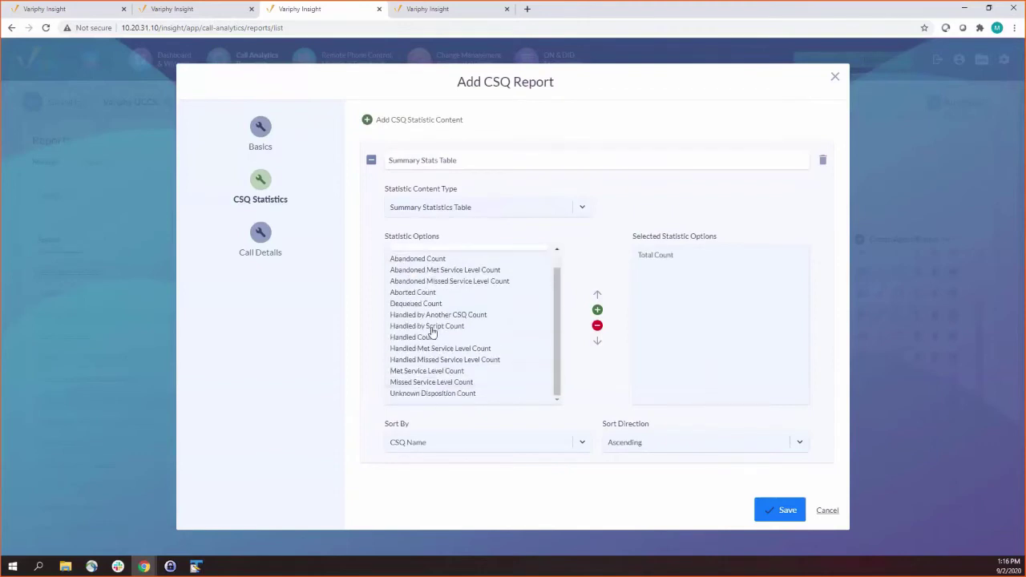
double_click(414, 336)
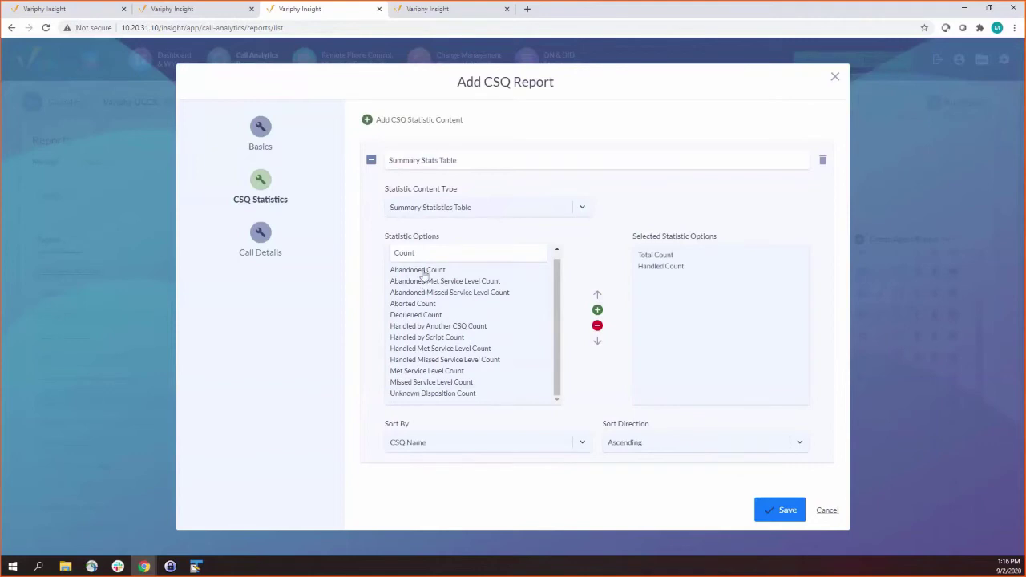
double_click(425, 270)
Filter the statistic options by "Queue" and add Average Queue Time to the Summary Stats Table
double_click(459, 257)
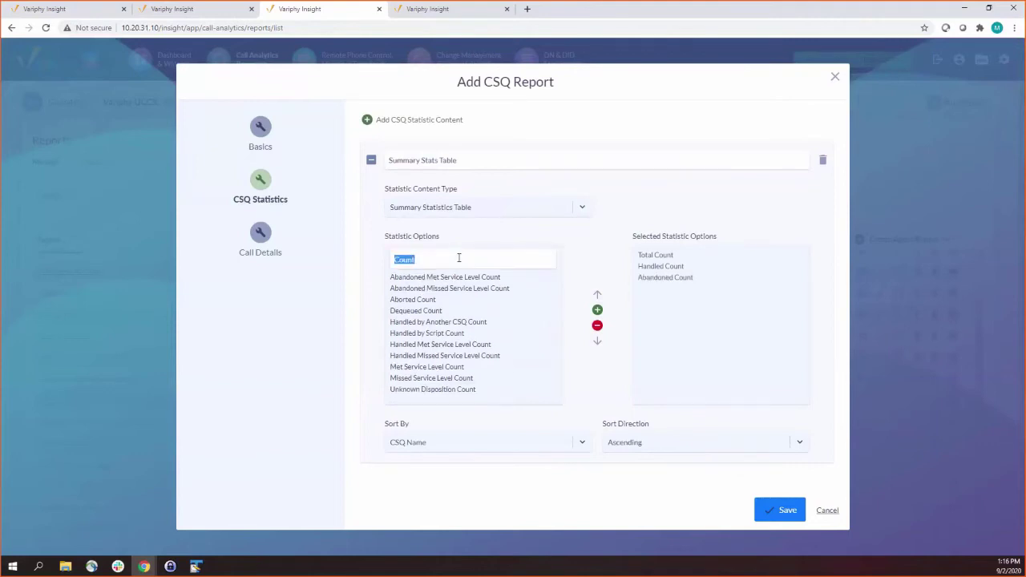
type("Queue")
left_click_drag(562, 361, 522, 323)
left_click(441, 312)
left_click(598, 310)
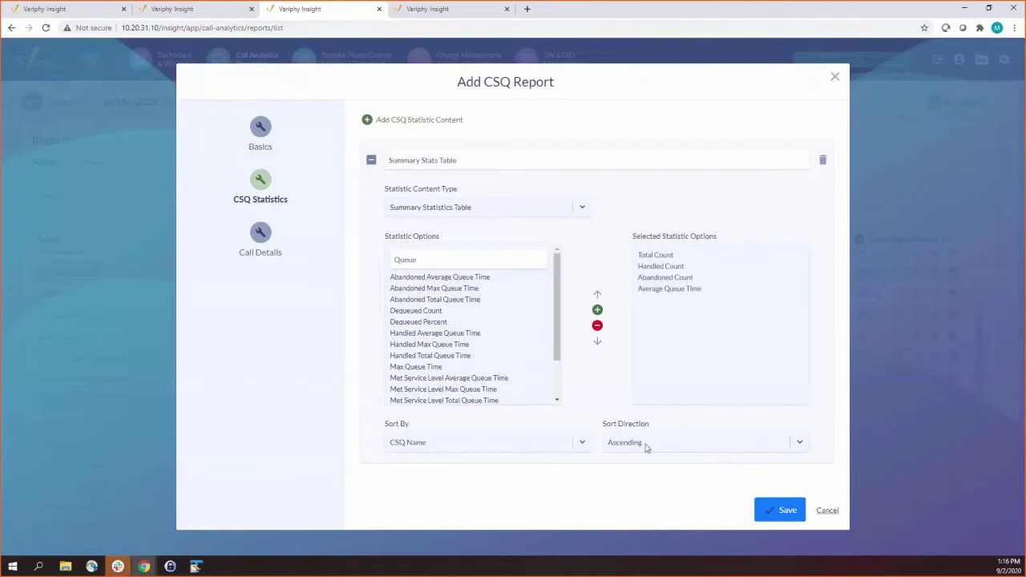
Collapse the Summary Stats Table, add another CSQ statistic content and move it below the Summary Stats Table
left_click(265, 235)
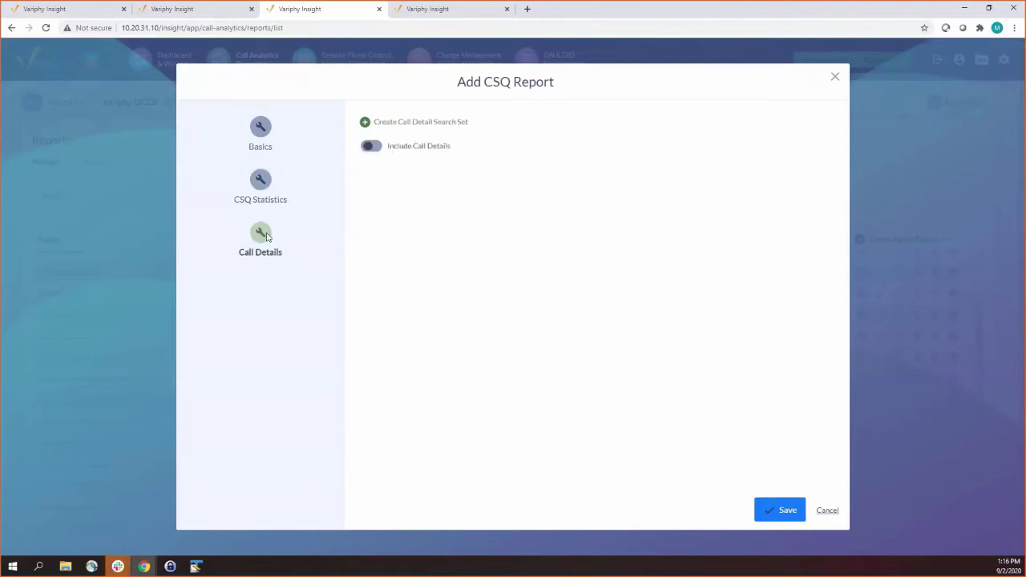
left_click(259, 179)
left_click(372, 161)
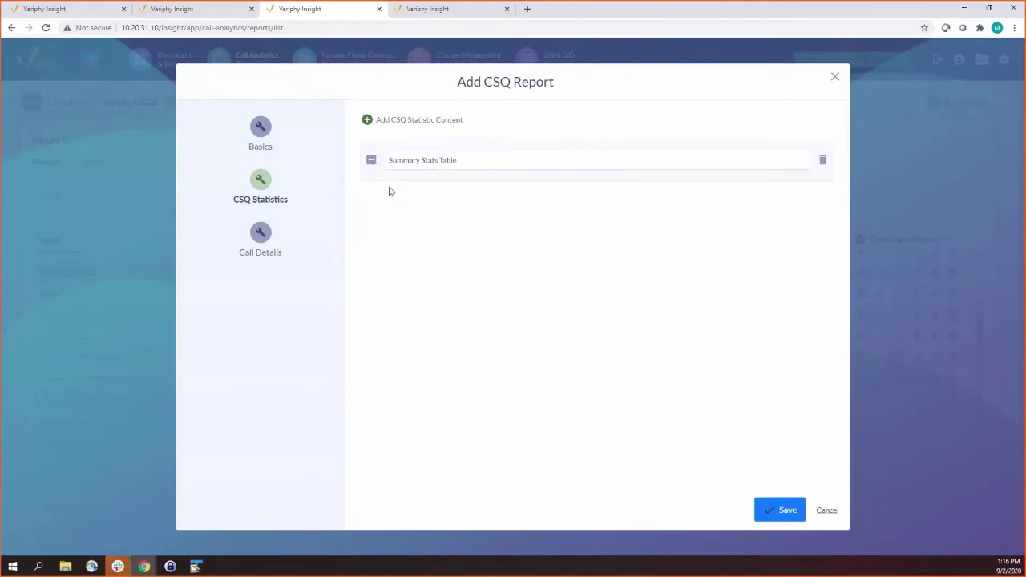
left_click(422, 122)
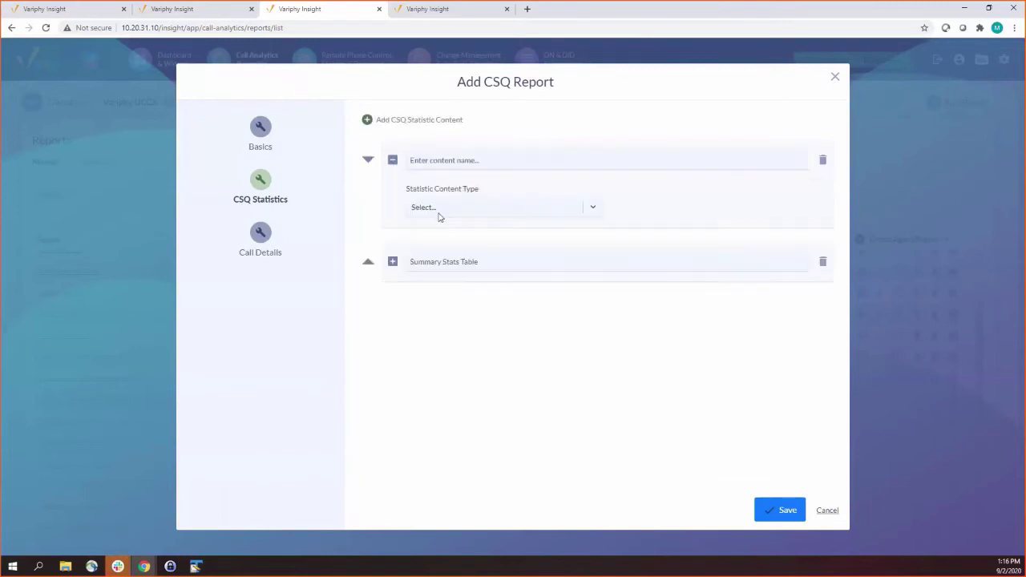
left_click(371, 164)
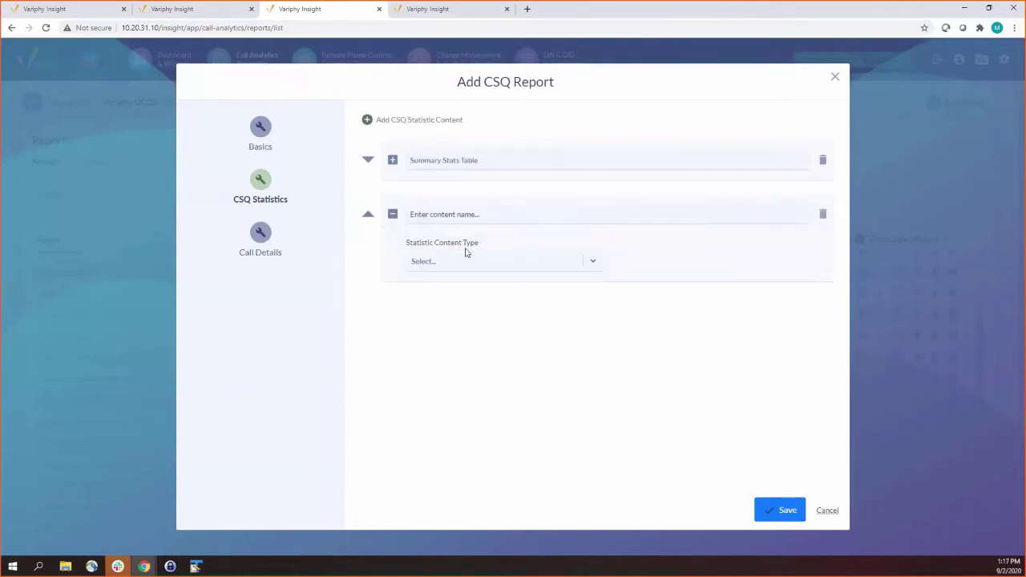
Set the new content's type to Time Period Statistics Table and add Hour Of Day as its time unit
left_click(467, 214)
left_click(506, 262)
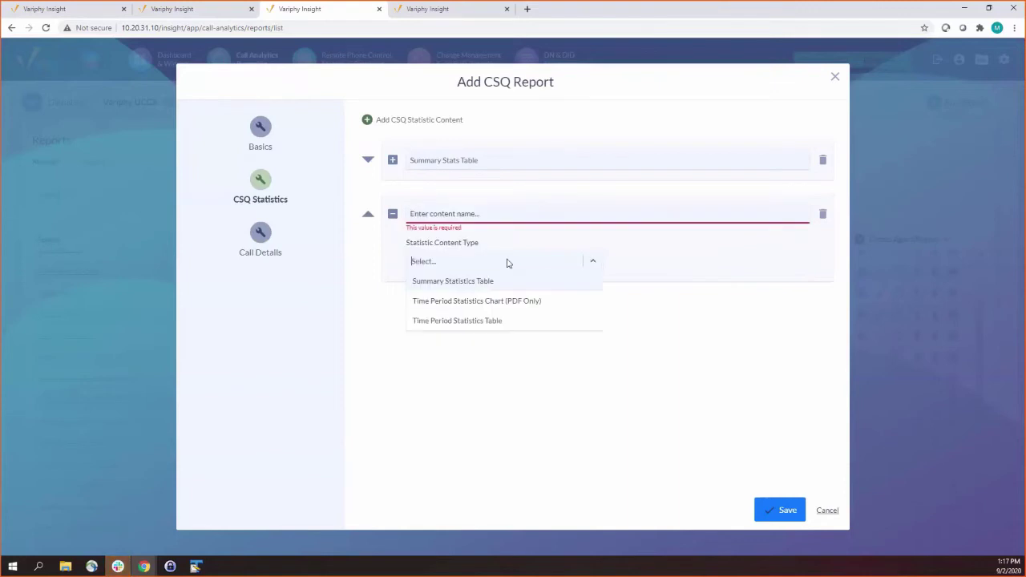
left_click(485, 321)
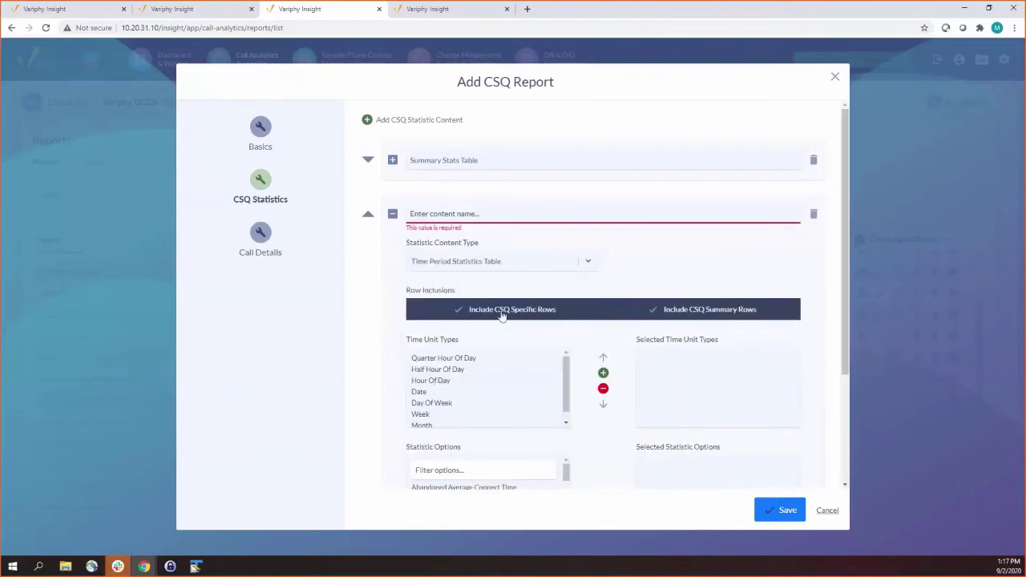
scroll(553, 316, "down", 2)
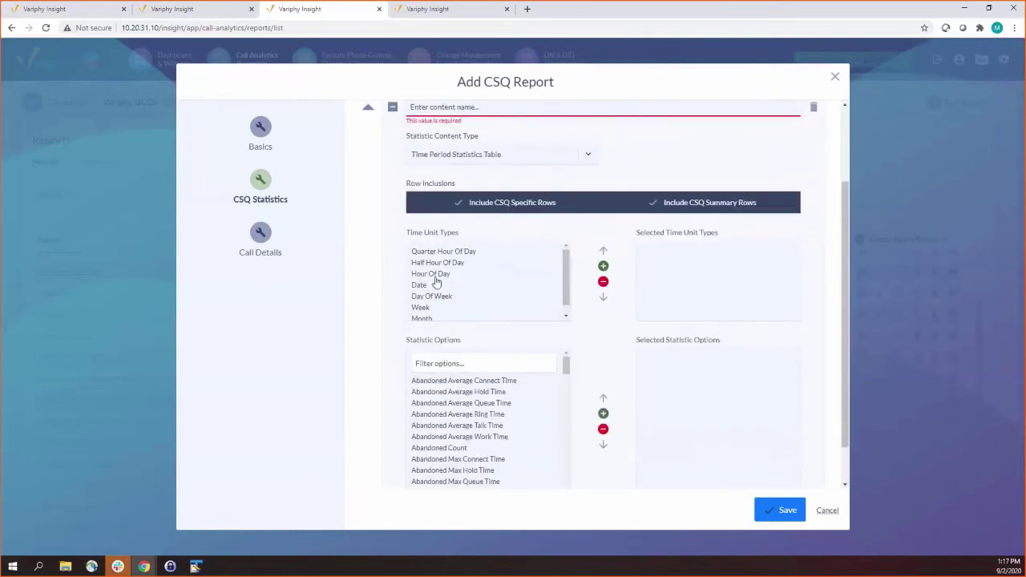
double_click(434, 275)
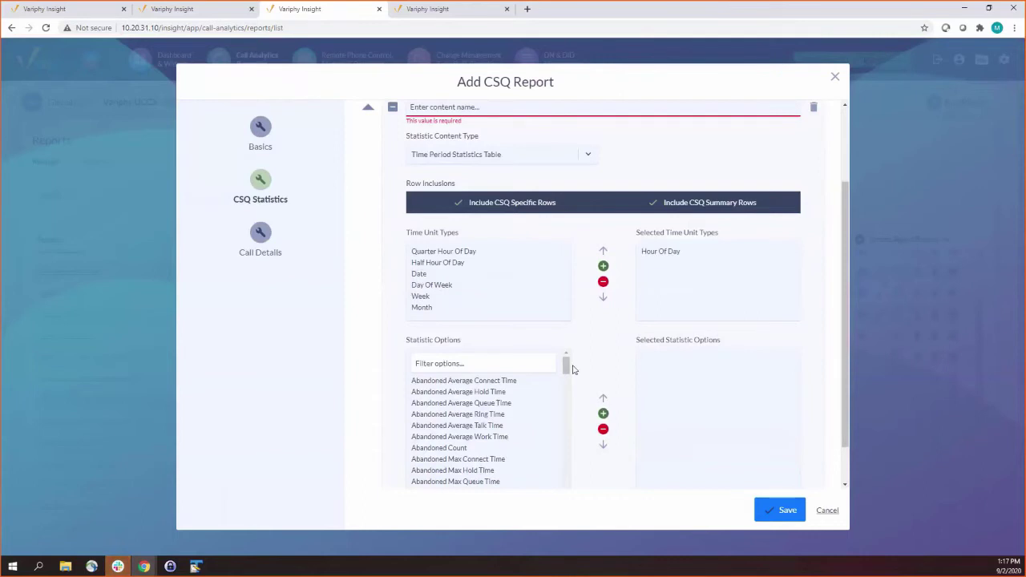
Filter the time period table's statistic options by "Total" and add Total Count
scroll(577, 353, "down", 1)
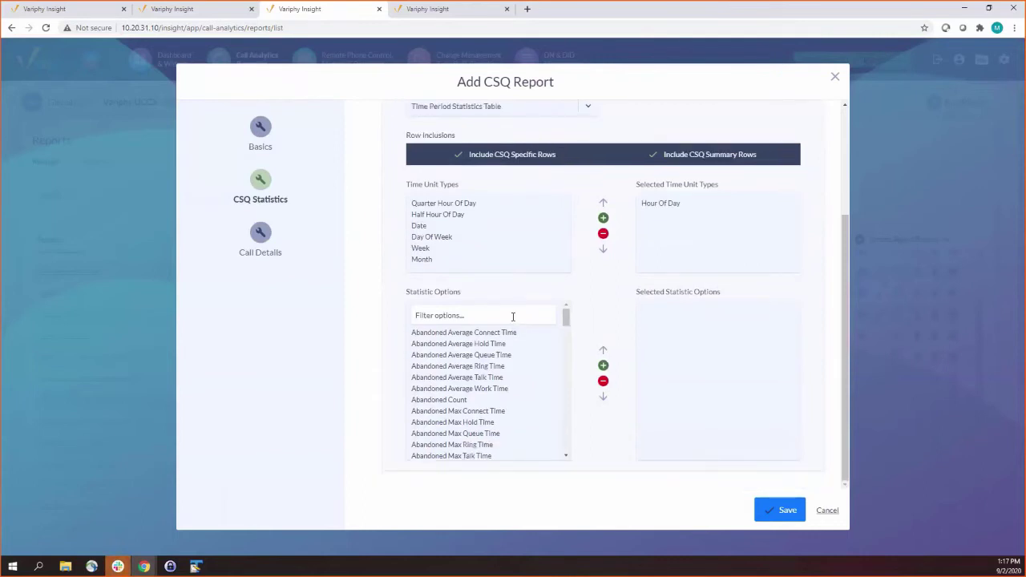
left_click(514, 315)
type("Total")
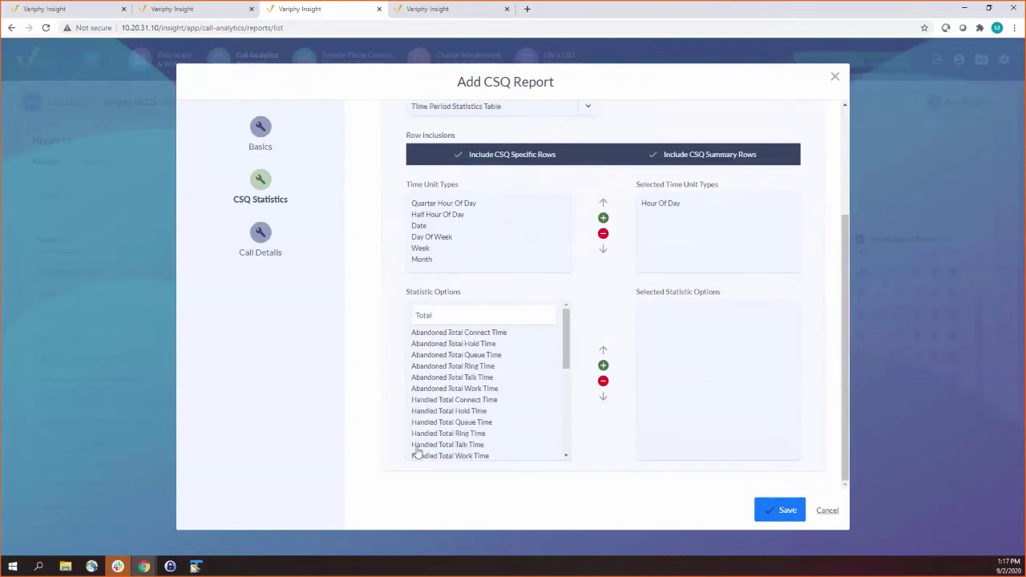
scroll(469, 412, "down", 5)
double_click(441, 400)
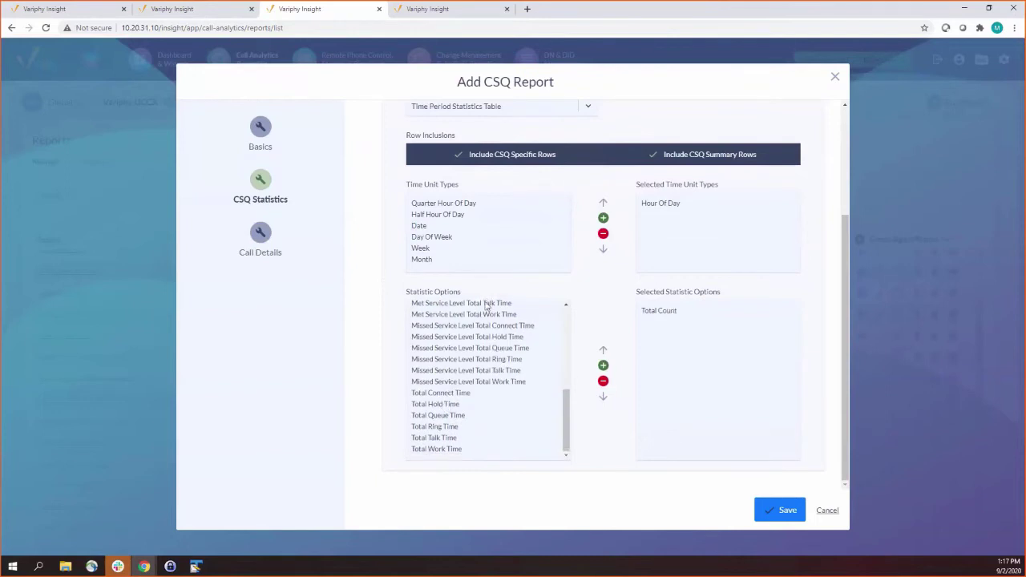
Filter the time period table's statistic options by "Count" and add Handled Count and Abandoned Count
scroll(529, 353, "up", 5)
double_click(521, 312)
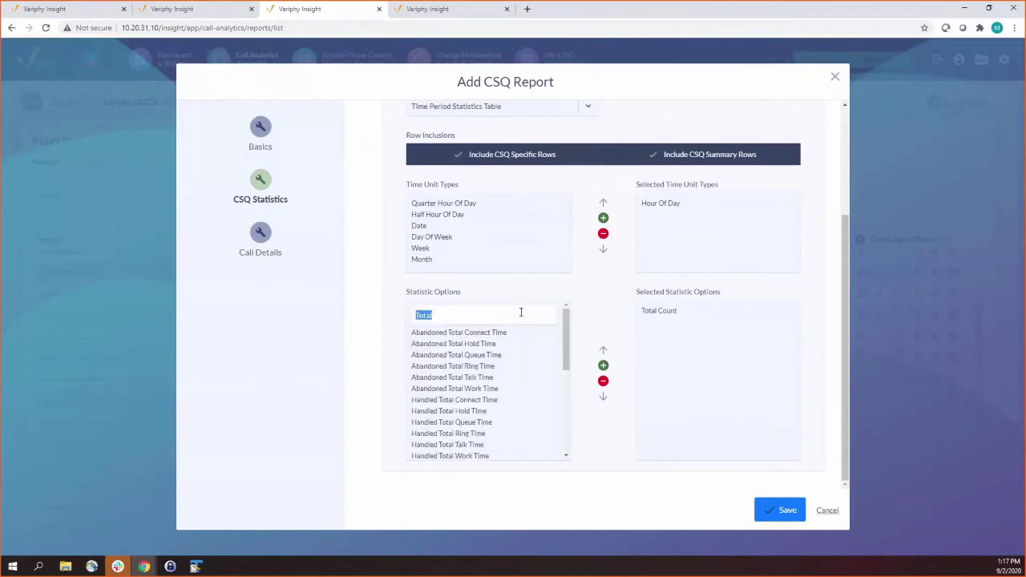
type("Count")
double_click(441, 412)
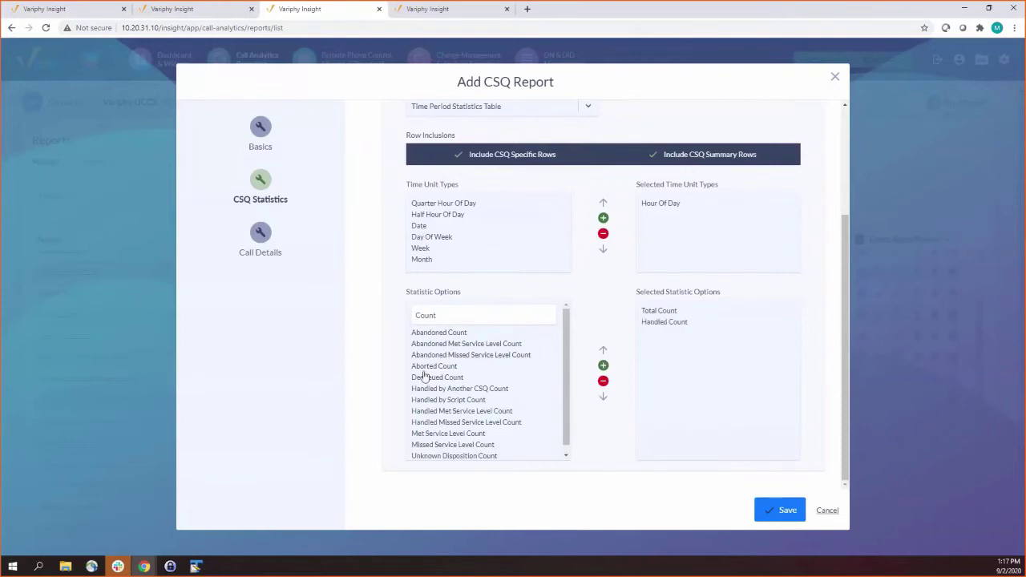
double_click(441, 333)
Filter the statistic options by "Queue", add Abandoned Average Queue Time to the time period table and clear the filter
double_click(491, 316)
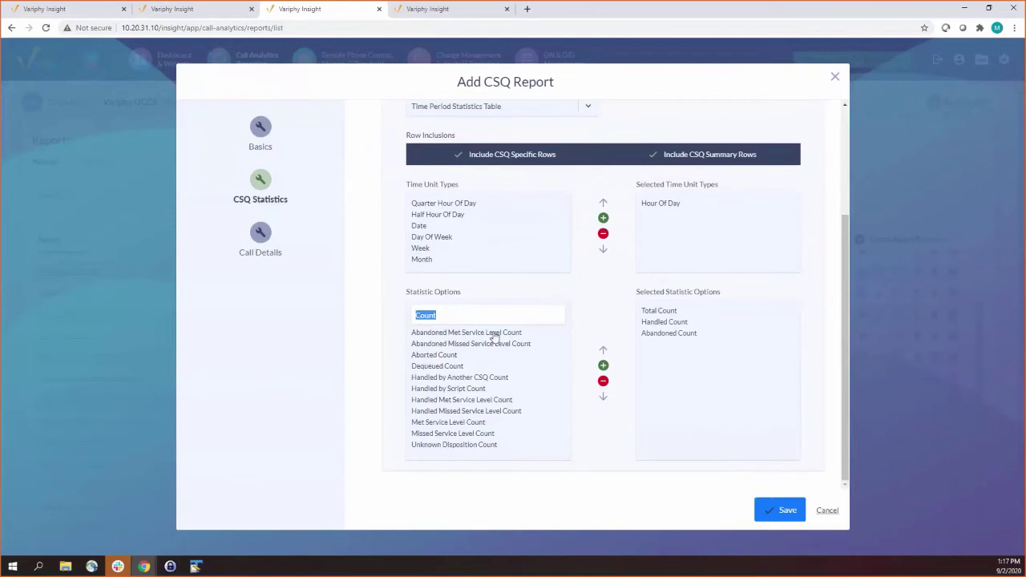
type("Queue")
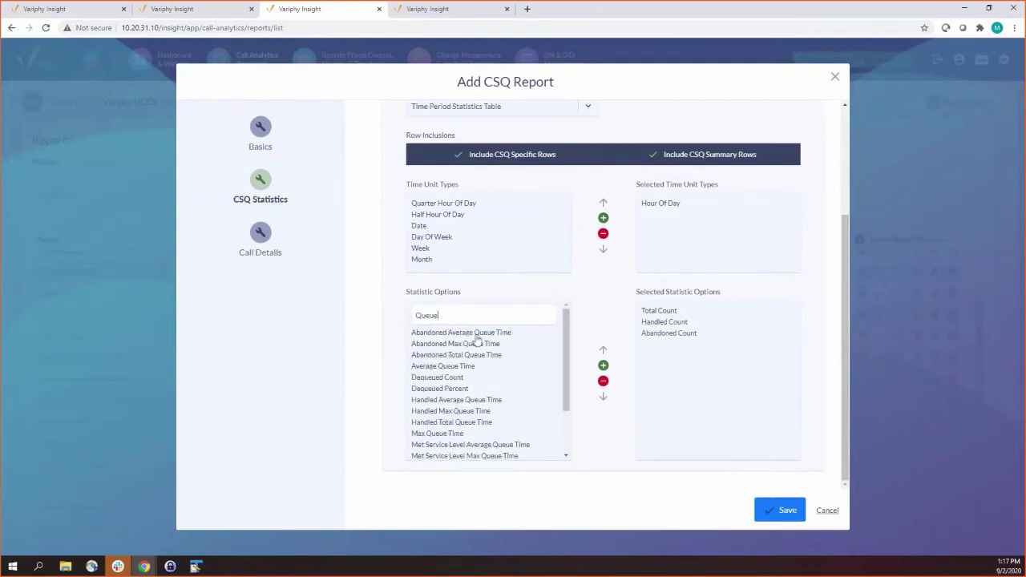
double_click(476, 334)
left_click(481, 319)
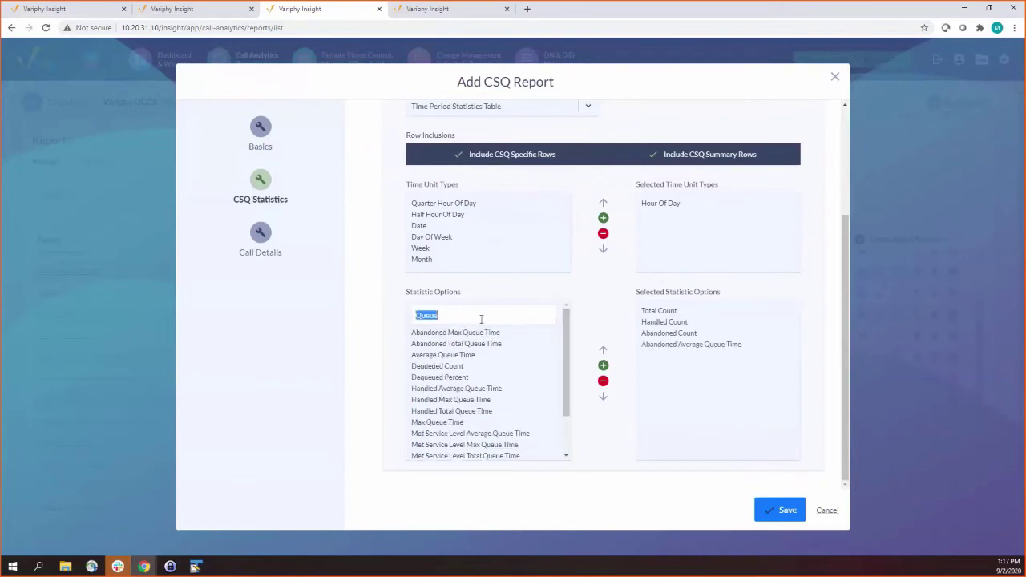
key("BackSpace")
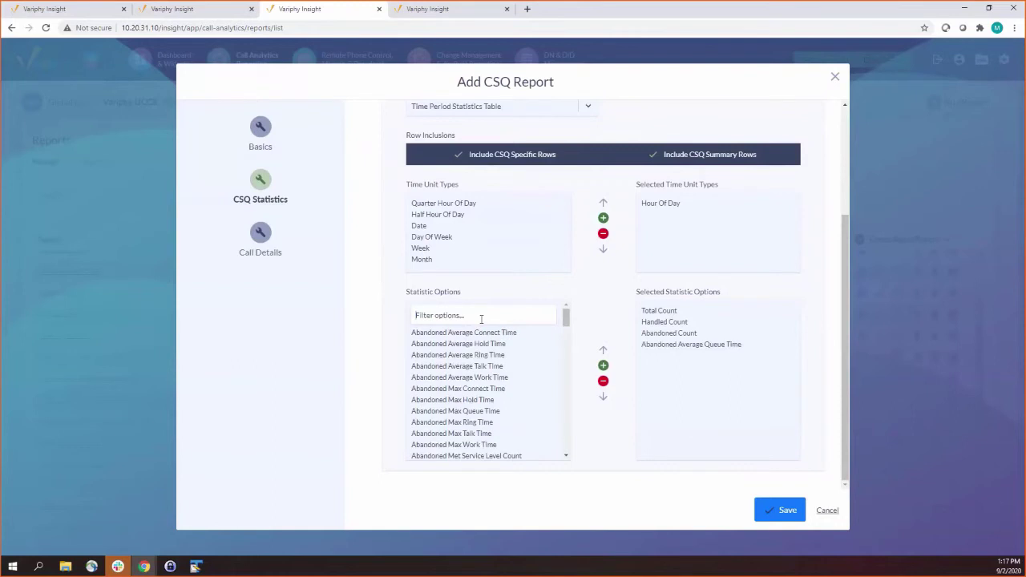
Look through the available statistic options with the filters "Count" and "Handled", clearing the filter at the end
left_click_drag(566, 319, 552, 290)
left_click(502, 320)
type("Count")
key("BackSpace")
key("BackSpace")
key("BackSpace")
key("BackSpace")
key("BackSpace")
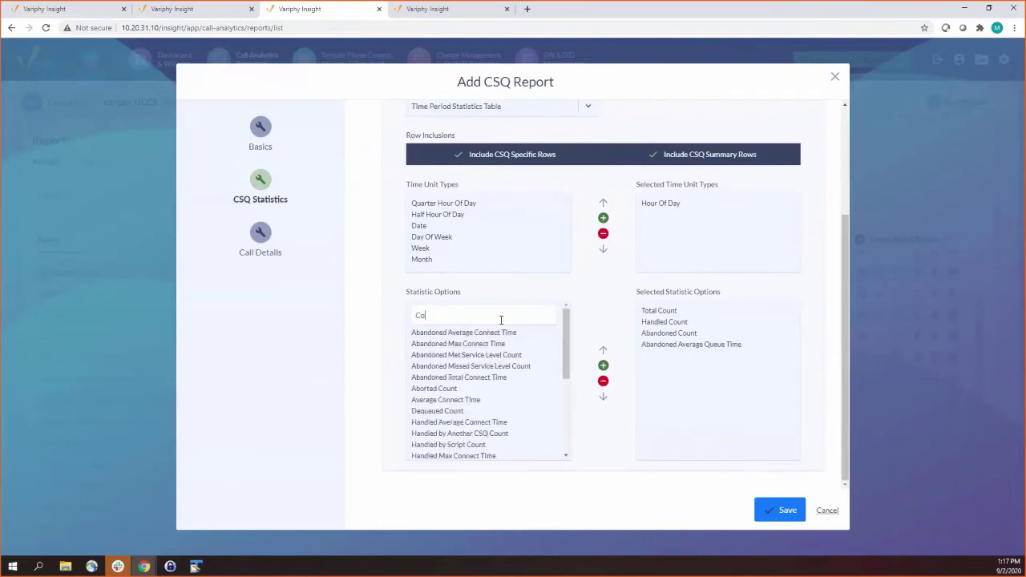
type("HAndled")
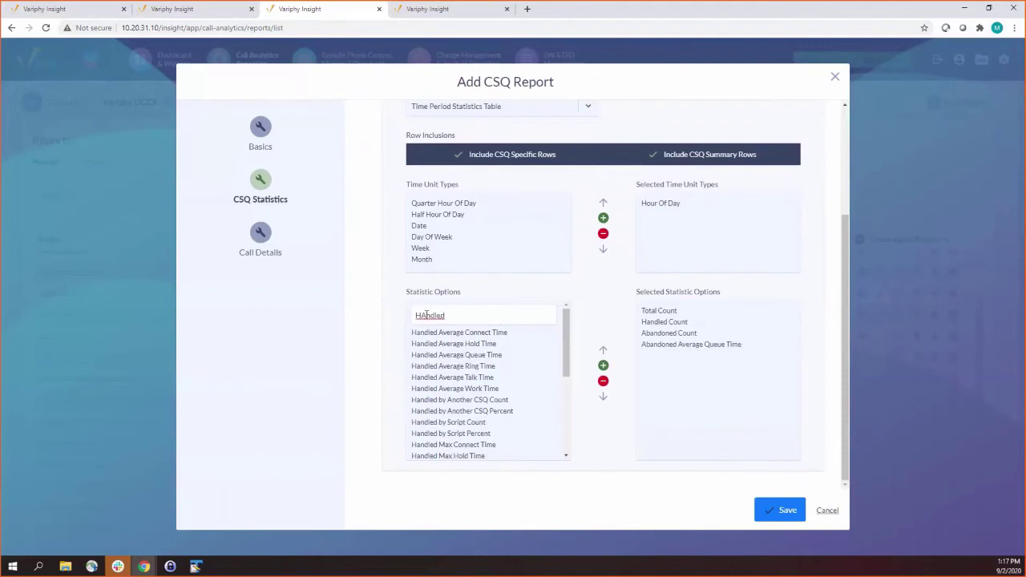
left_click_drag(567, 371, 561, 331)
double_click(521, 319)
key("BackSpace")
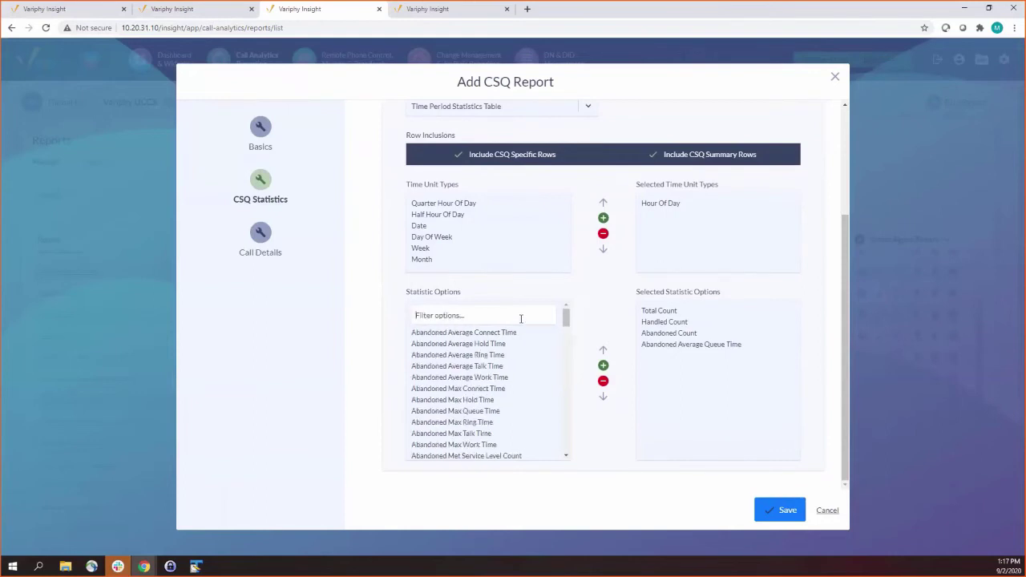
Name the time period table content "Time Period Stats" and collapse it
scroll(630, 329, "up", 1)
scroll(618, 301, "down", 1)
scroll(630, 259, "up", 1)
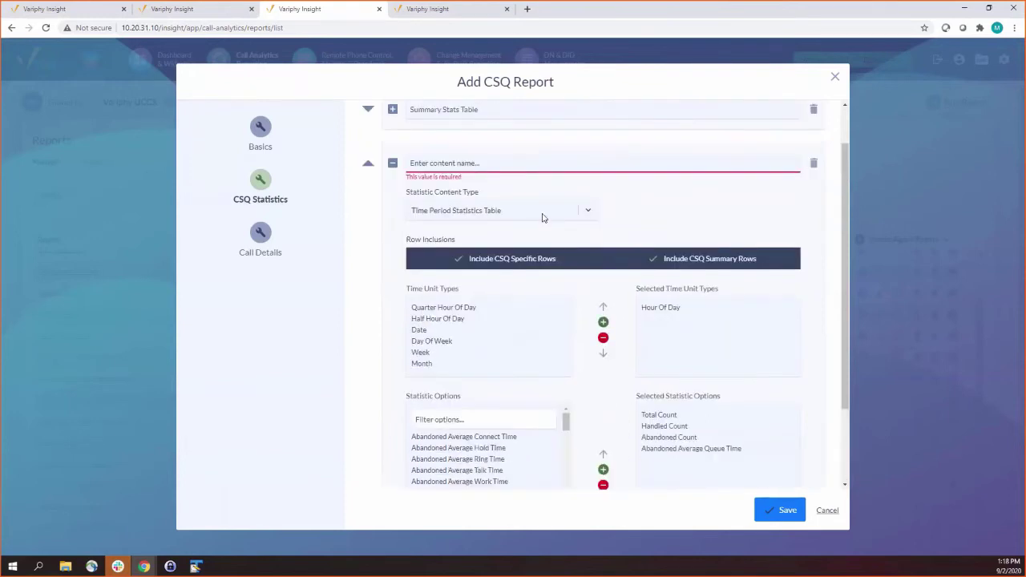
left_click(419, 166)
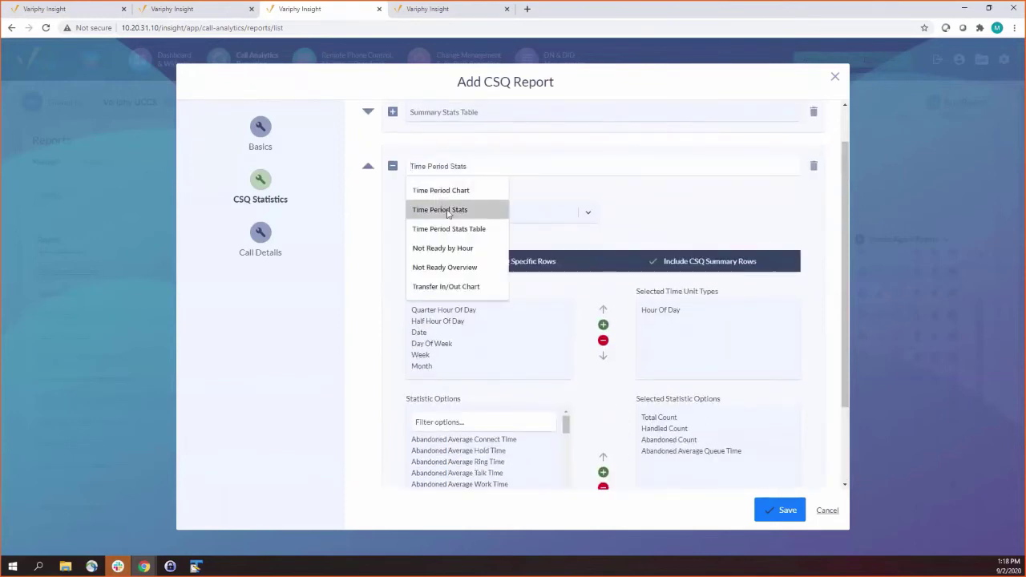
left_click(443, 208)
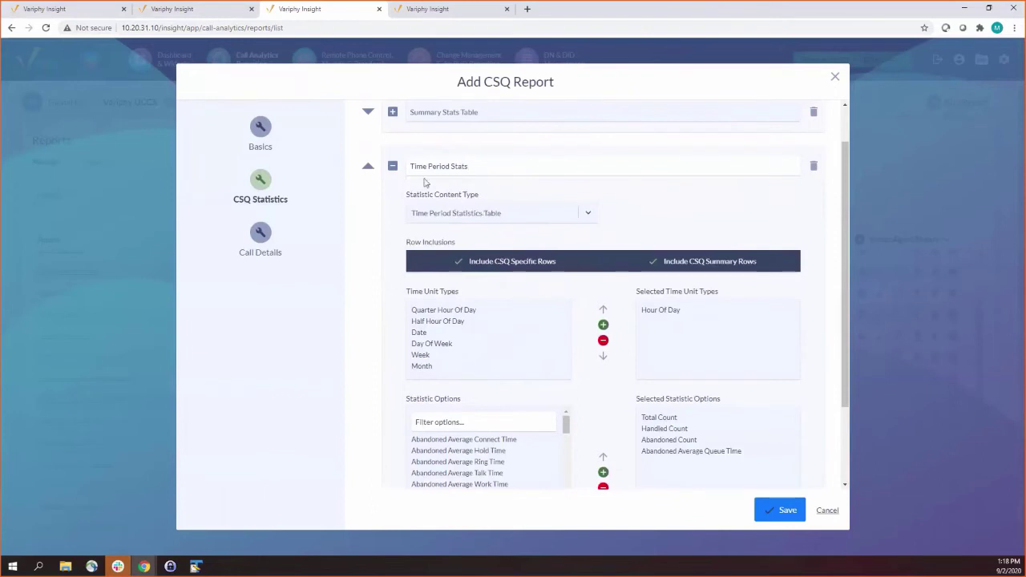
scroll(425, 181, "up", 1)
left_click(392, 214)
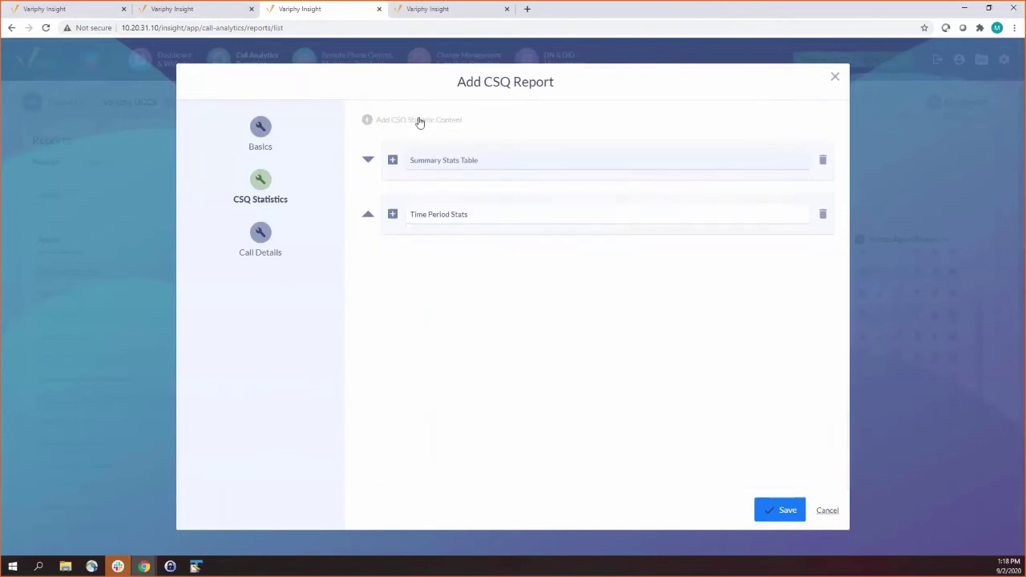
Add CSQ statistic content of type Time Period Statistics Chart (PDF Only) and move it below Time Period Stats
left_click(420, 120)
left_click(484, 205)
left_click(480, 247)
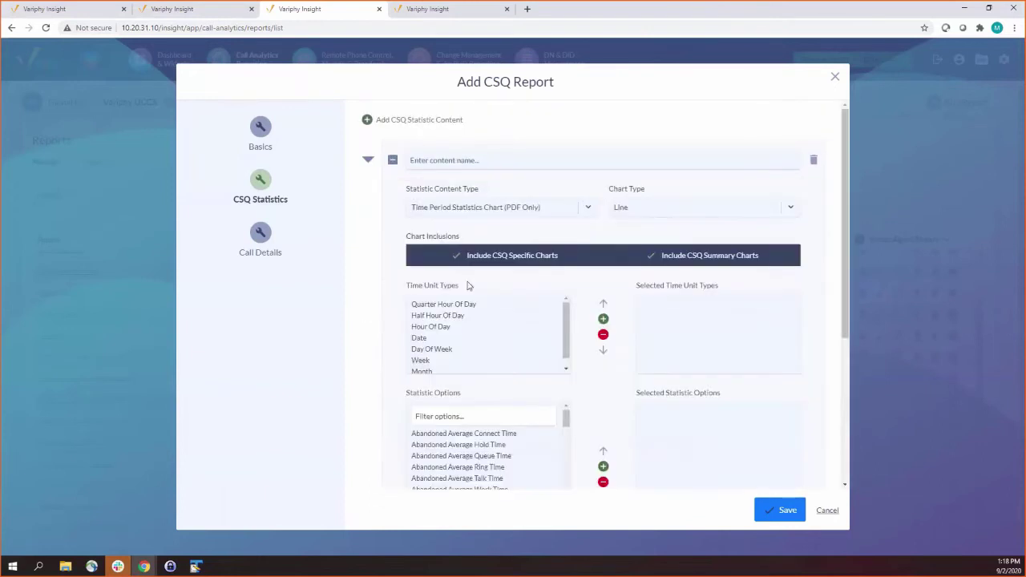
left_click(368, 159)
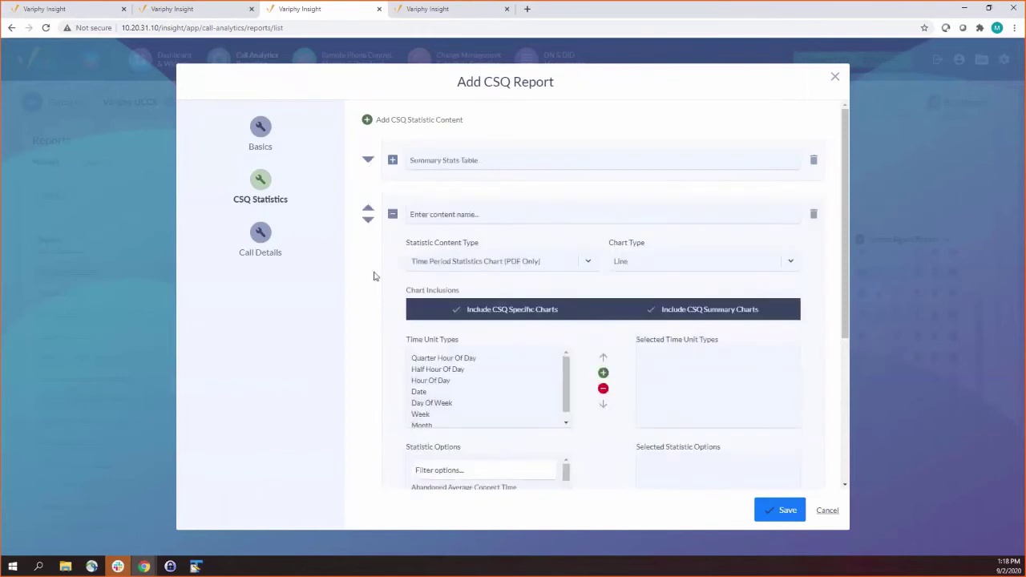
left_click(368, 218)
Choose Line as the chart type and add Hour Of Day as the chart's time unit
scroll(524, 377, "down", 2)
left_click(648, 166)
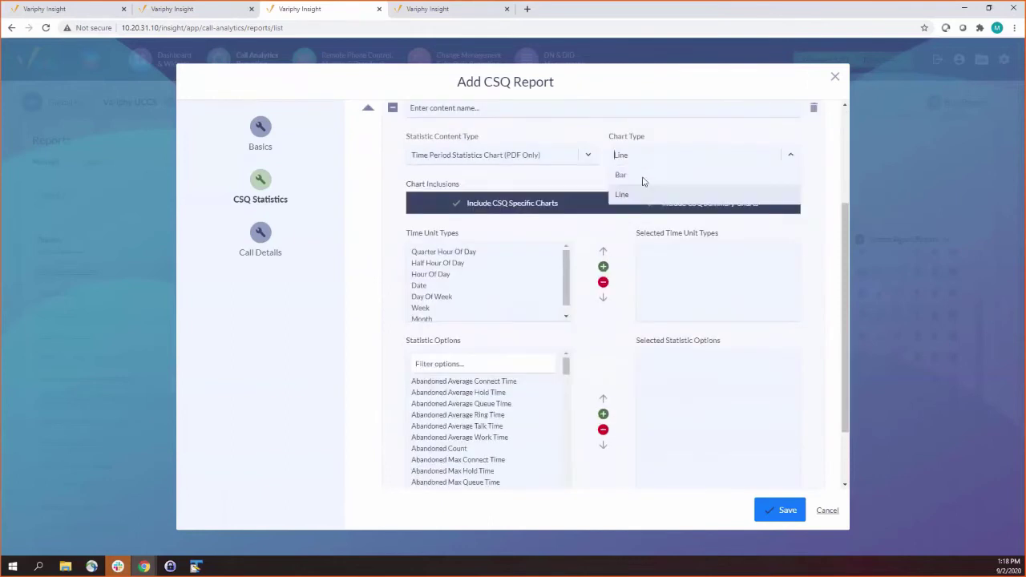
left_click(649, 196)
scroll(538, 240, "up", 1)
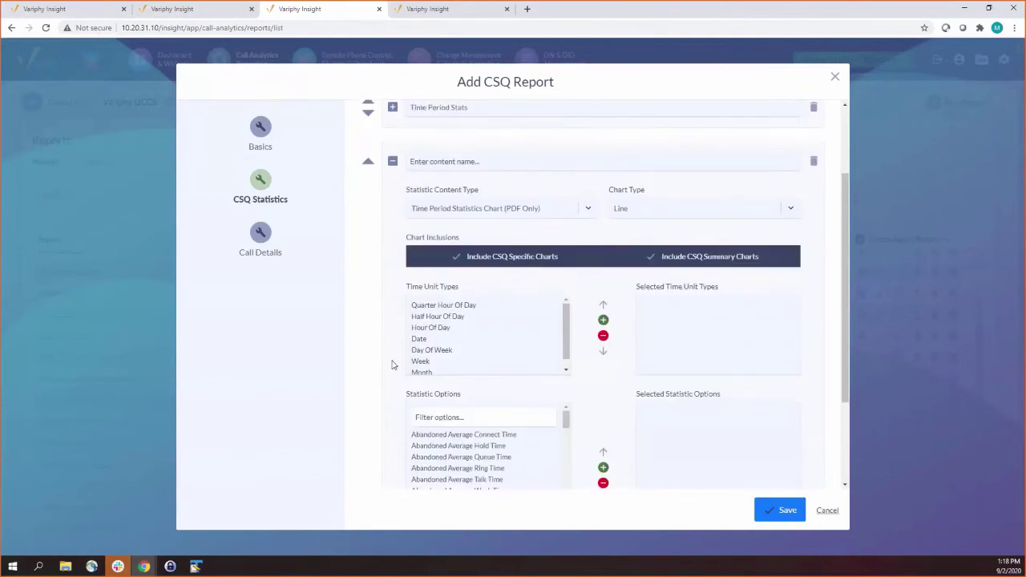
double_click(443, 327)
Filter the chart's statistic options by "Total Count" and add Total Count
scroll(486, 384, "down", 1)
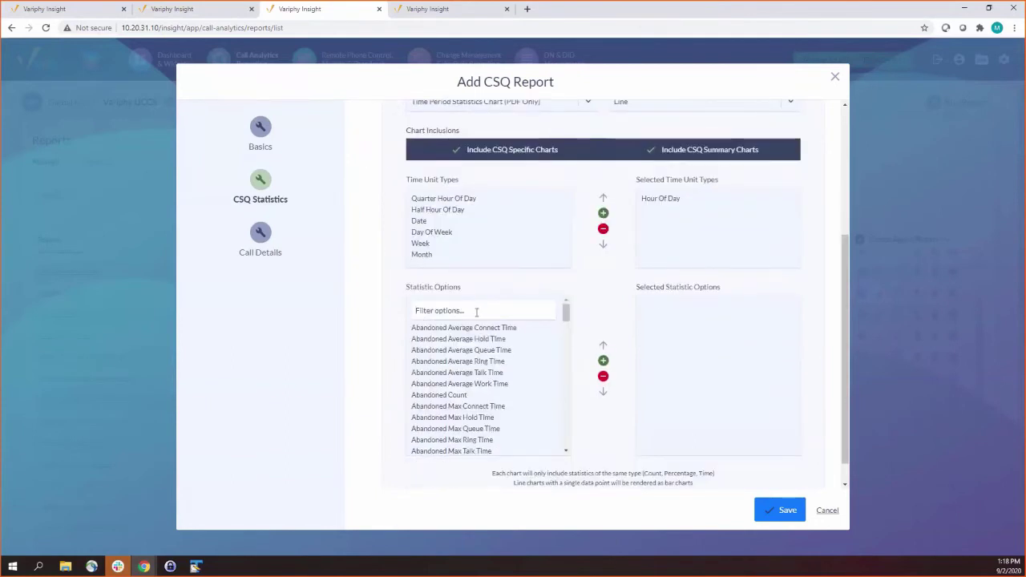
left_click(477, 312)
type("Total Count")
double_click(458, 327)
Filter the chart's statistic options by "Handled" and add Handled Count
double_click(468, 310)
key("BackSpace")
key("BackSpace")
key("BackSpace")
key("BackSpace")
key("BackSpace")
key("BackSpace")
key("BackSpace")
type("Handled")
double_click(437, 440)
Filter the chart's statistic options by "Abandoned" and add Abandoned Count
double_click(503, 310)
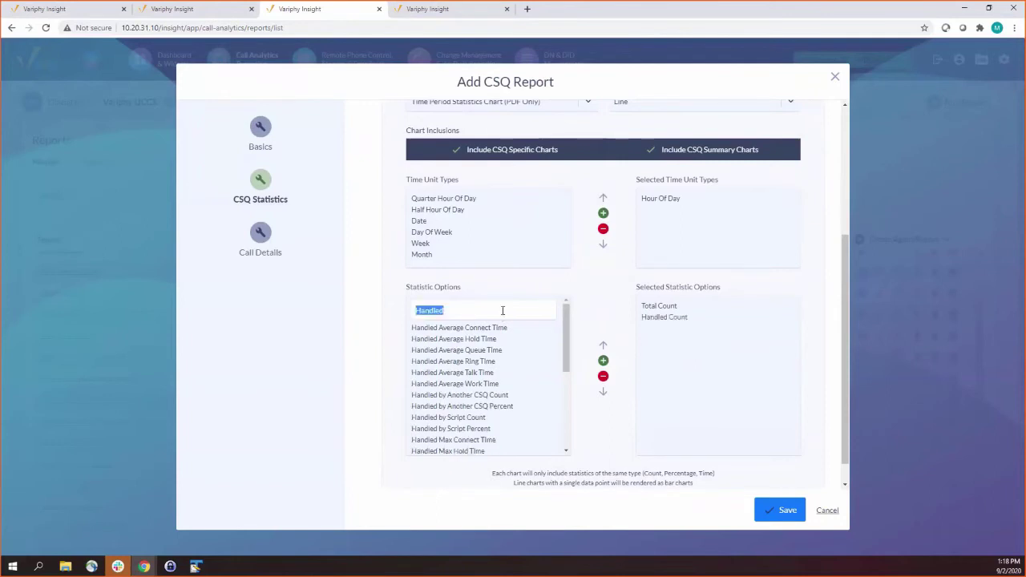
type("Abandoned")
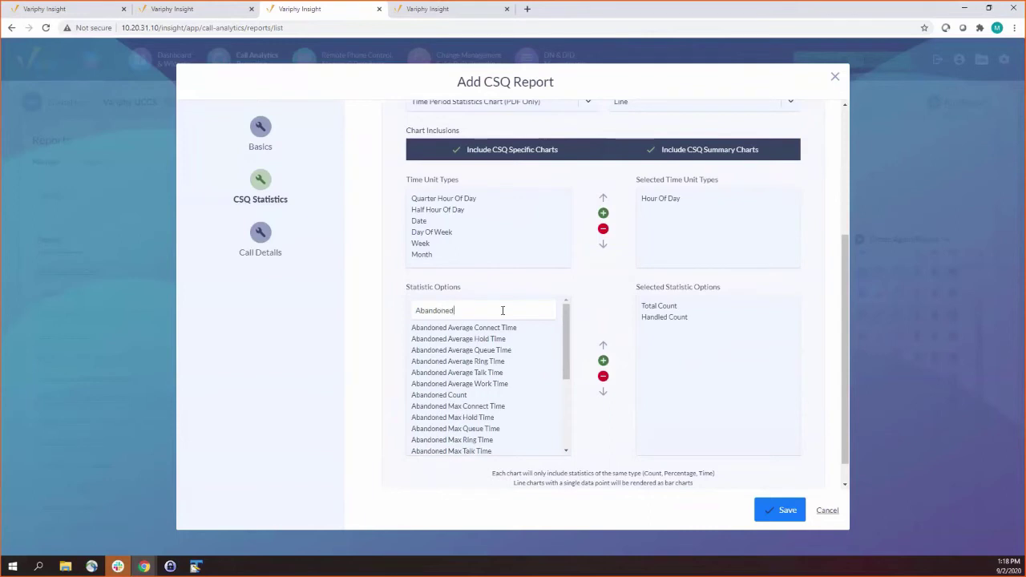
double_click(470, 400)
Filter the chart's statistic options by "Queue" and add Average Queue Time
double_click(485, 309)
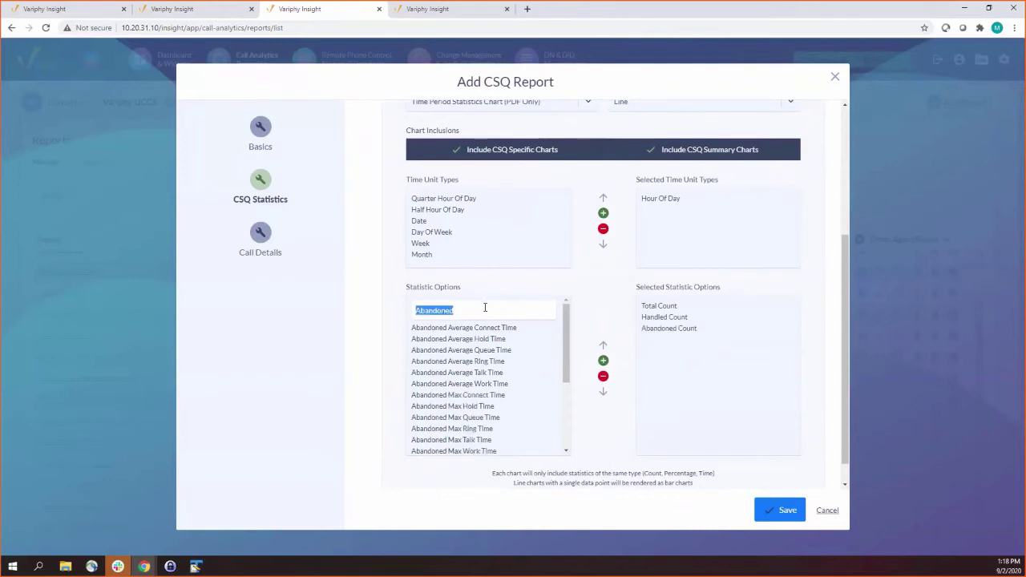
left_click(485, 308)
key("BackSpace")
key("BackSpace")
key("BackSpace")
key("BackSpace")
key("BackSpace")
key("BackSpace")
key("BackSpace")
key("BackSpace")
key("BackSpace")
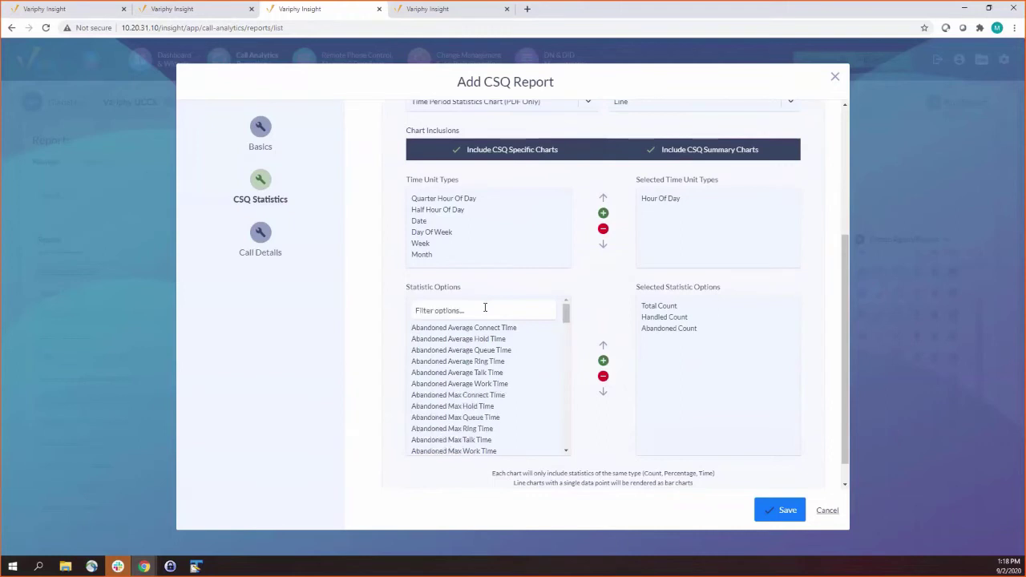
type("Queue")
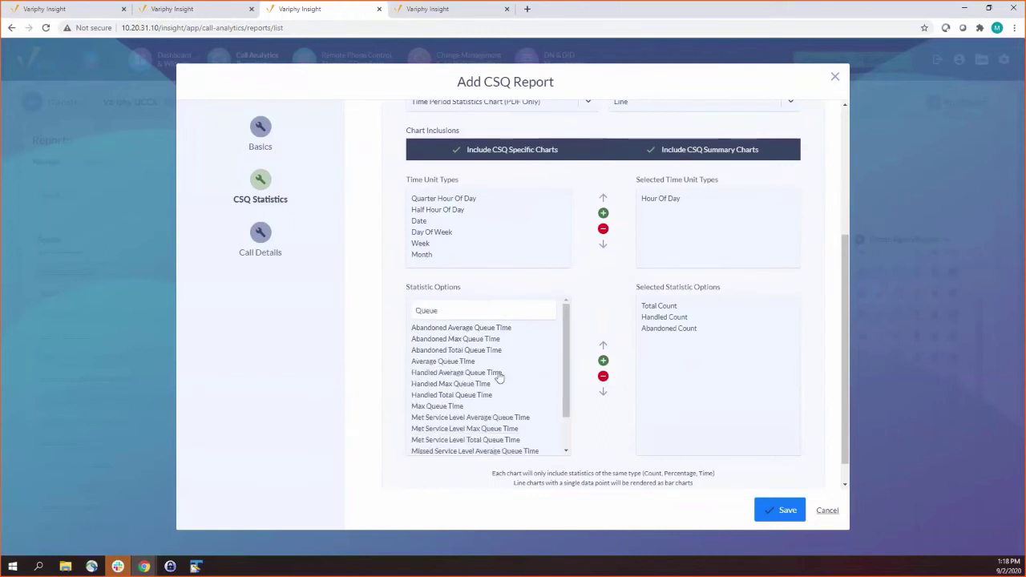
left_click_drag(567, 400, 570, 348)
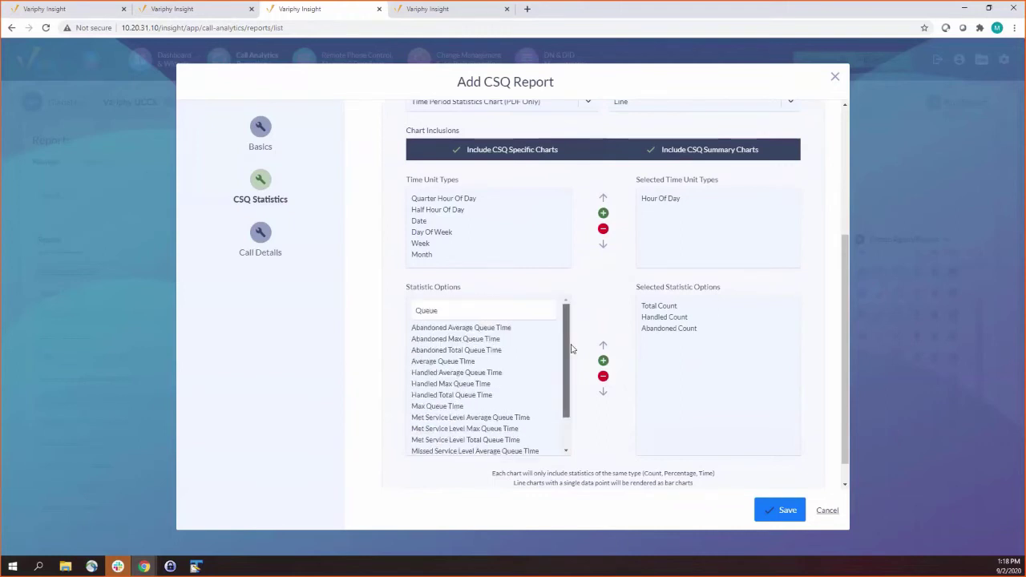
double_click(445, 365)
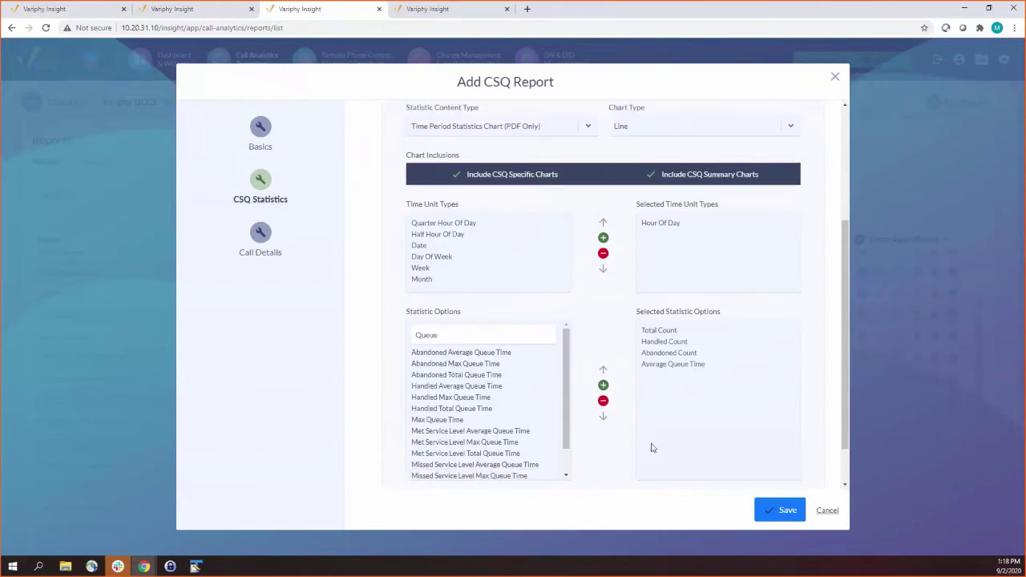
Remove Abandoned Average Queue Time from the selected statistics of the Time Period Stats table
scroll(650, 447, "up", 3)
left_click(392, 215)
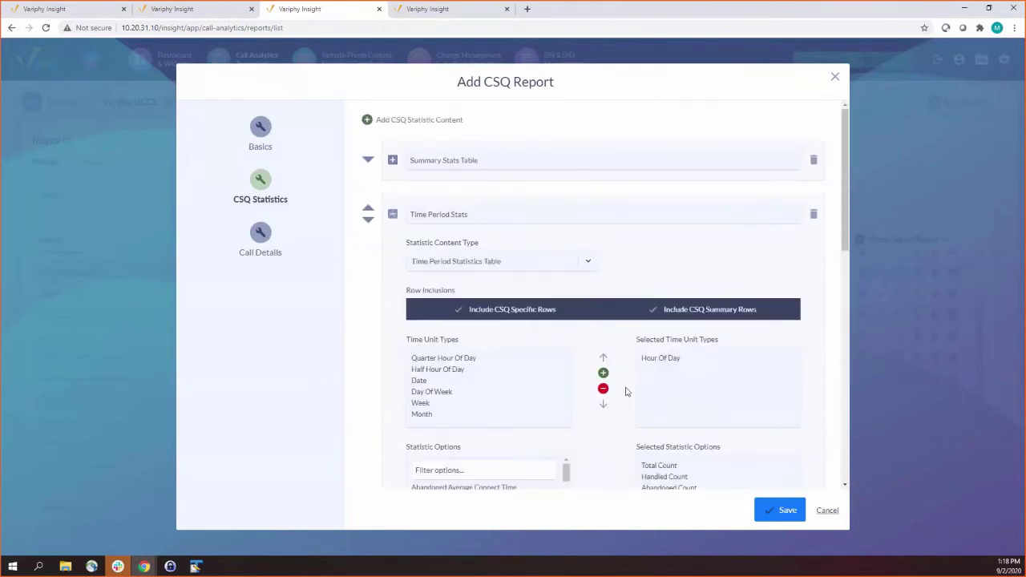
scroll(629, 391, "down", 1)
double_click(666, 448)
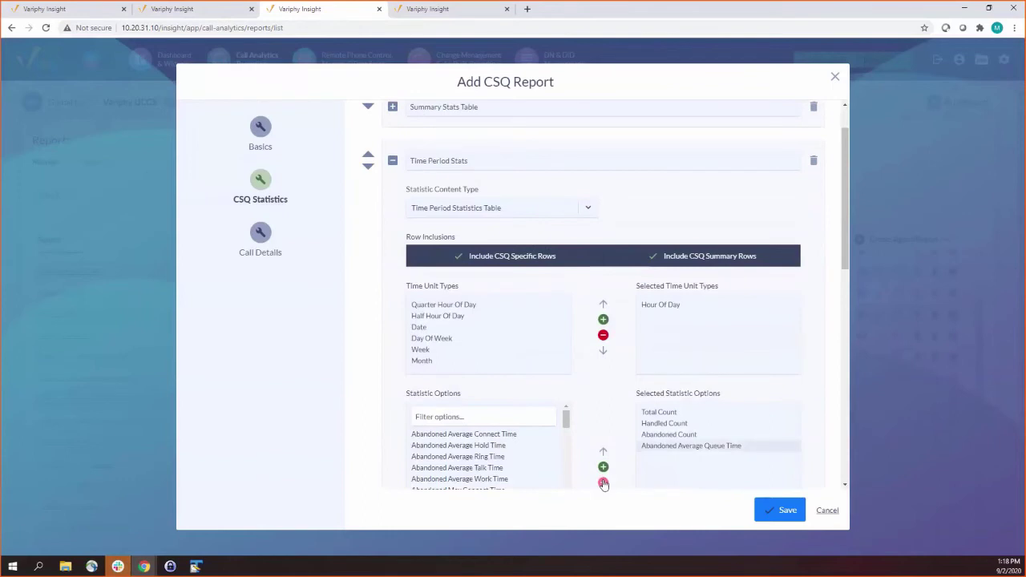
Filter the Time Period Stats table's options by "Average Queue", add Average Queue Time, and collapse the table's settings
scroll(481, 421, "down", 1)
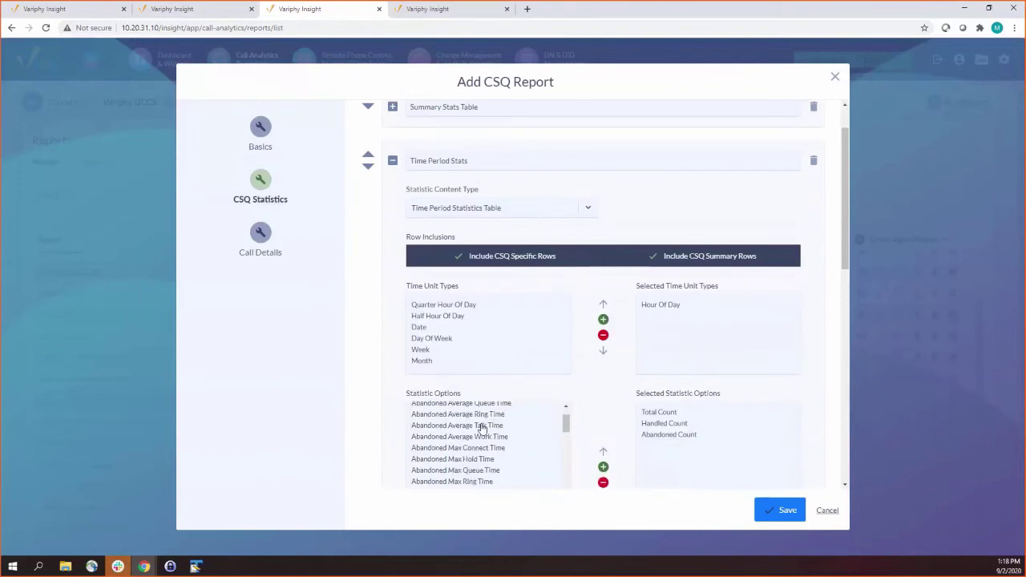
scroll(498, 414, "up", 1)
left_click(486, 407)
type("Average Queue")
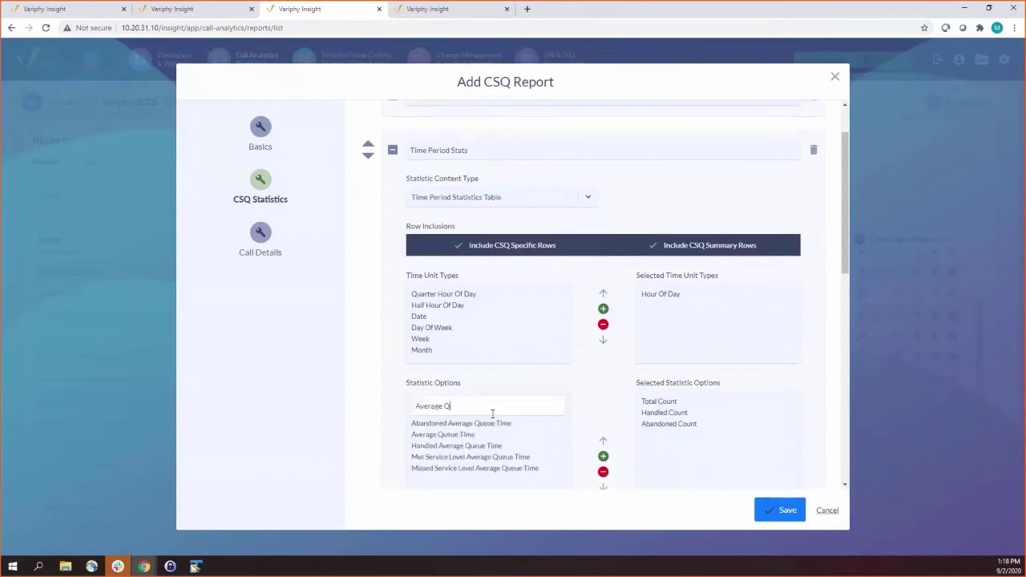
double_click(442, 435)
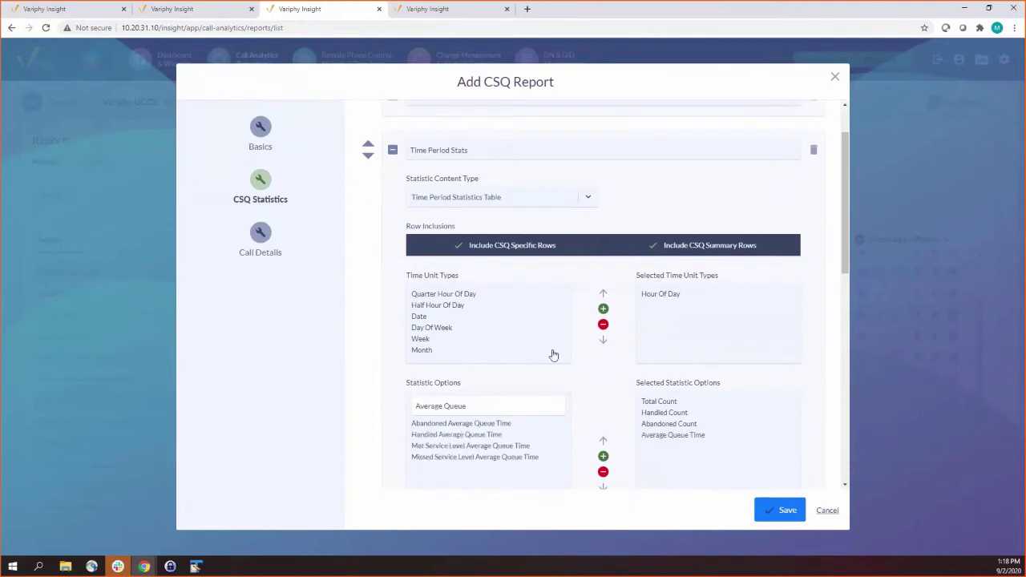
scroll(550, 355, "up", 2)
left_click(392, 214)
Exclude CSQ summary charts from the time period statistics chart and read the note below its statistic options
left_click(393, 160)
left_click(393, 160)
scroll(403, 224, "down", 1)
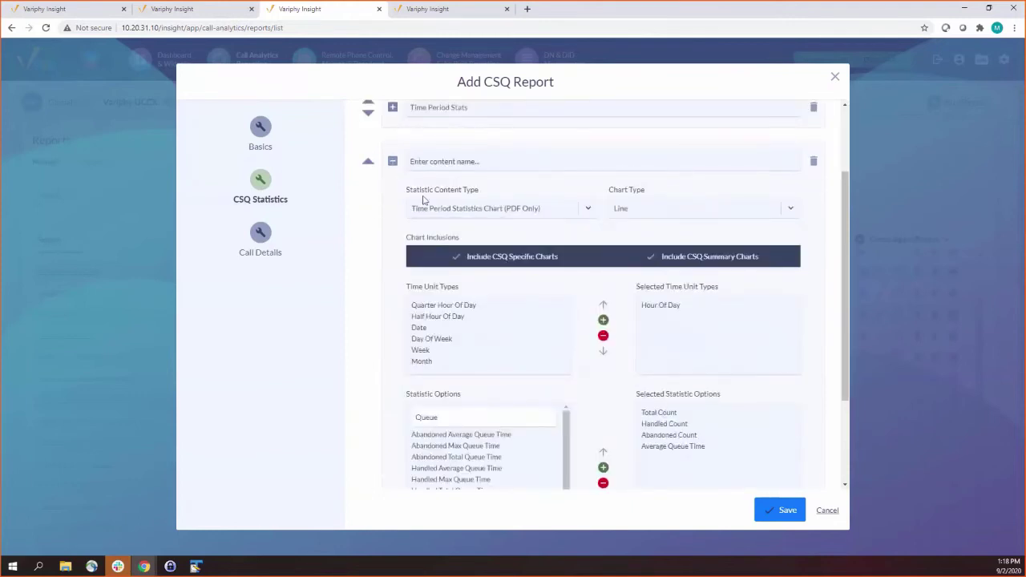
scroll(614, 140, "down", 2)
scroll(749, 158, "up", 1)
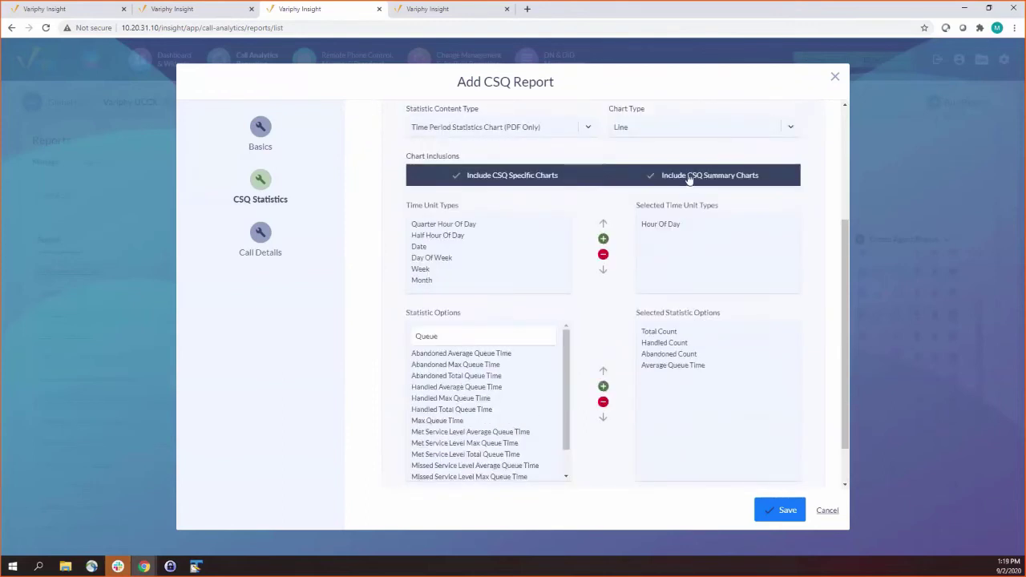
left_click(664, 175)
scroll(350, 286, "down", 1)
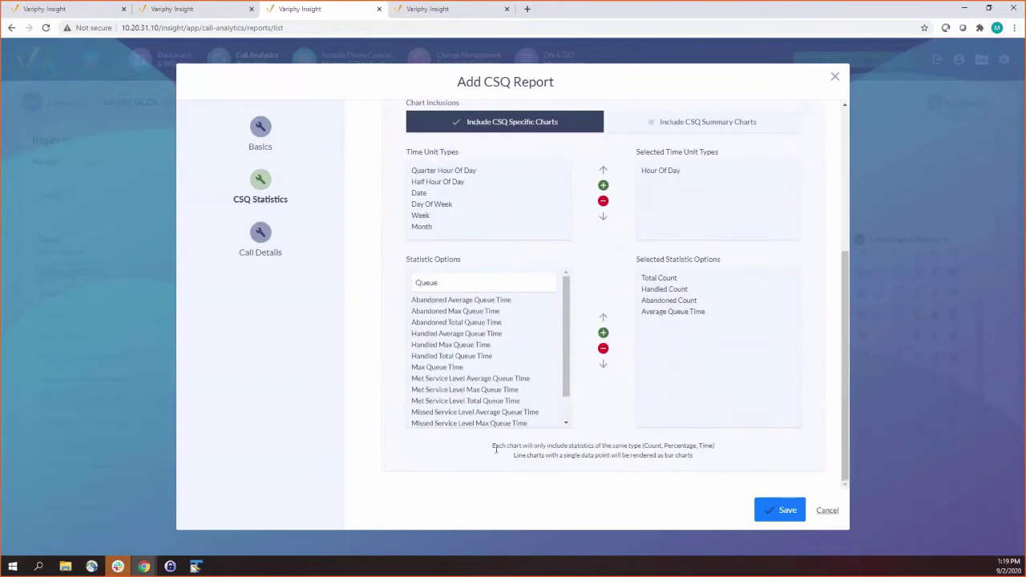
left_click_drag(492, 444, 694, 457)
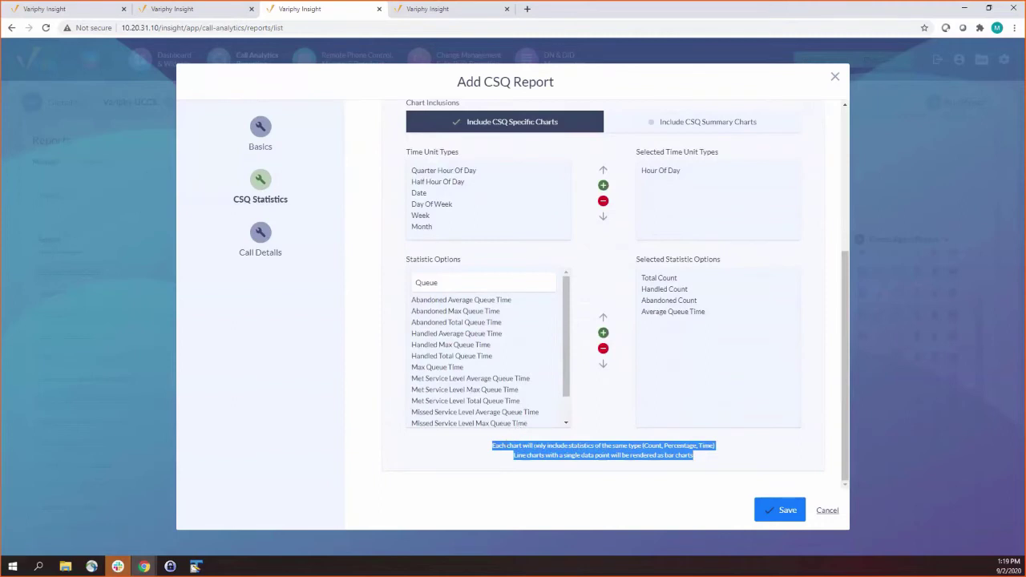
left_click(535, 449)
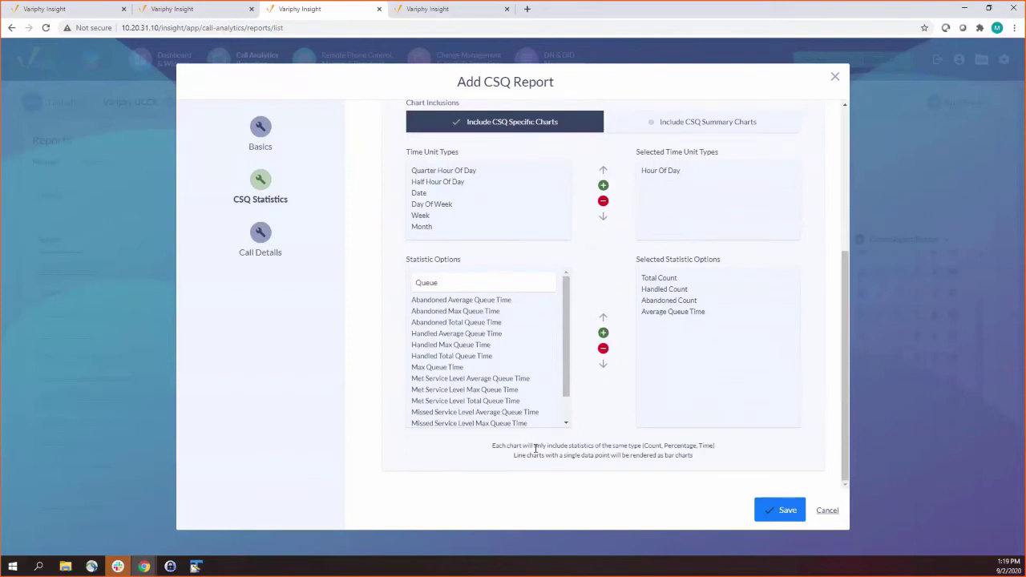
Filter the chart's statistic options by "Max" and add Max Hold Time
left_click(479, 285)
double_click(478, 285)
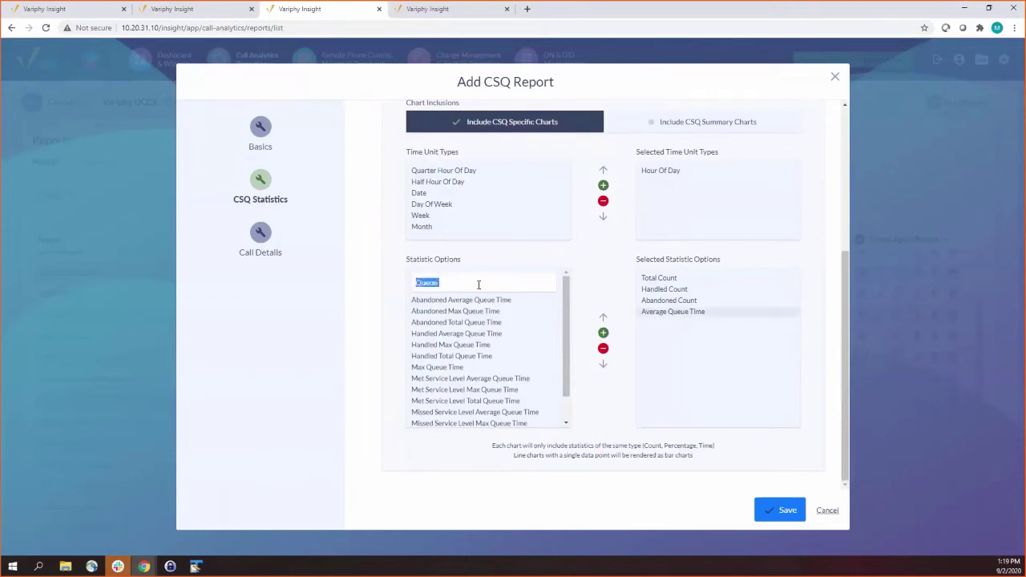
type("Max")
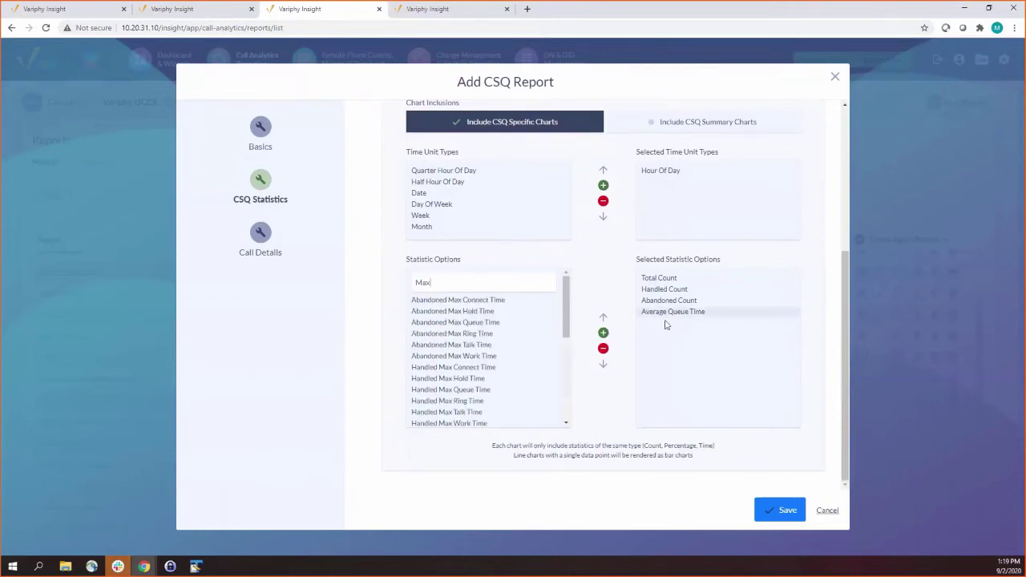
scroll(492, 373, "down", 3)
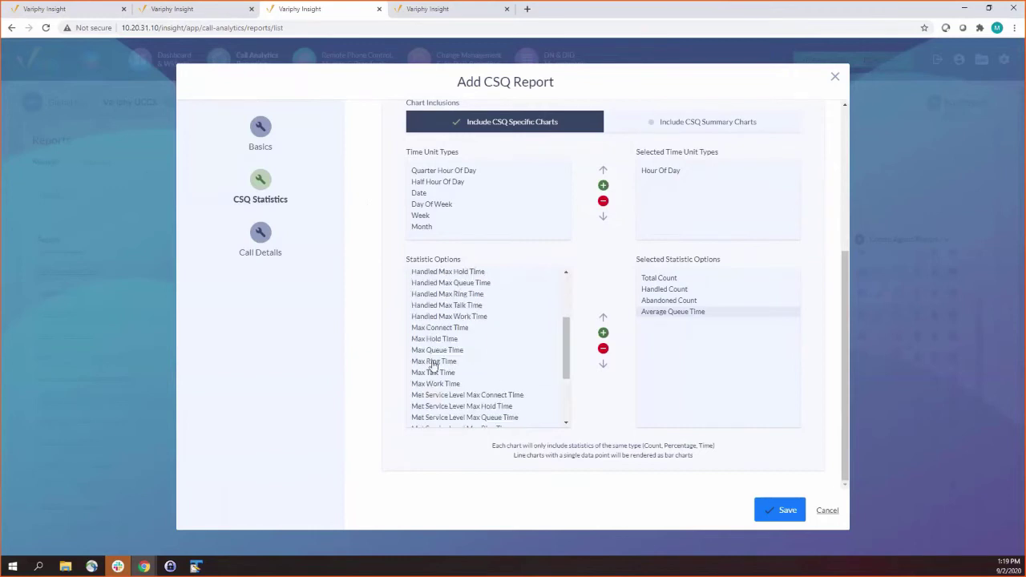
double_click(433, 343)
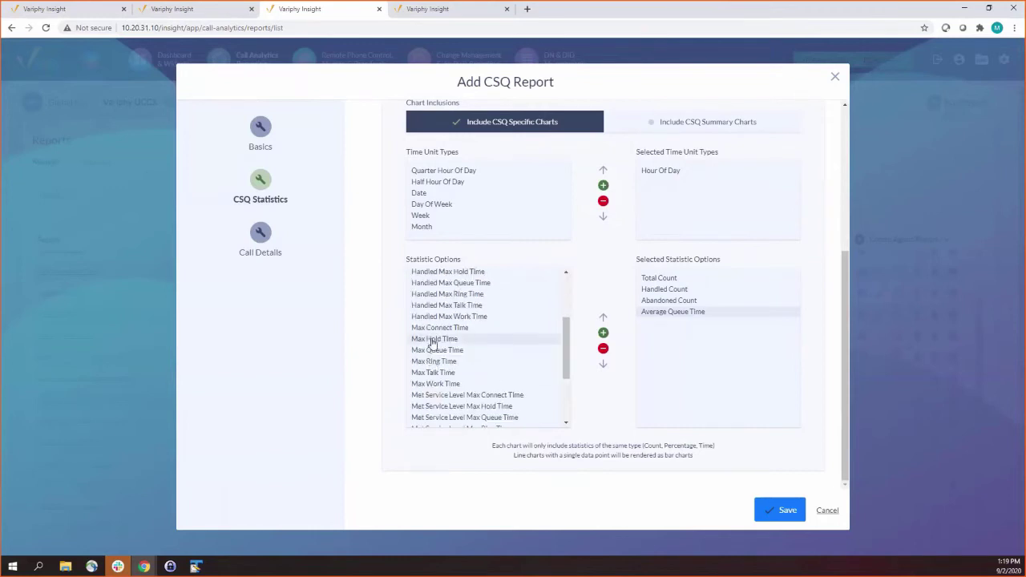
Filter the chart's statistic options by "Percent" and add Abandoned Percent and Handled Percent
scroll(505, 282, "up", 3)
double_click(505, 282)
type("Percentag")
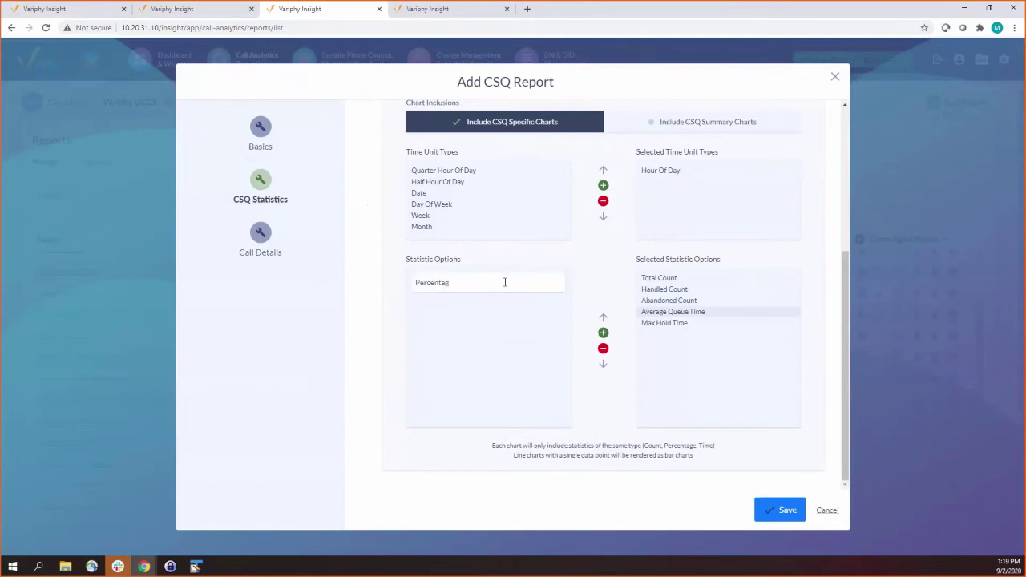
key("BackSpace")
key("BackSpace")
key("BackSpace")
type("nt")
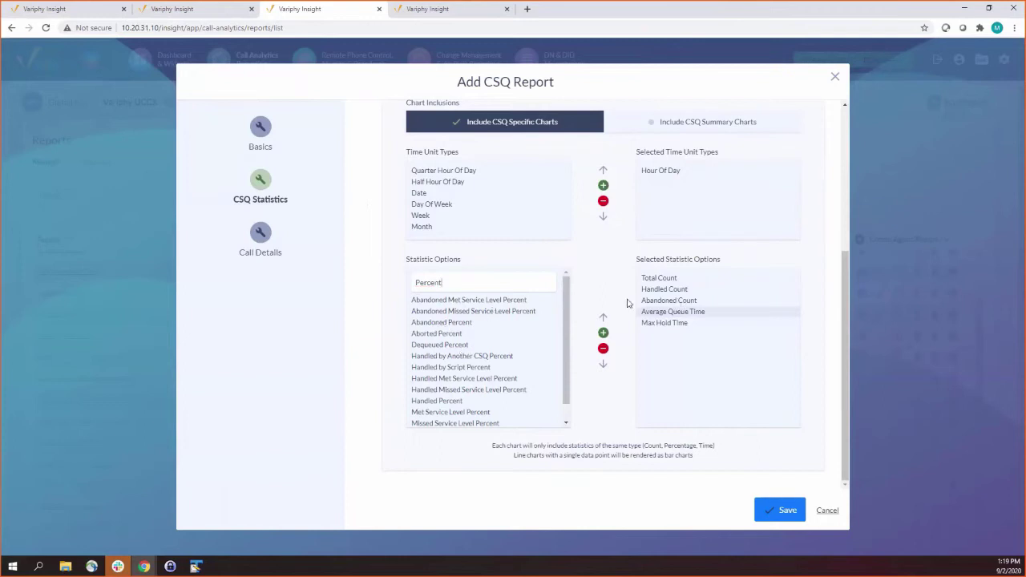
double_click(460, 322)
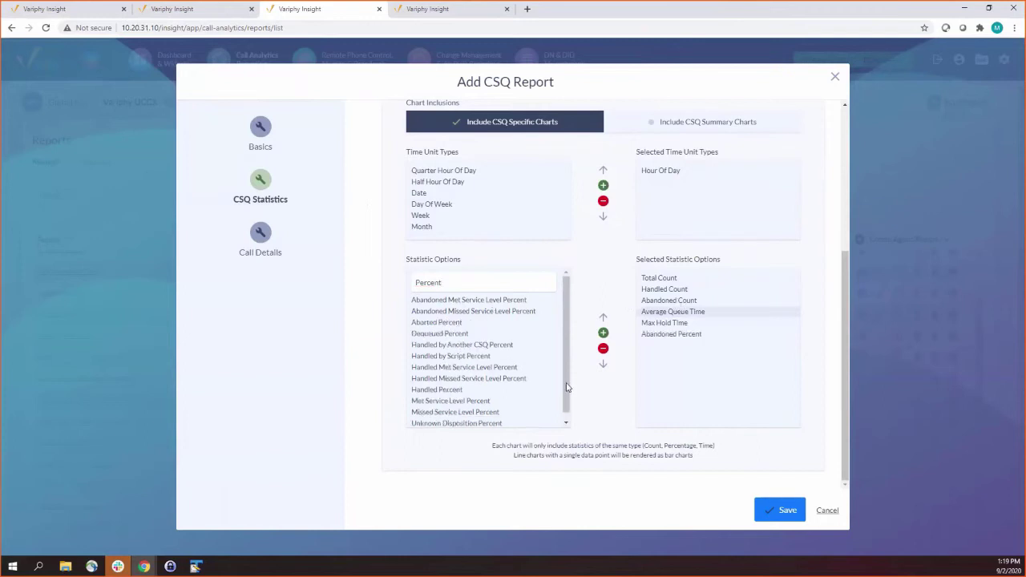
double_click(481, 391)
left_click(672, 347)
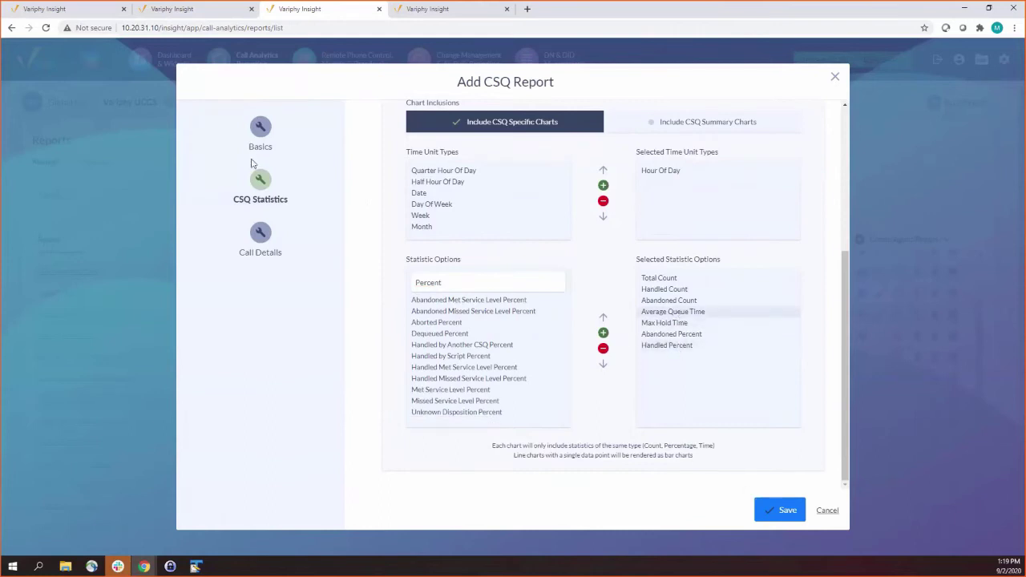
Return to the report's basic settings and try to save the CSQ report
left_click(253, 158)
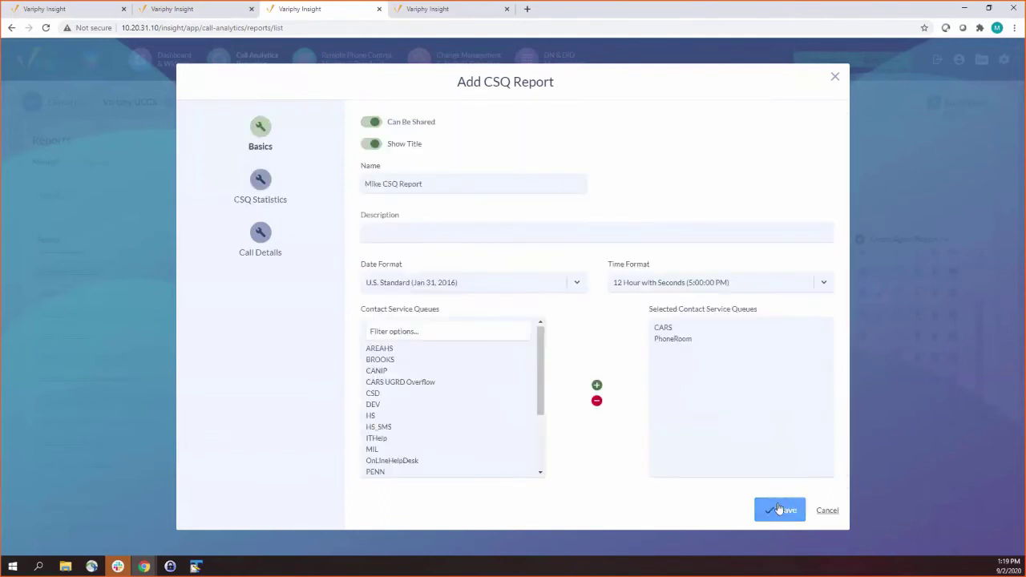
left_click(777, 508)
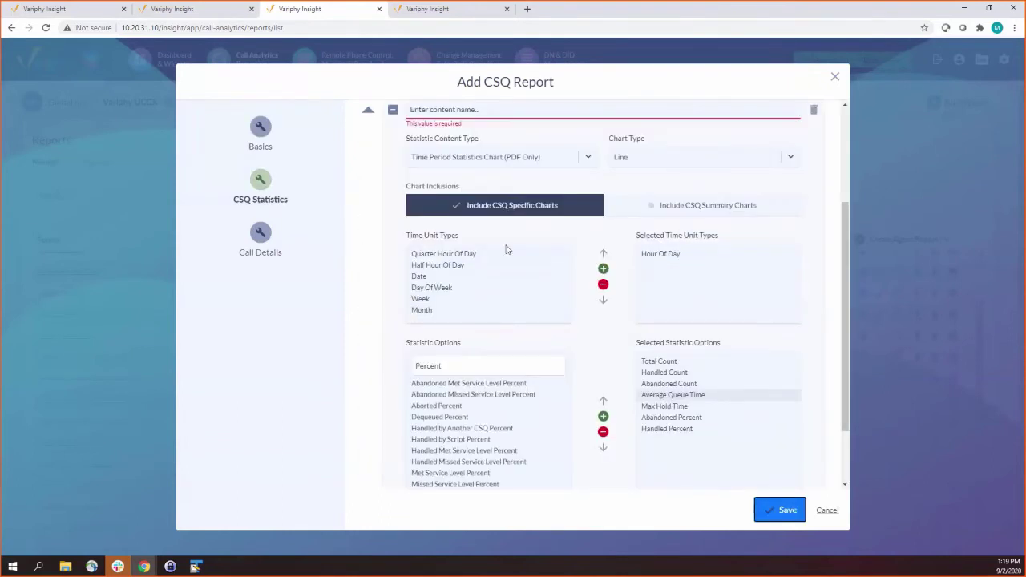
Name the unnamed chart content "Time Period Stats Chart" and save the CSQ report
scroll(443, 268, "up", 2)
left_click(443, 268)
left_click(447, 294)
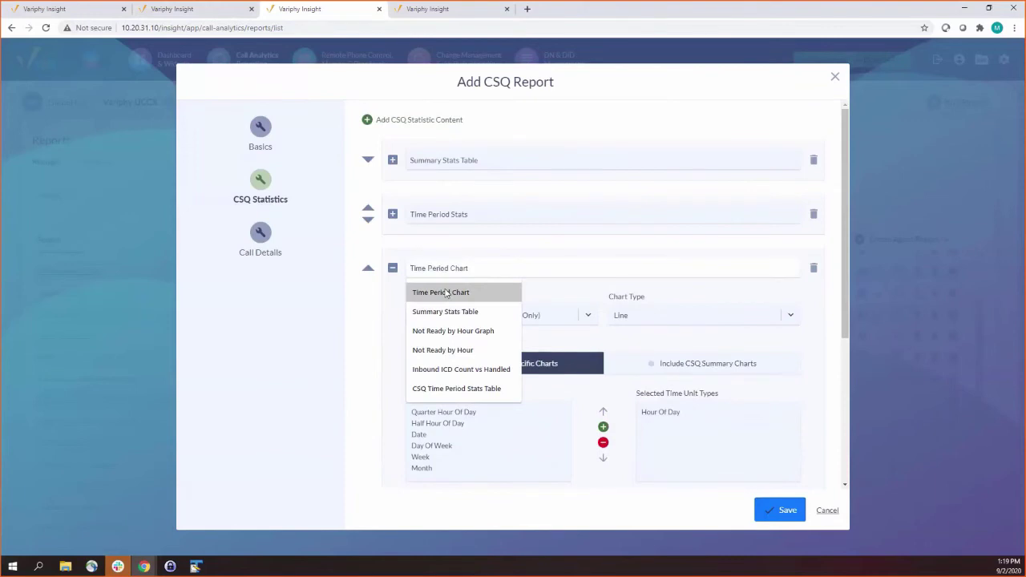
left_click(325, 351)
left_click(487, 268)
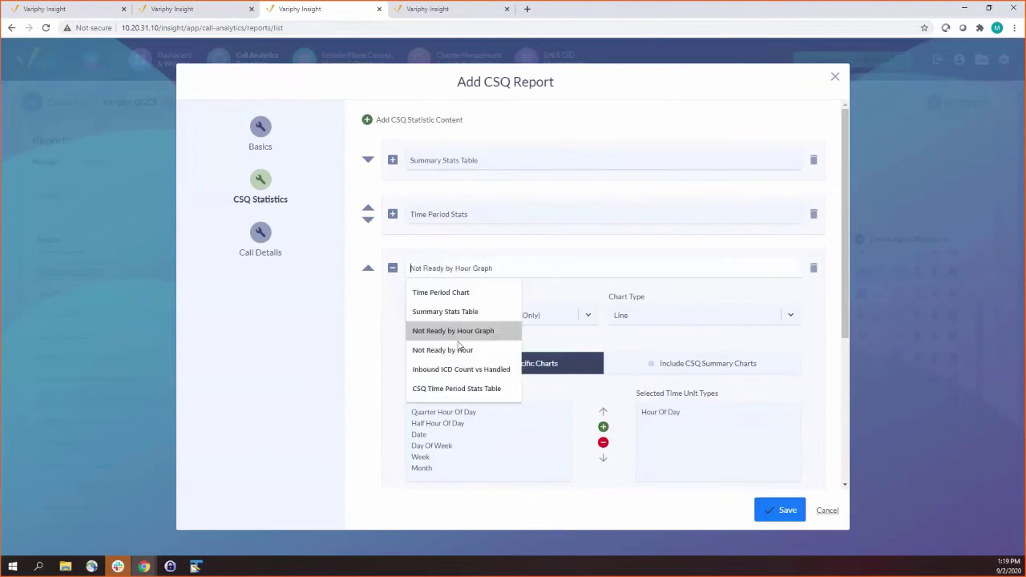
type("Time P")
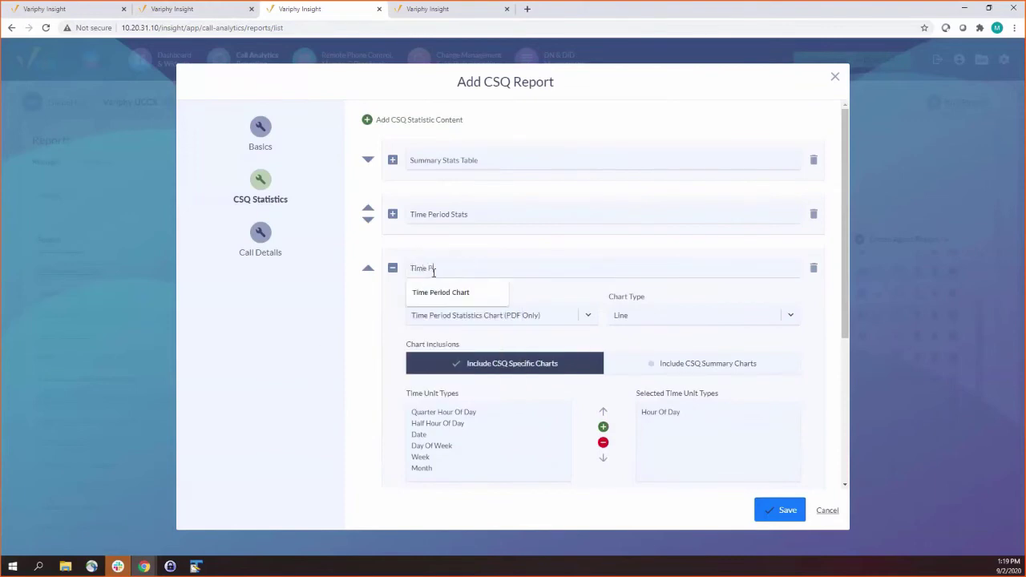
type("eriuod")
key("BackSpace")
key("BackSpace")
key("BackSpace")
key("BackSpace")
type("od Stats Chart")
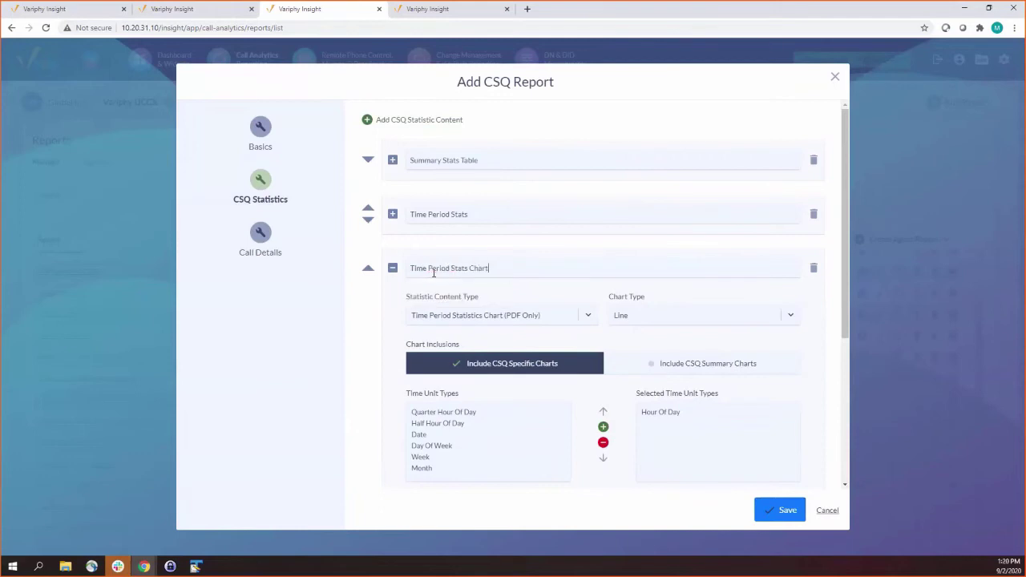
left_click(789, 517)
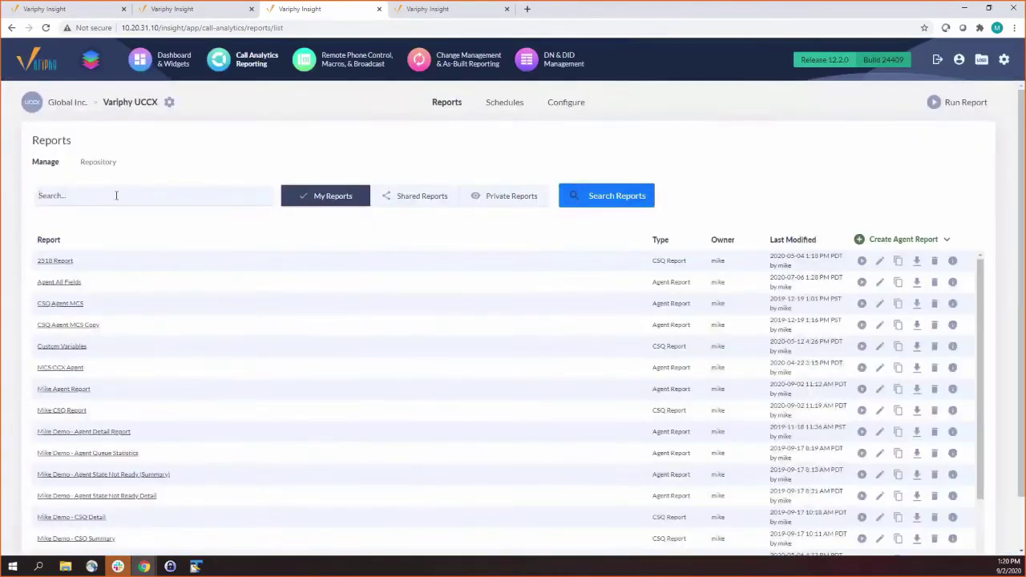
Search the saved reports by the report owner's first name
left_click(116, 195)
type("Mike")
key("Return")
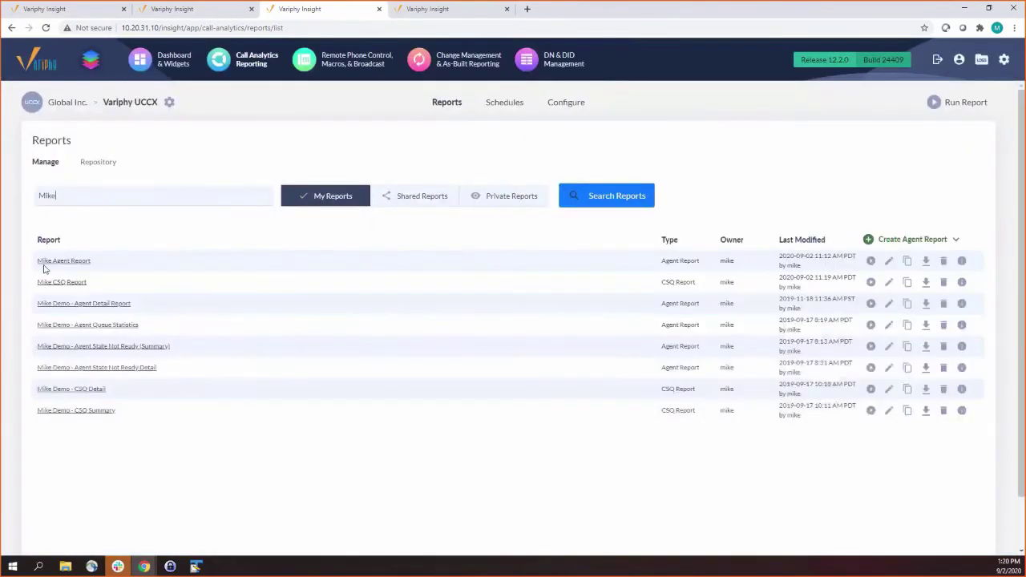
Check the new CSQ report's search time window and run the report as a PDF download
left_click(871, 284)
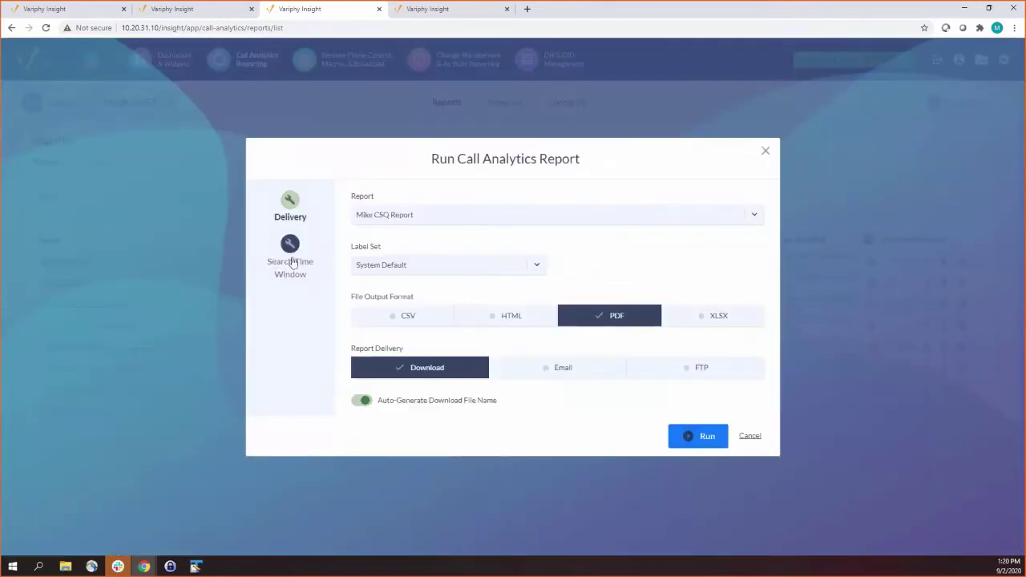
left_click(292, 256)
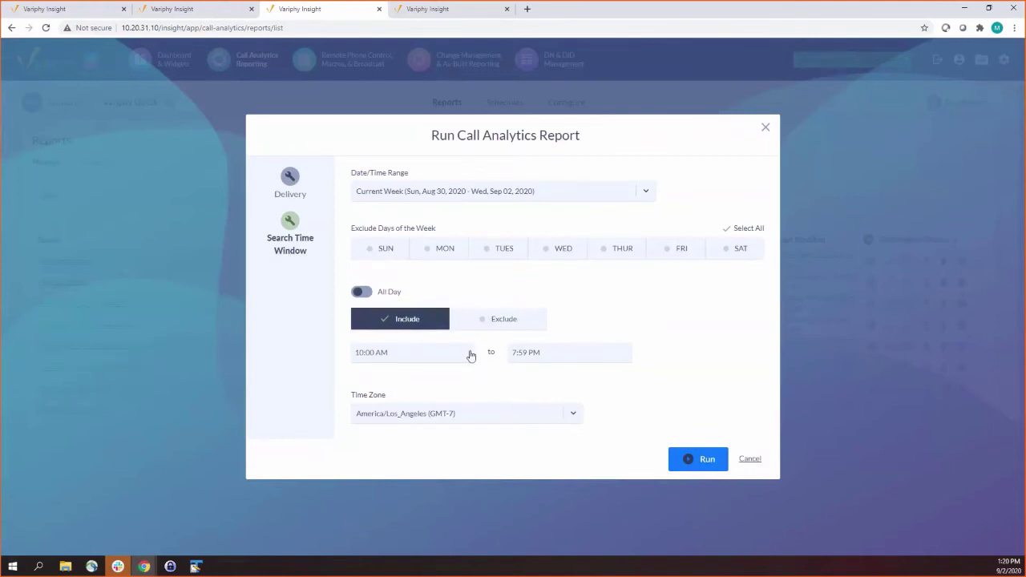
left_click(302, 176)
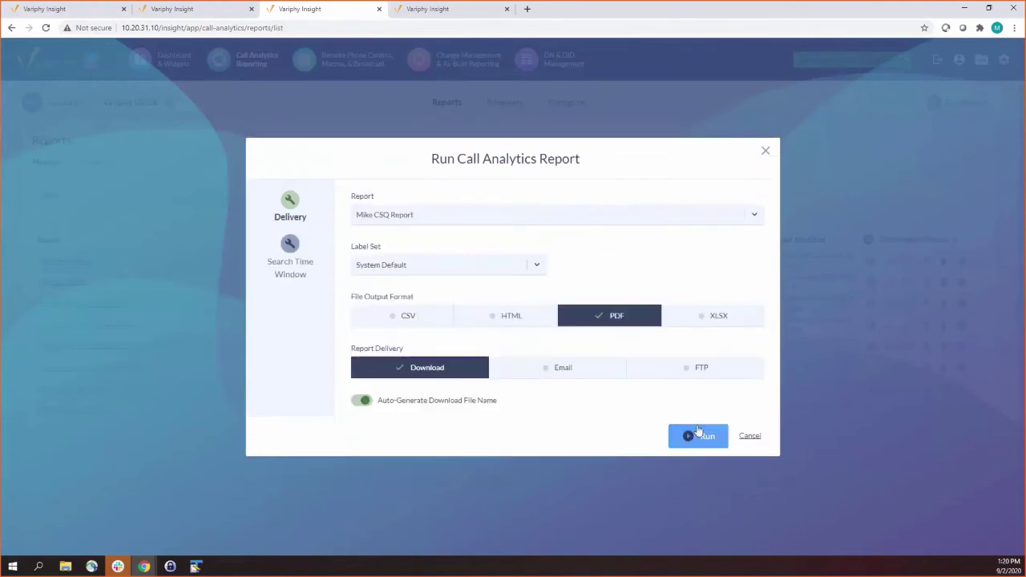
left_click(696, 458)
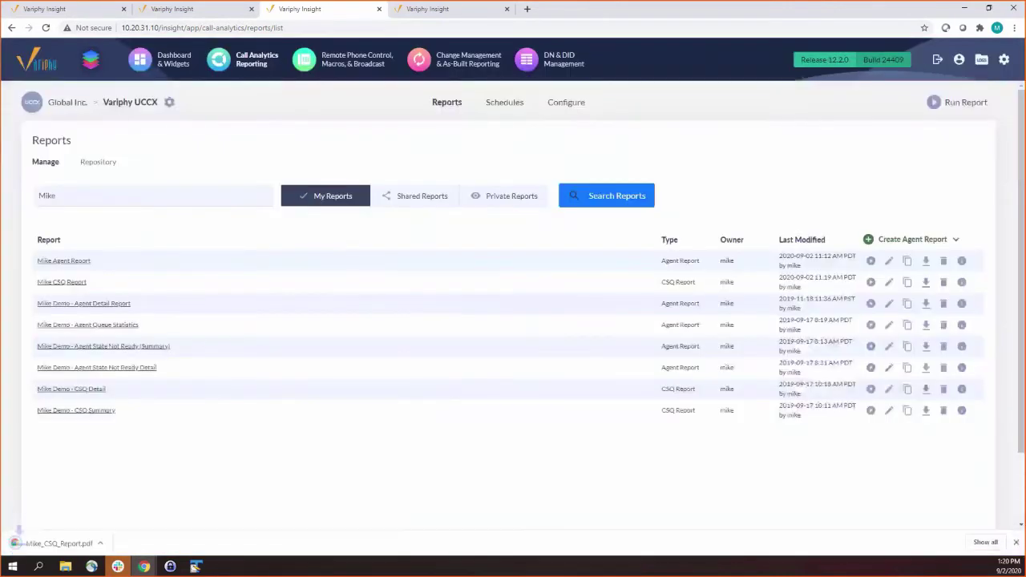
Open the downloaded CSQ report PDF and review its Summary Stats Table and the hourly Time Period Stats tables
left_click(40, 543)
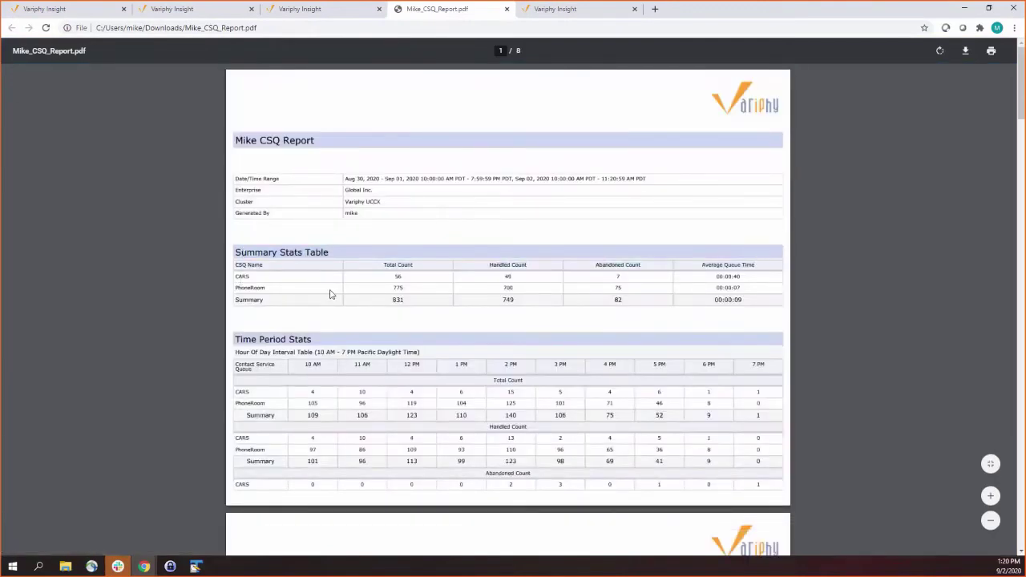
scroll(269, 240, "down", 2)
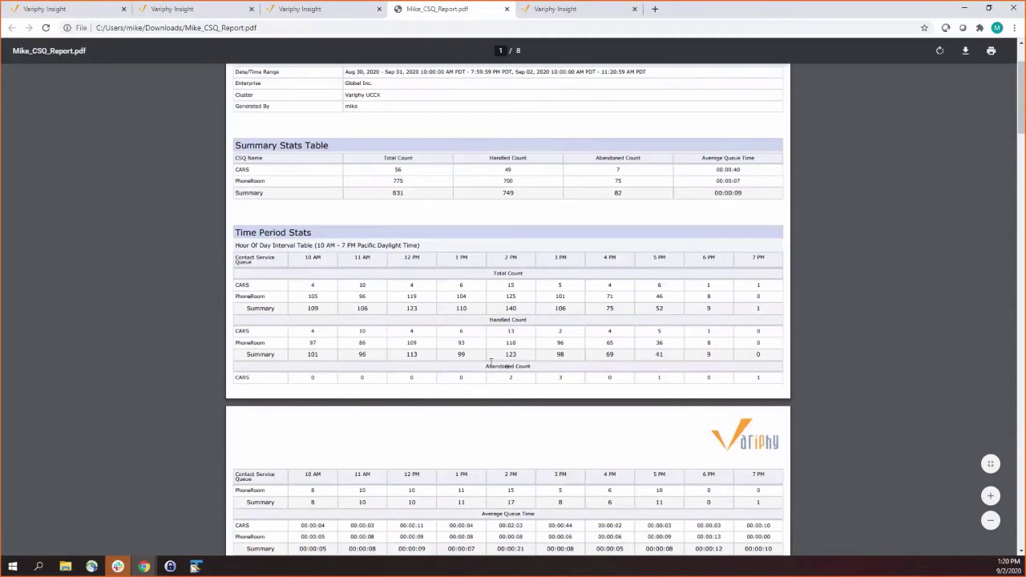
scroll(513, 401, "down", 2)
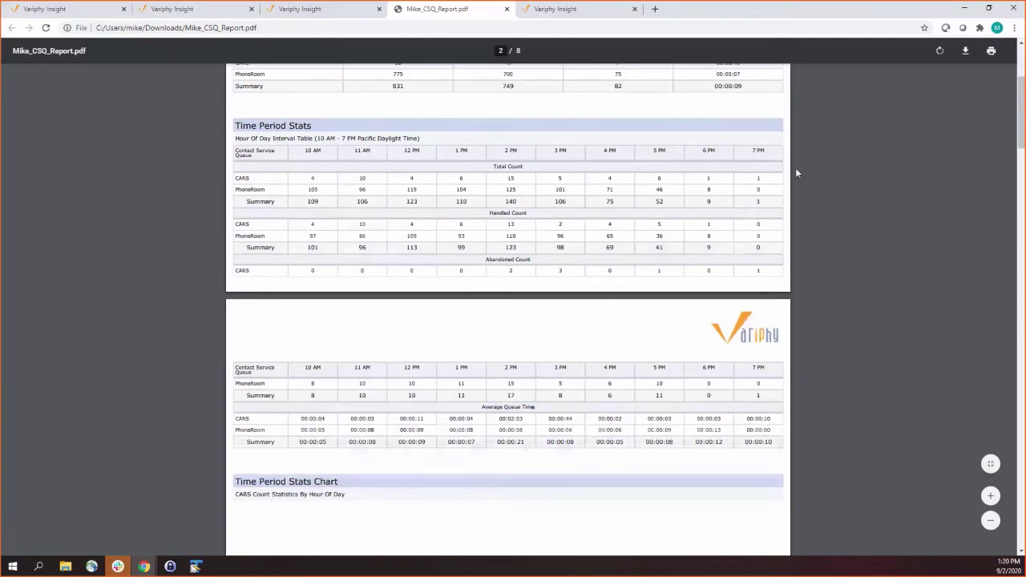
scroll(796, 168, "down", 5)
scroll(639, 184, "down", 3)
scroll(654, 183, "up", 2)
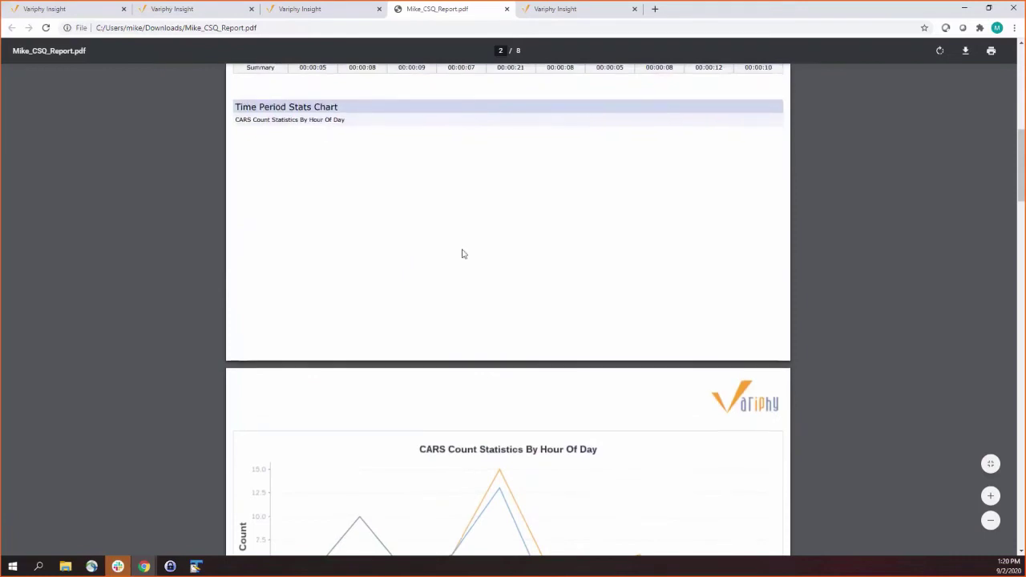
Examine the CARS count, time and percentage statistics charts by hour of day in the CSQ report
scroll(438, 369, "down", 6)
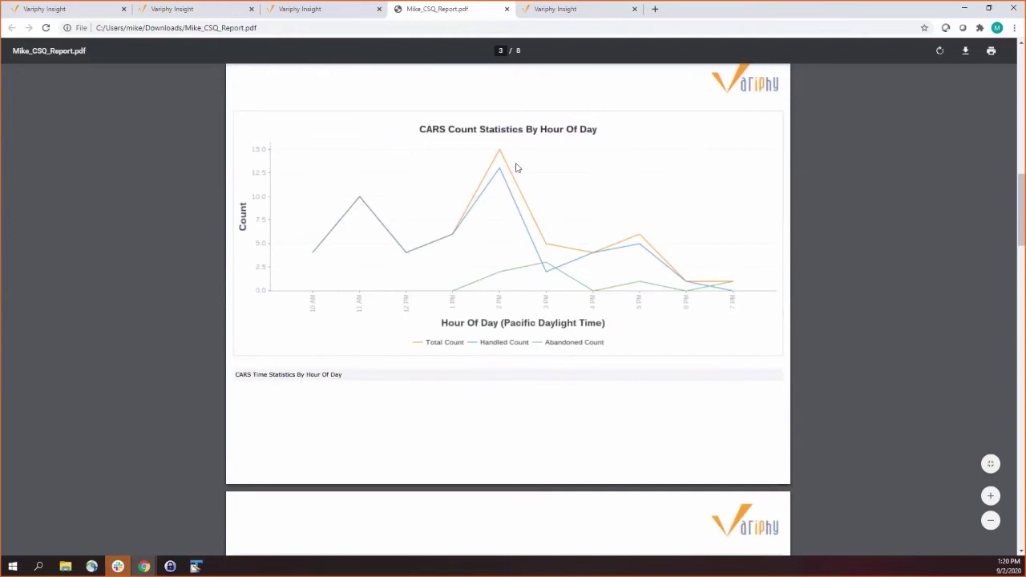
scroll(573, 257, "down", 3)
scroll(486, 275, "down", 4)
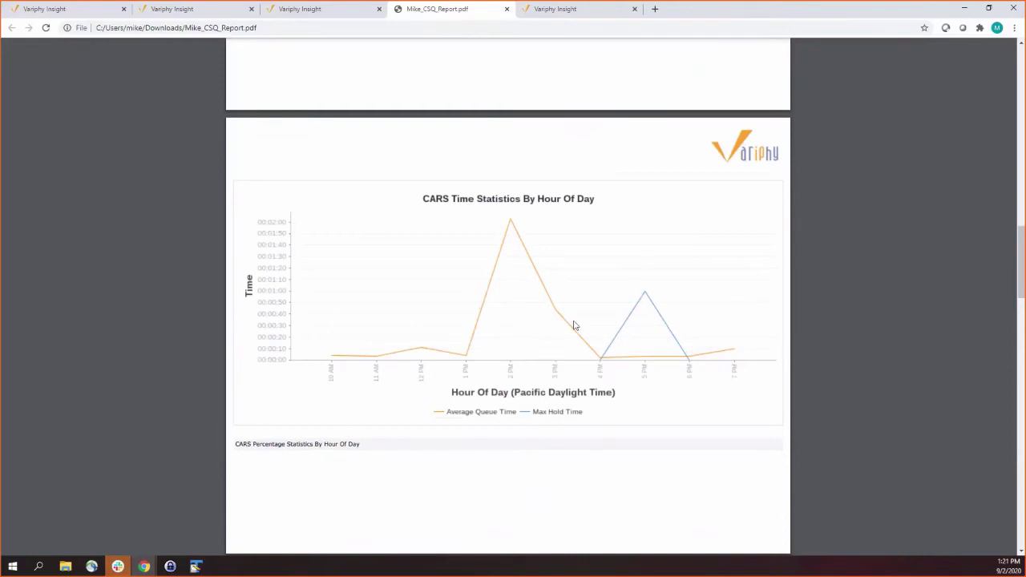
scroll(572, 325, "down", 6)
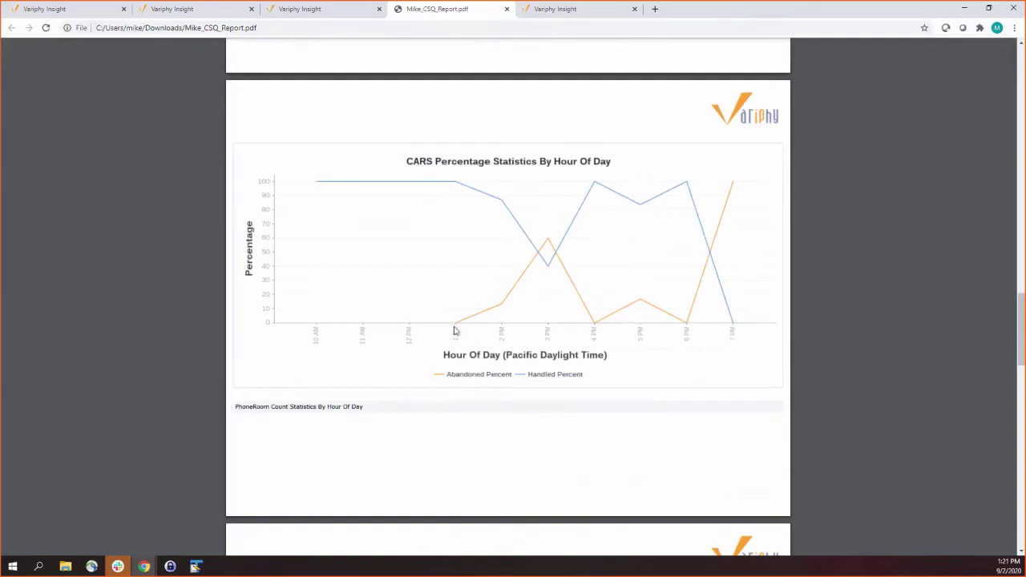
Examine the PhoneRoom count, time and percentage statistics charts by hour of day in the CSQ report
scroll(529, 319, "down", 3)
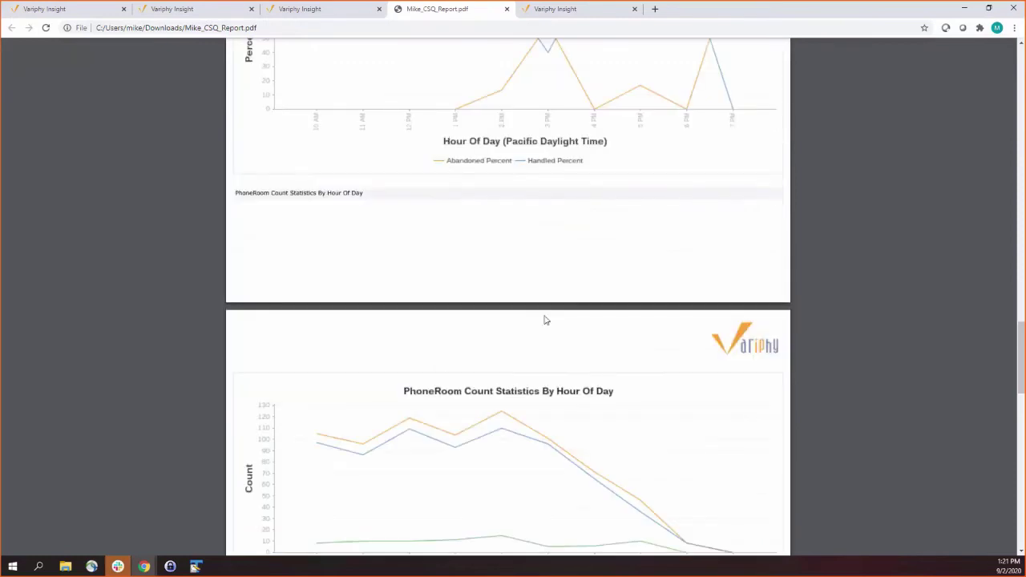
scroll(521, 233, "down", 3)
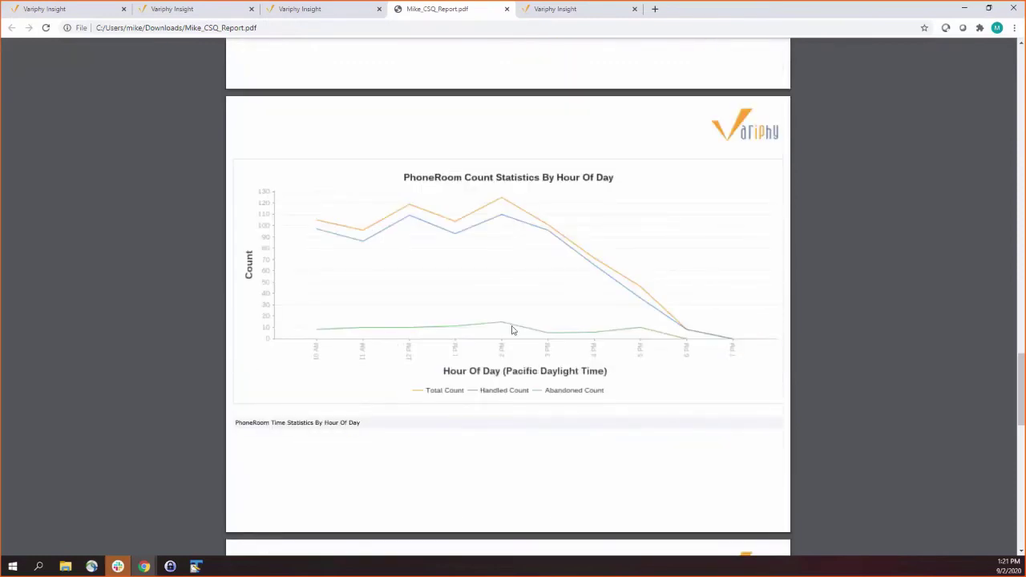
scroll(633, 324, "down", 5)
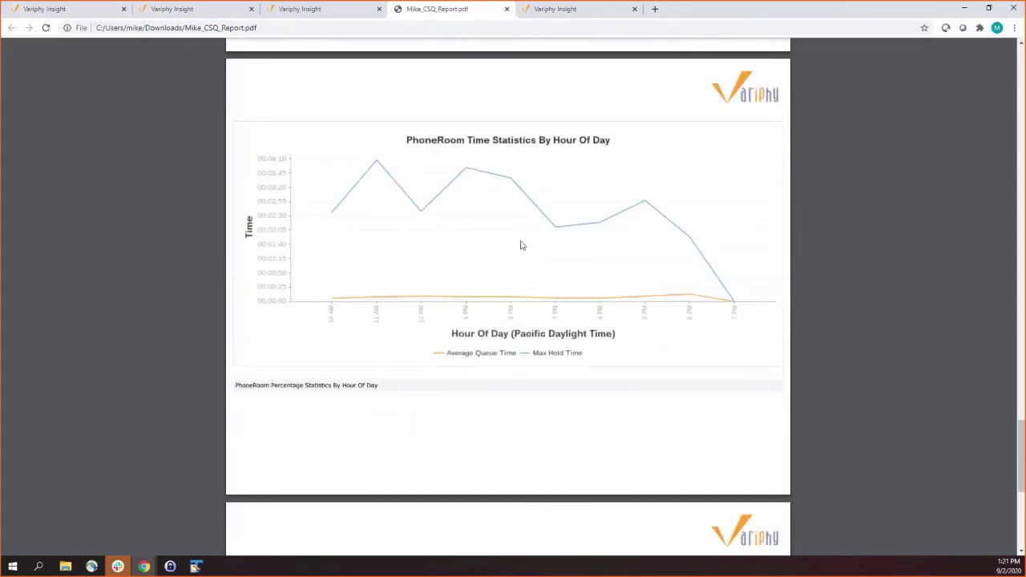
scroll(537, 268, "down", 5)
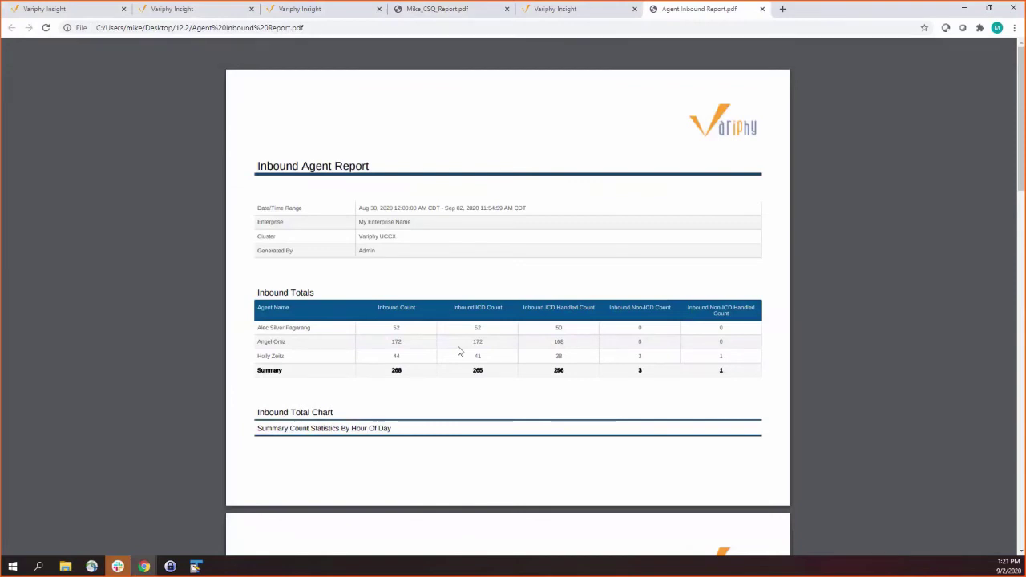
Review the agents and inbound counts in the Inbound Totals table of the Agent Inbound Report PDF
left_click_drag(262, 327, 282, 350)
left_click(374, 328)
scroll(378, 319, "down", 1)
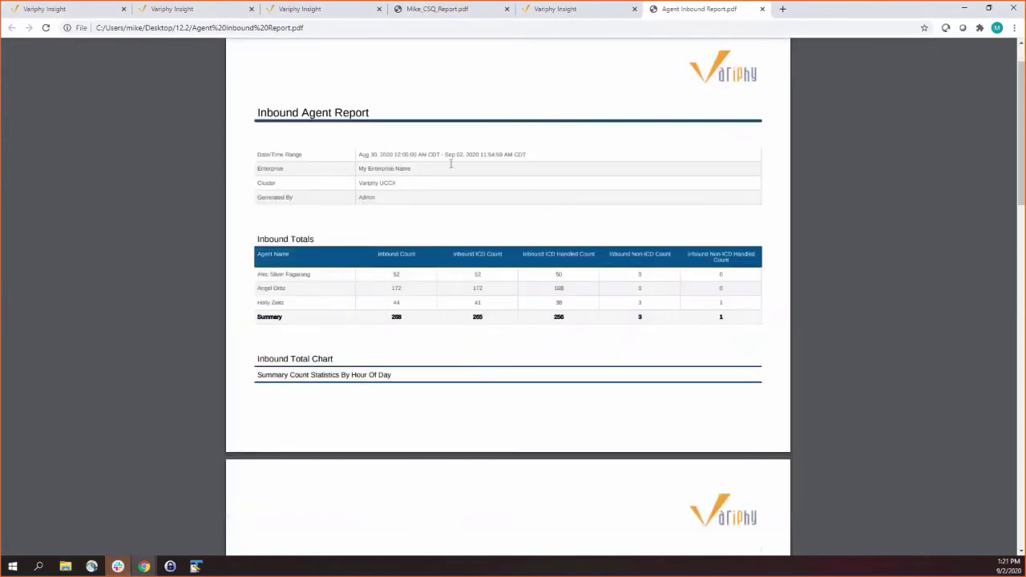
scroll(389, 193, "down", 2)
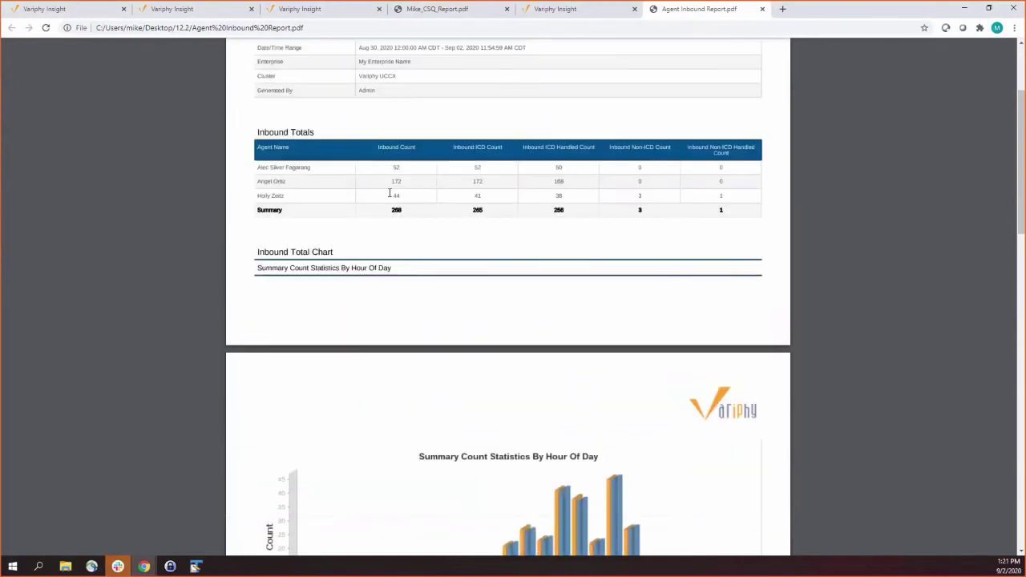